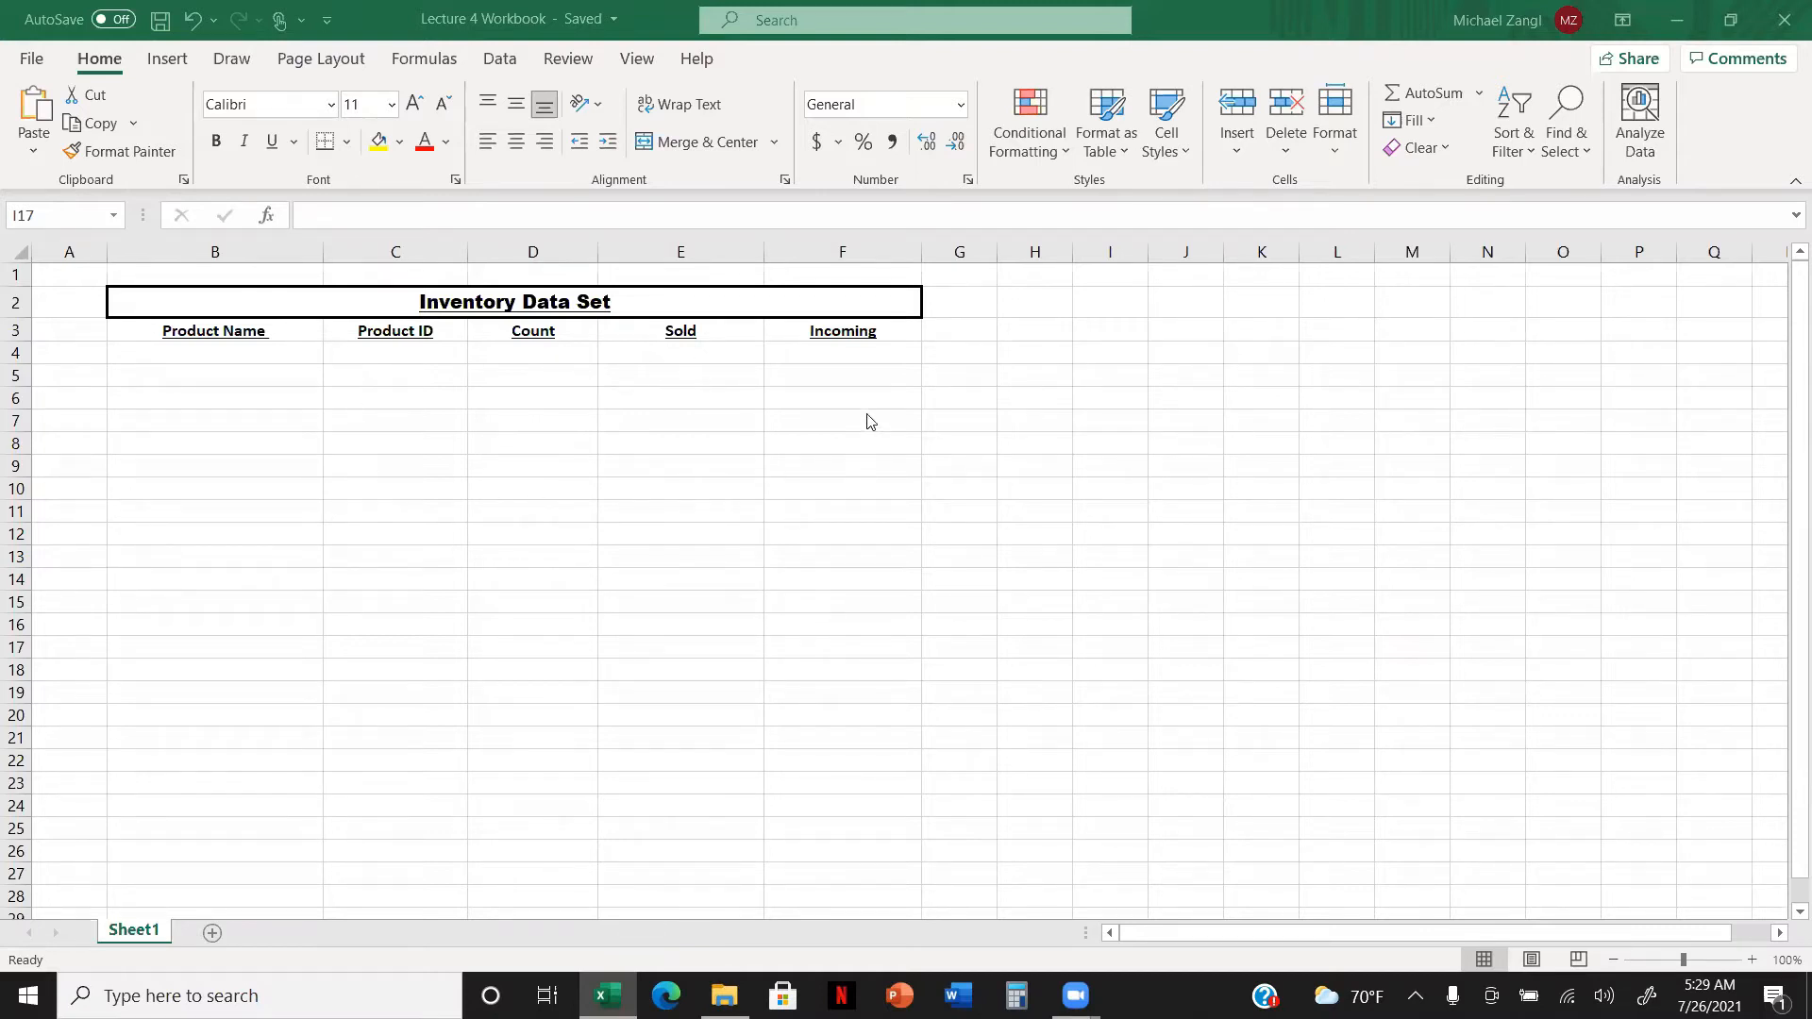
Fill the Product Name column from B4 down with Boxes, Tables, Racks, Chairs, Computers and Desks.
{"action": "left_click", "coordinate": [246, 351]}
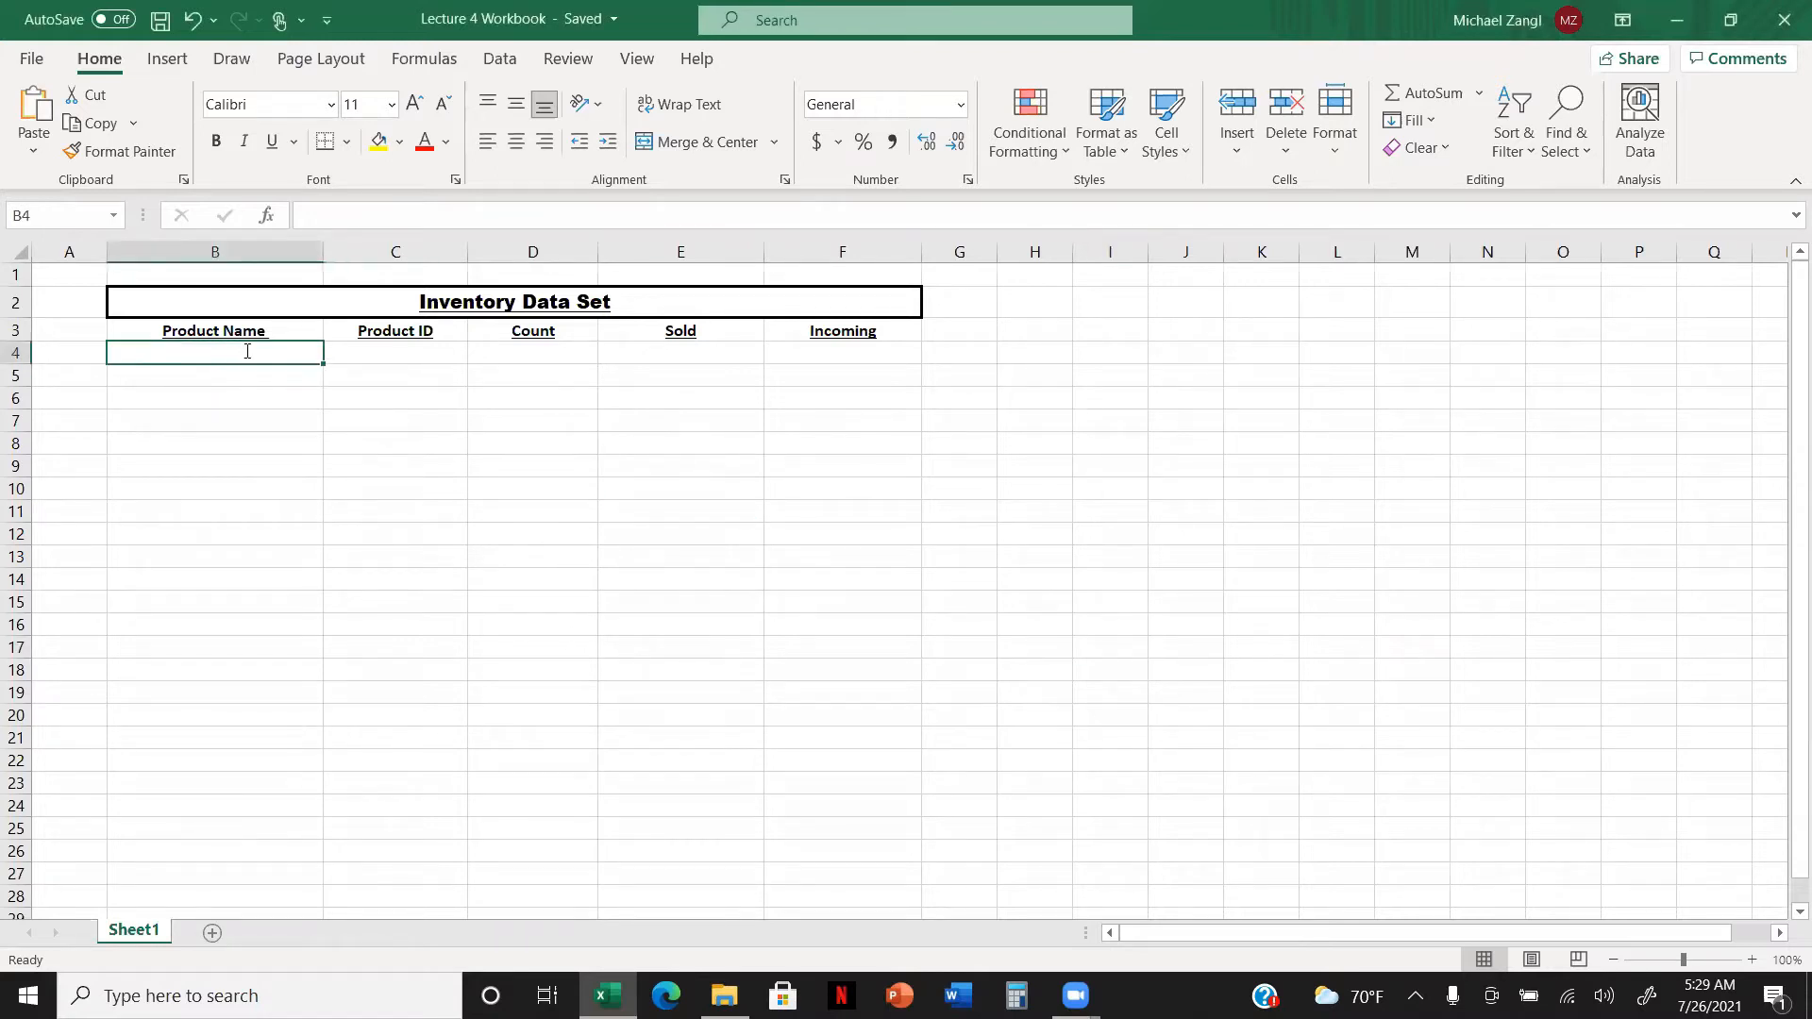
{"action": "type", "text": "Boxes"}
{"action": "key", "text": "Return"}
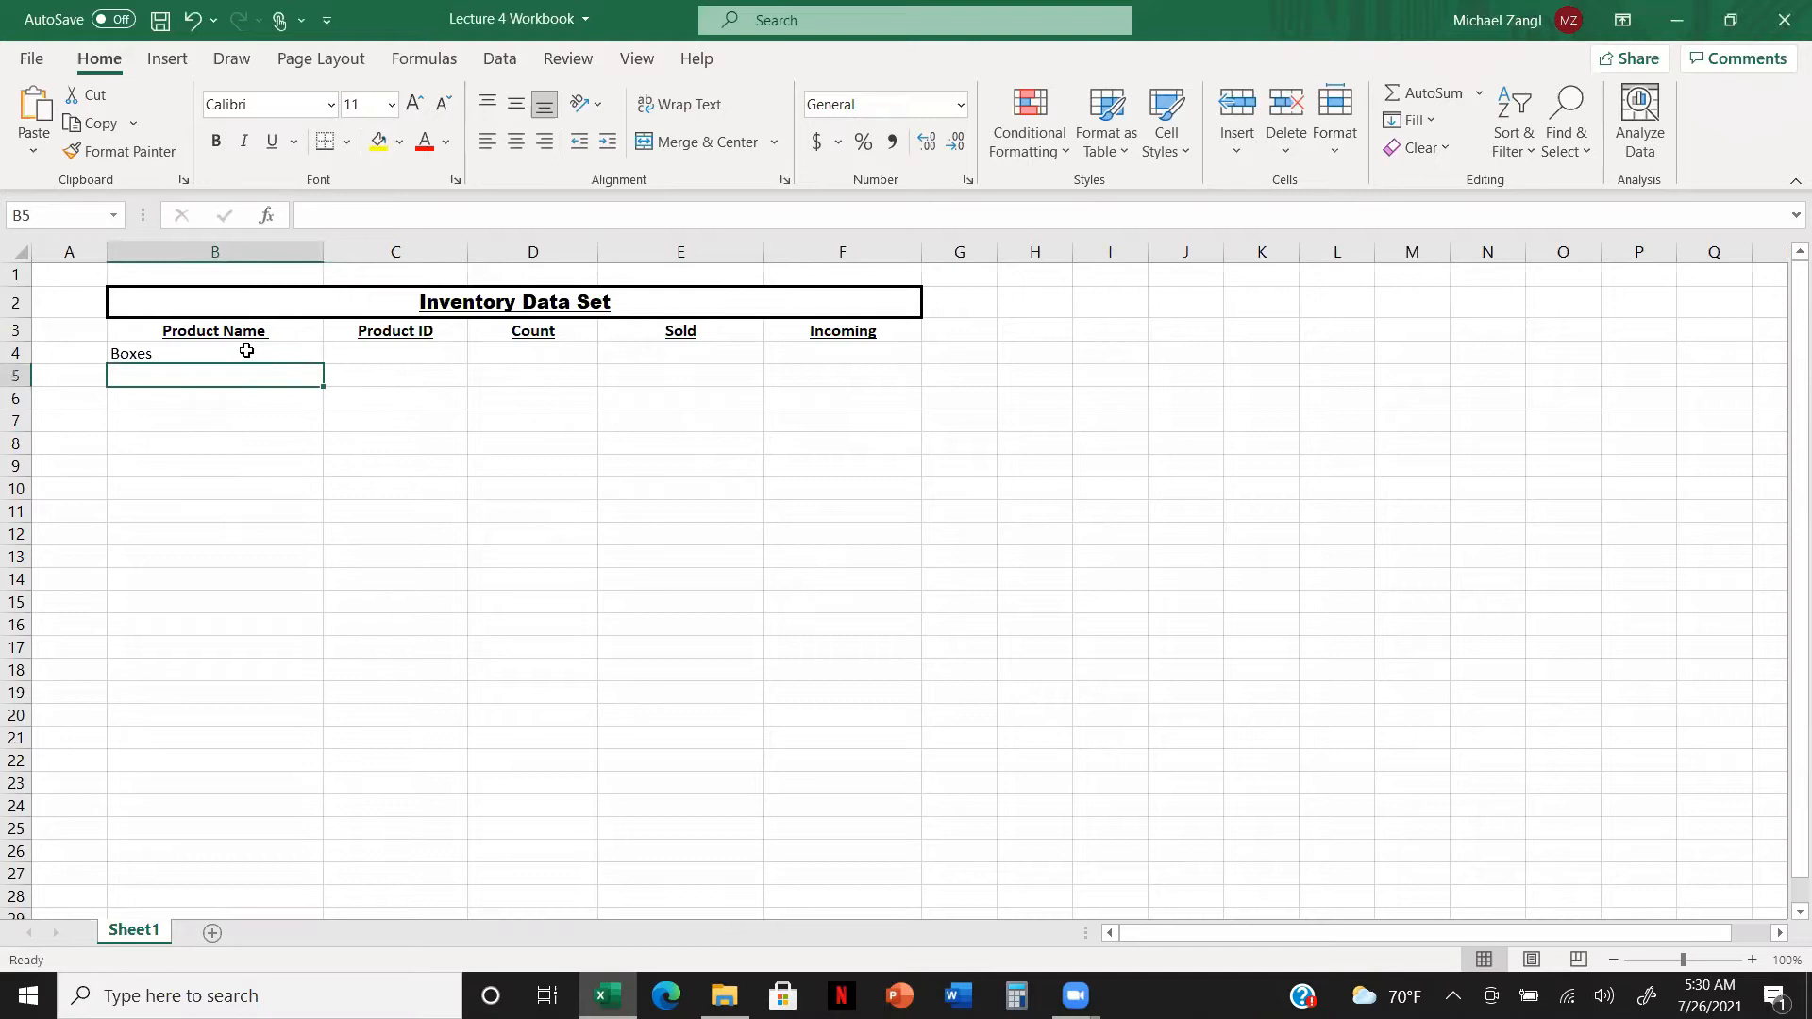
{"action": "type", "text": "Tables"}
{"action": "key", "text": "Return"}
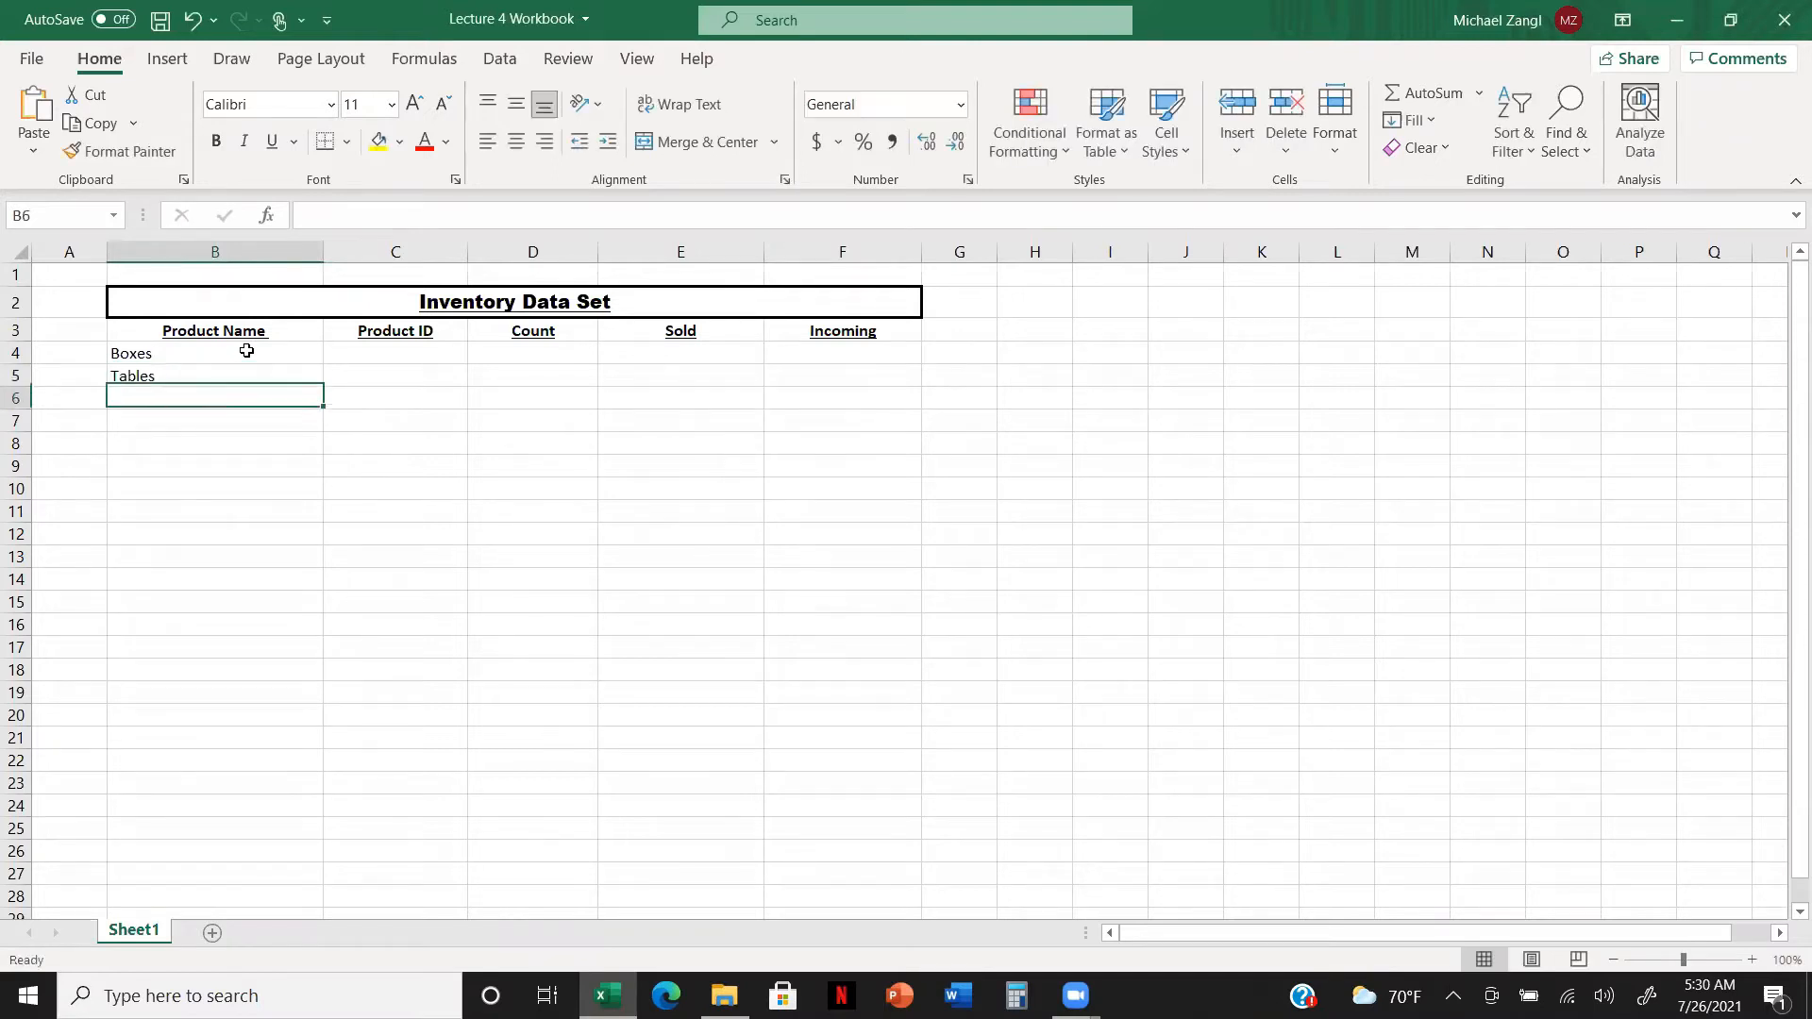
{"action": "type", "text": "Racks"}
{"action": "key", "text": "Return"}
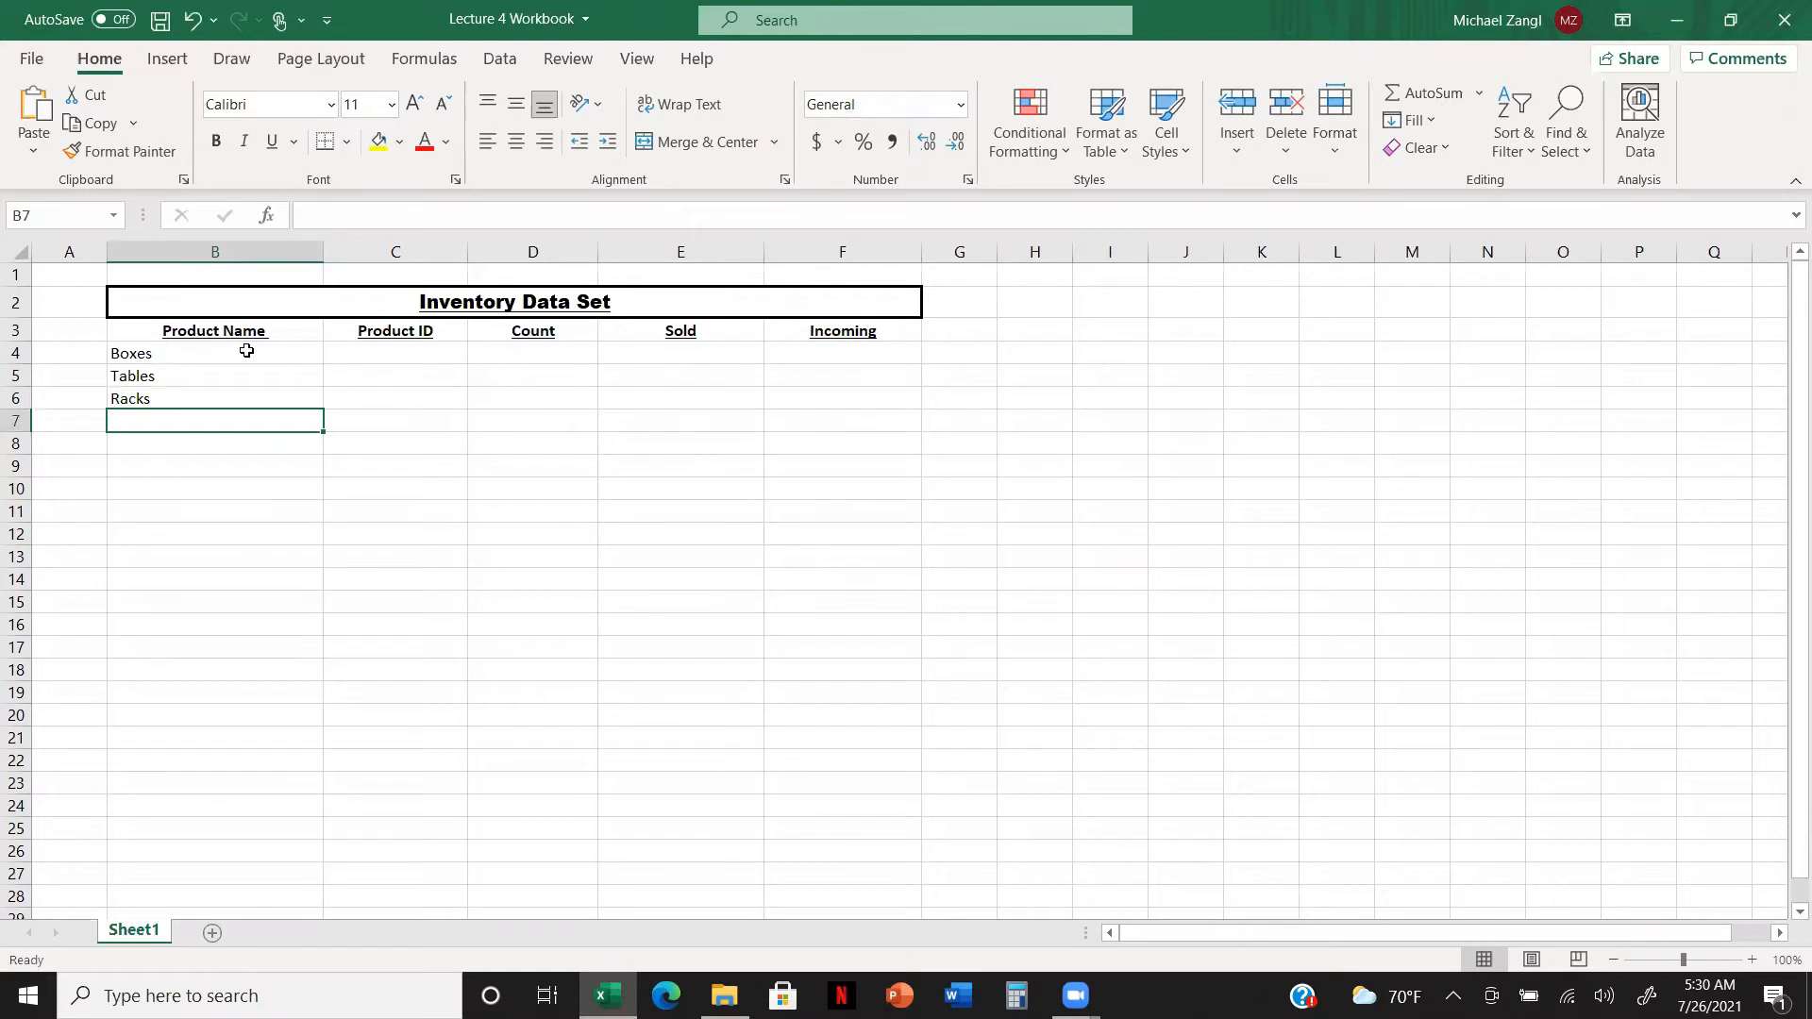
{"action": "type", "text": "Chairs"}
{"action": "key", "text": "Return"}
{"action": "type", "text": "Computers"}
{"action": "key", "text": "Return"}
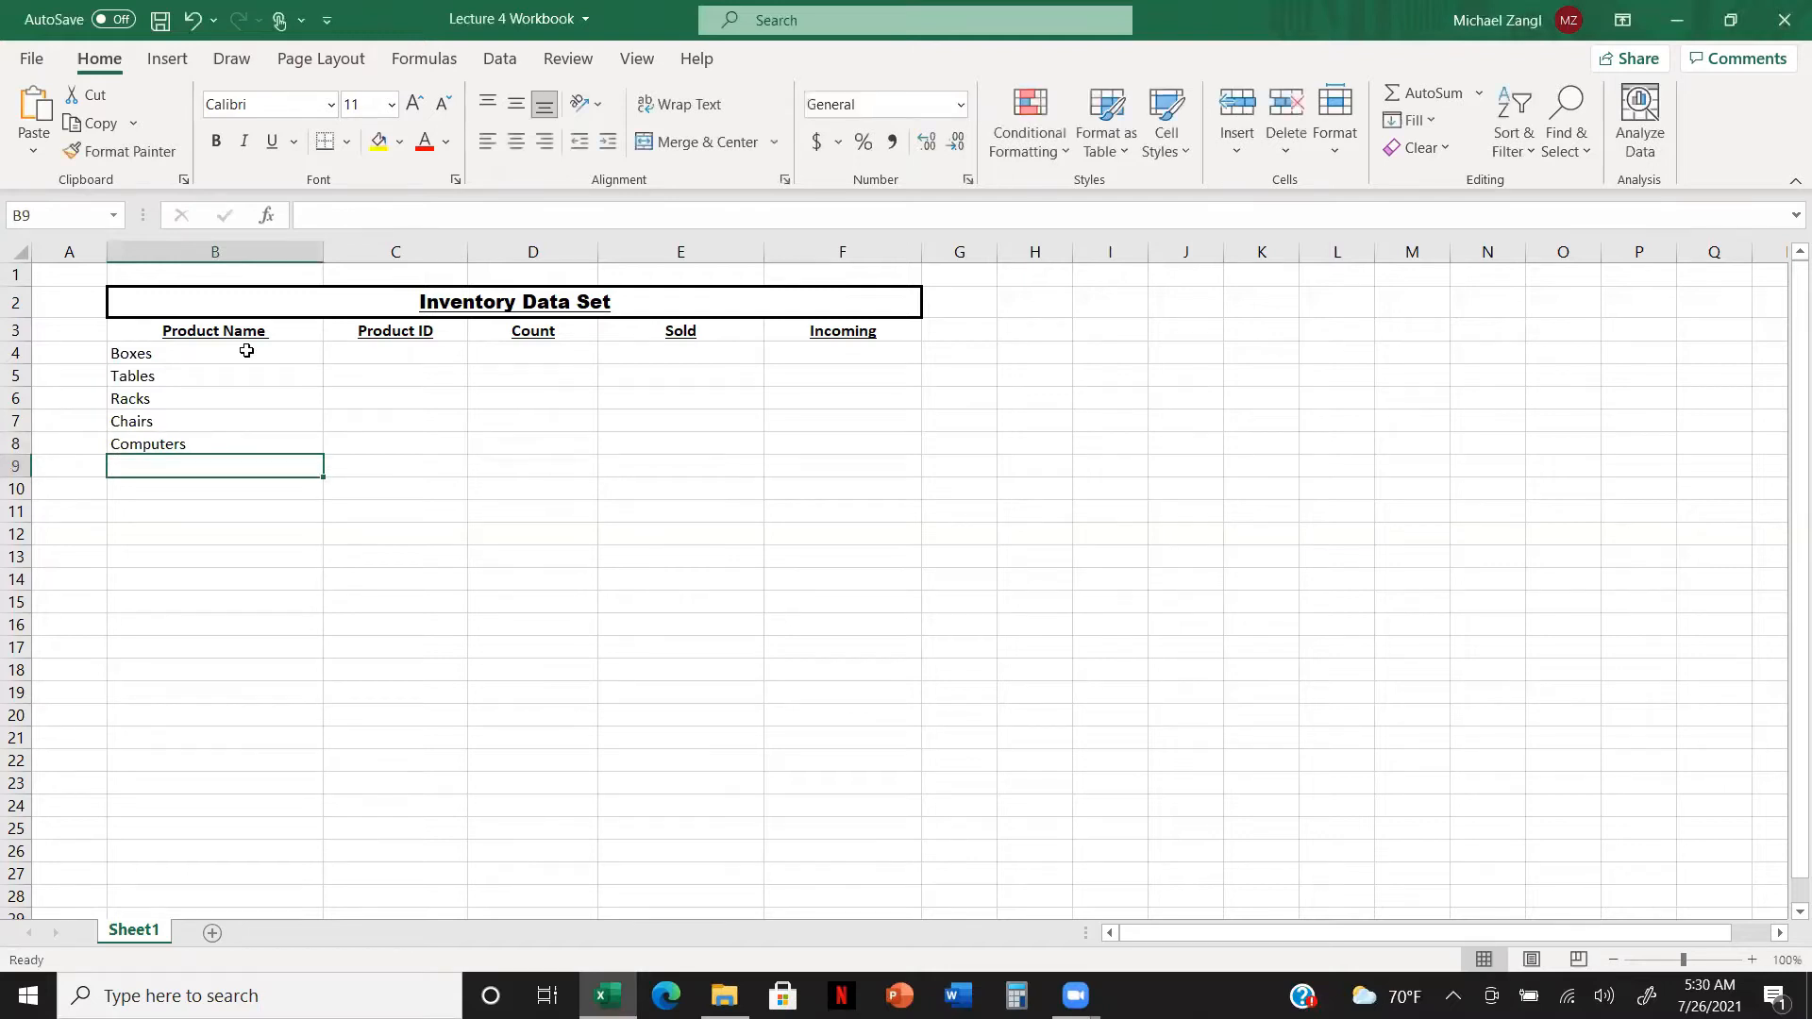
{"action": "type", "text": "Desks"}
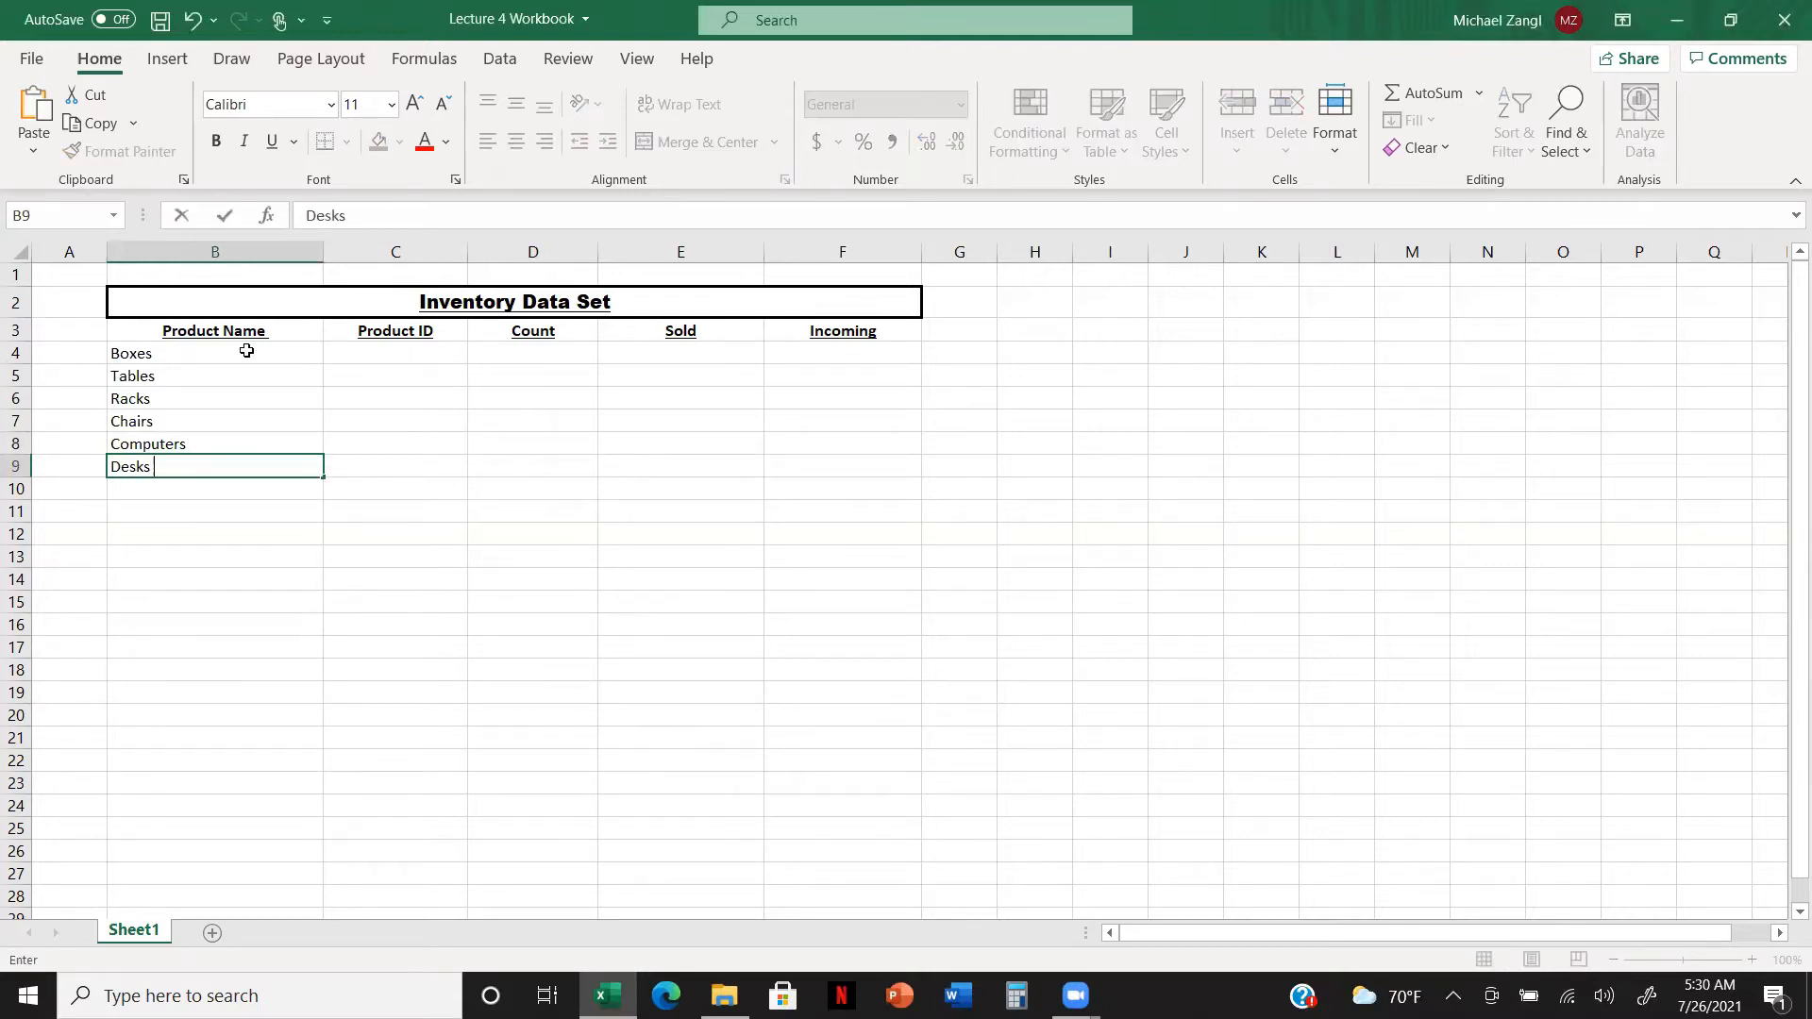
{"action": "left_click", "coordinate": [246, 351]}
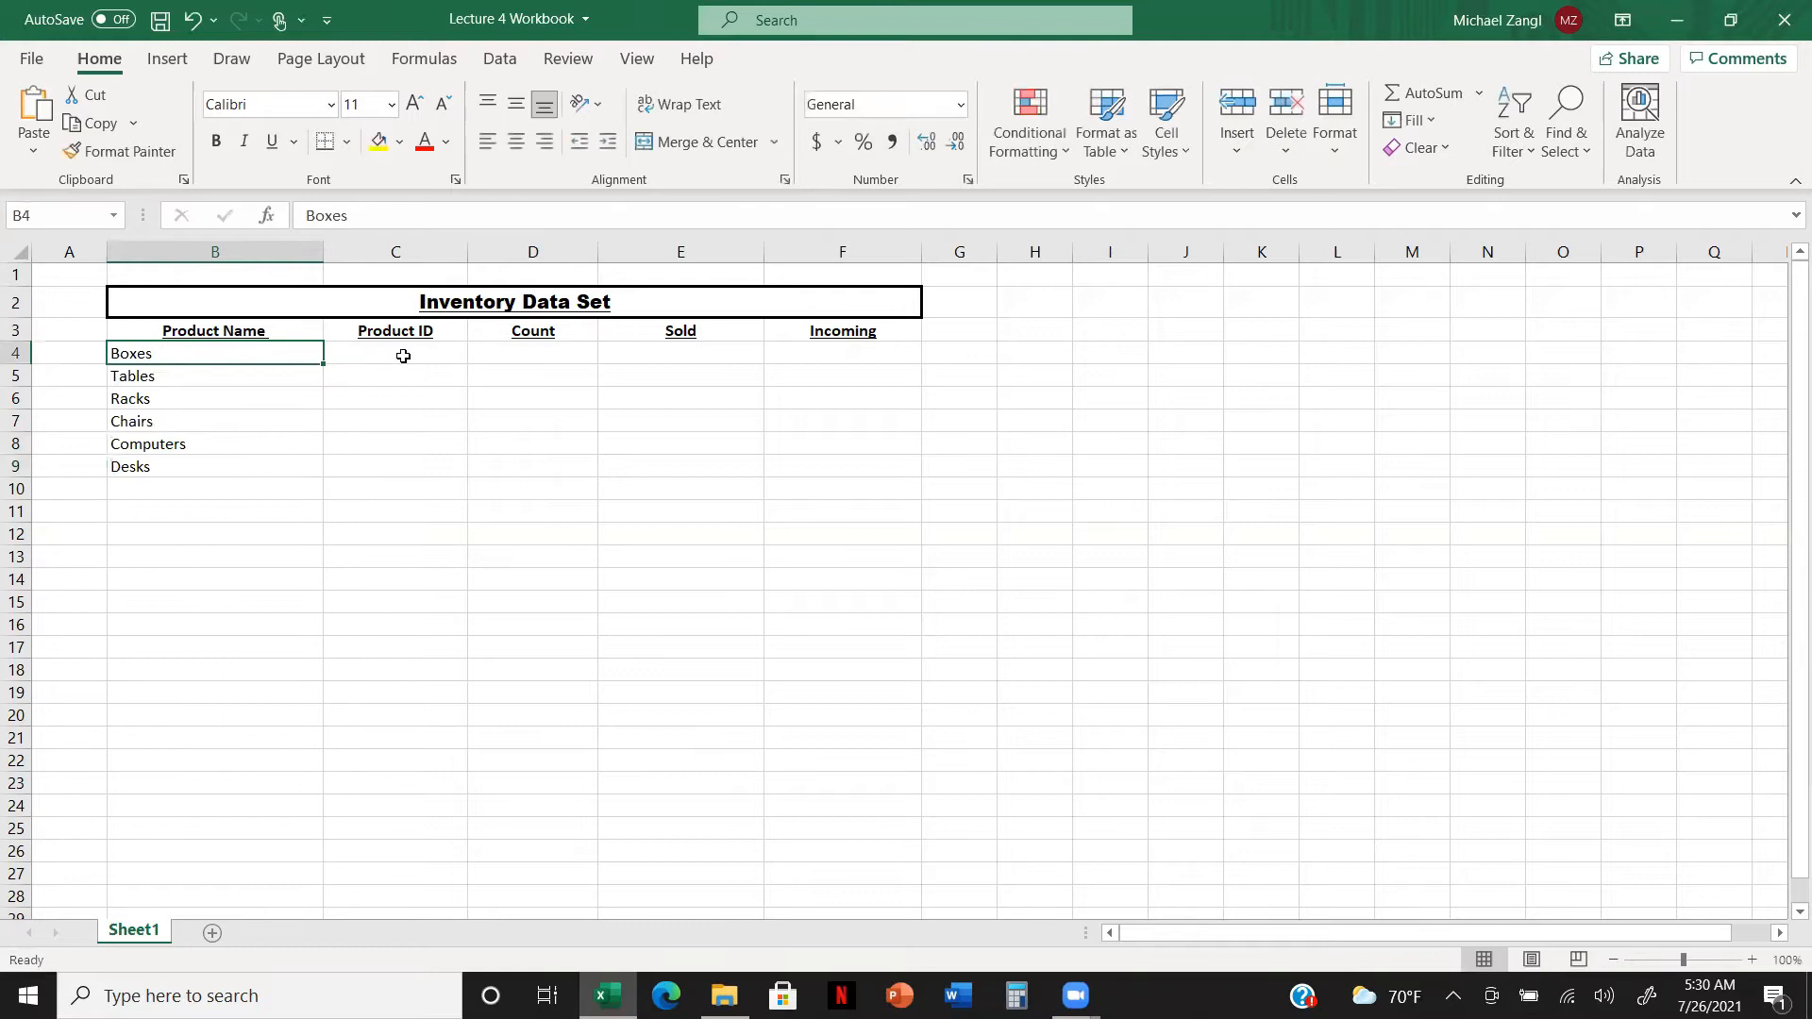
Fill the Product ID column from C4 down with #0001, #0202, #3456, #3452, #4567 and #2341.
{"action": "left_click", "coordinate": [403, 356]}
{"action": "type", "text": "#"}
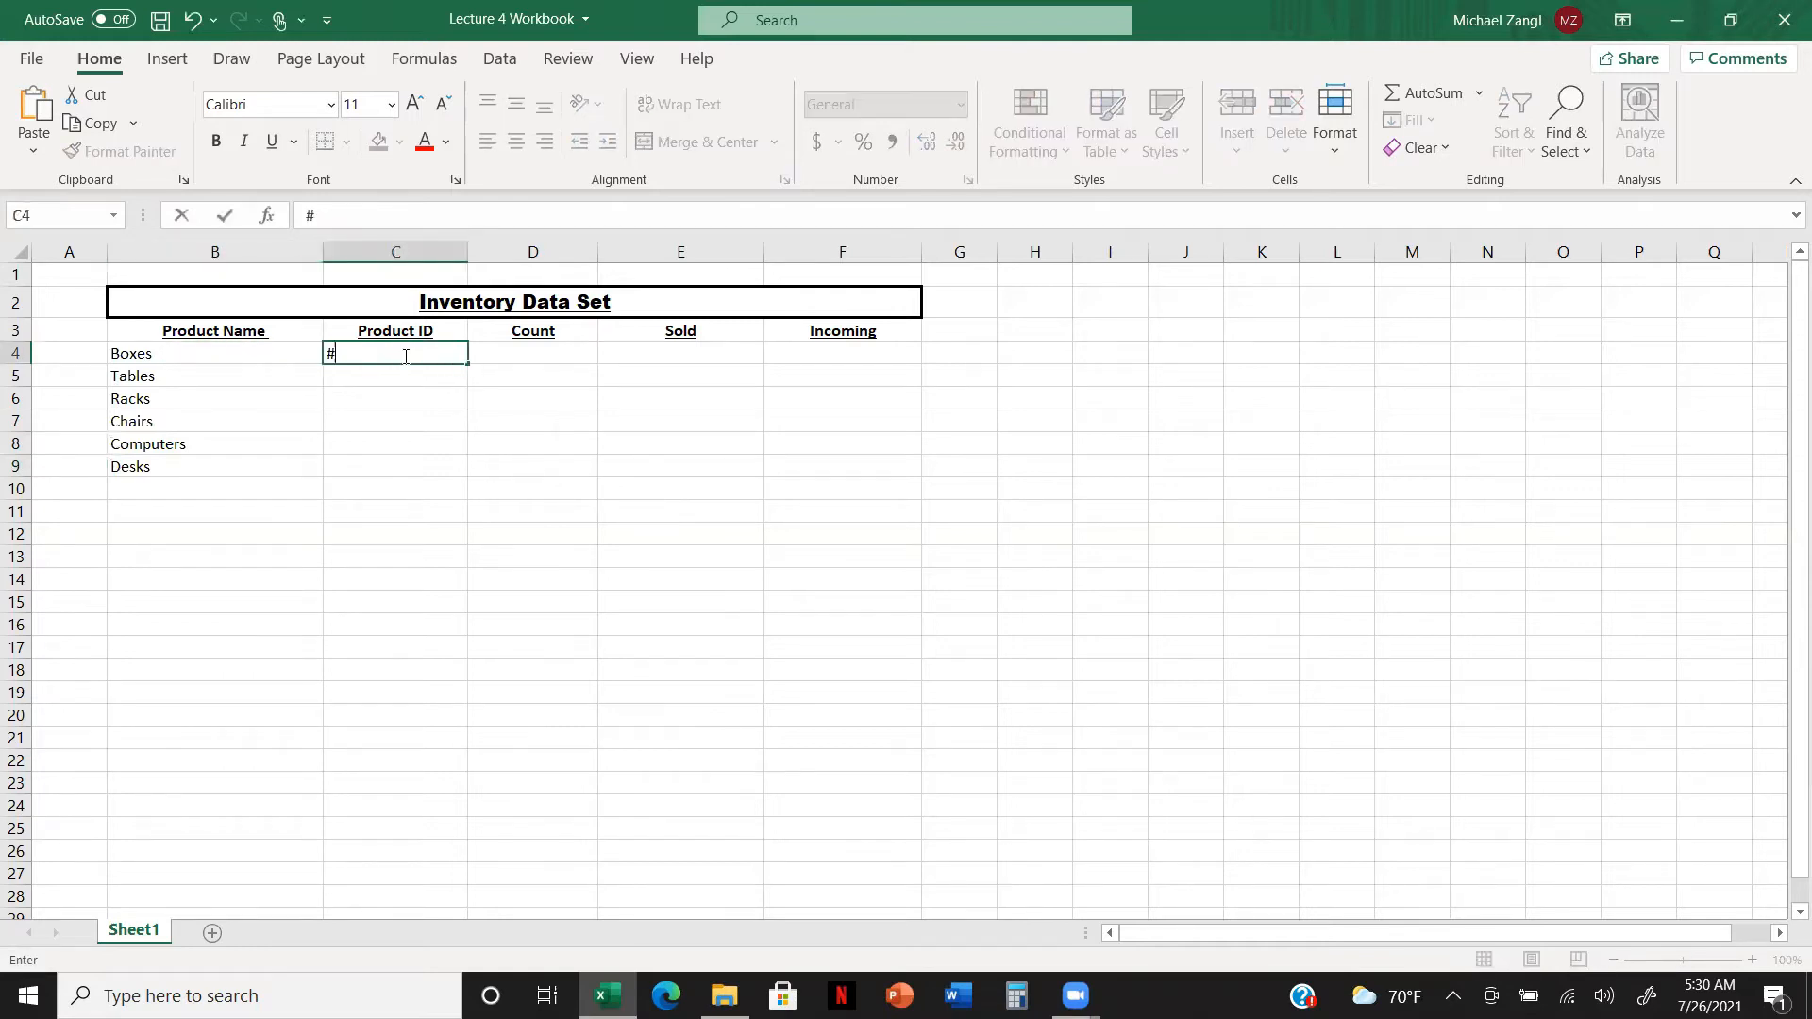
{"action": "type", "text": "0001"}
{"action": "key", "text": "Return"}
{"action": "type", "text": "#0202"}
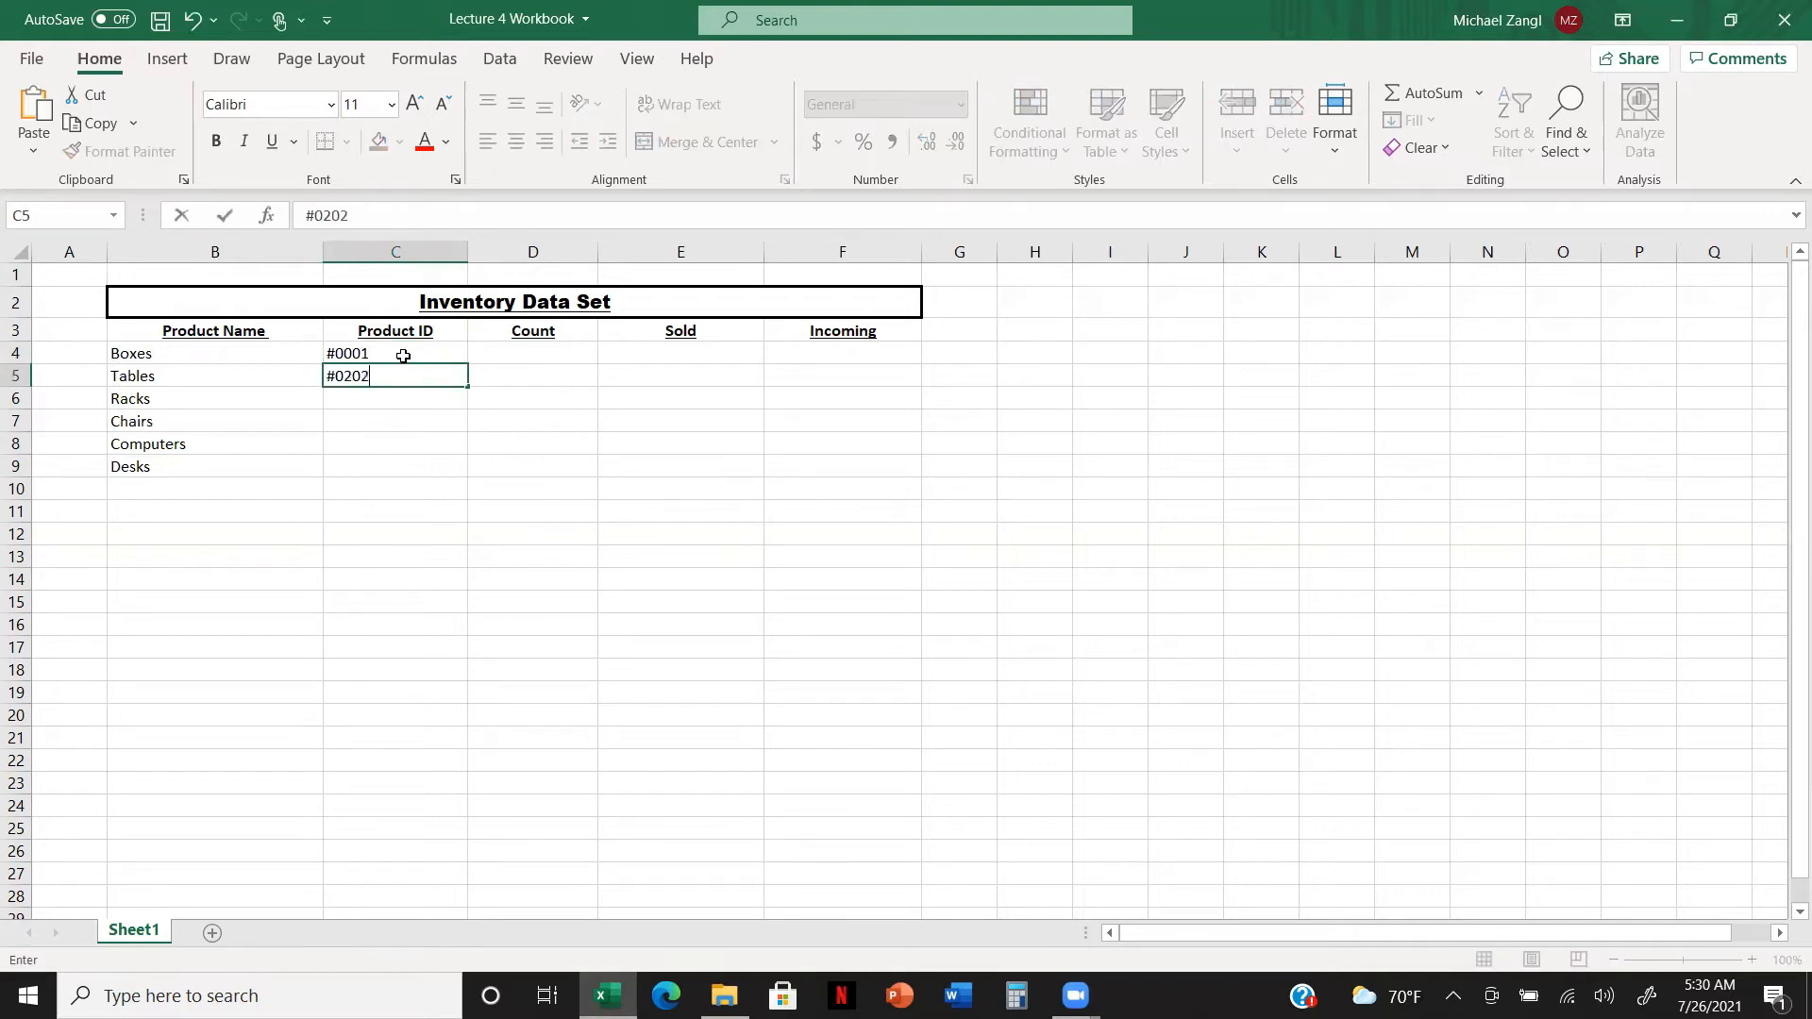
{"action": "key", "text": "Return"}
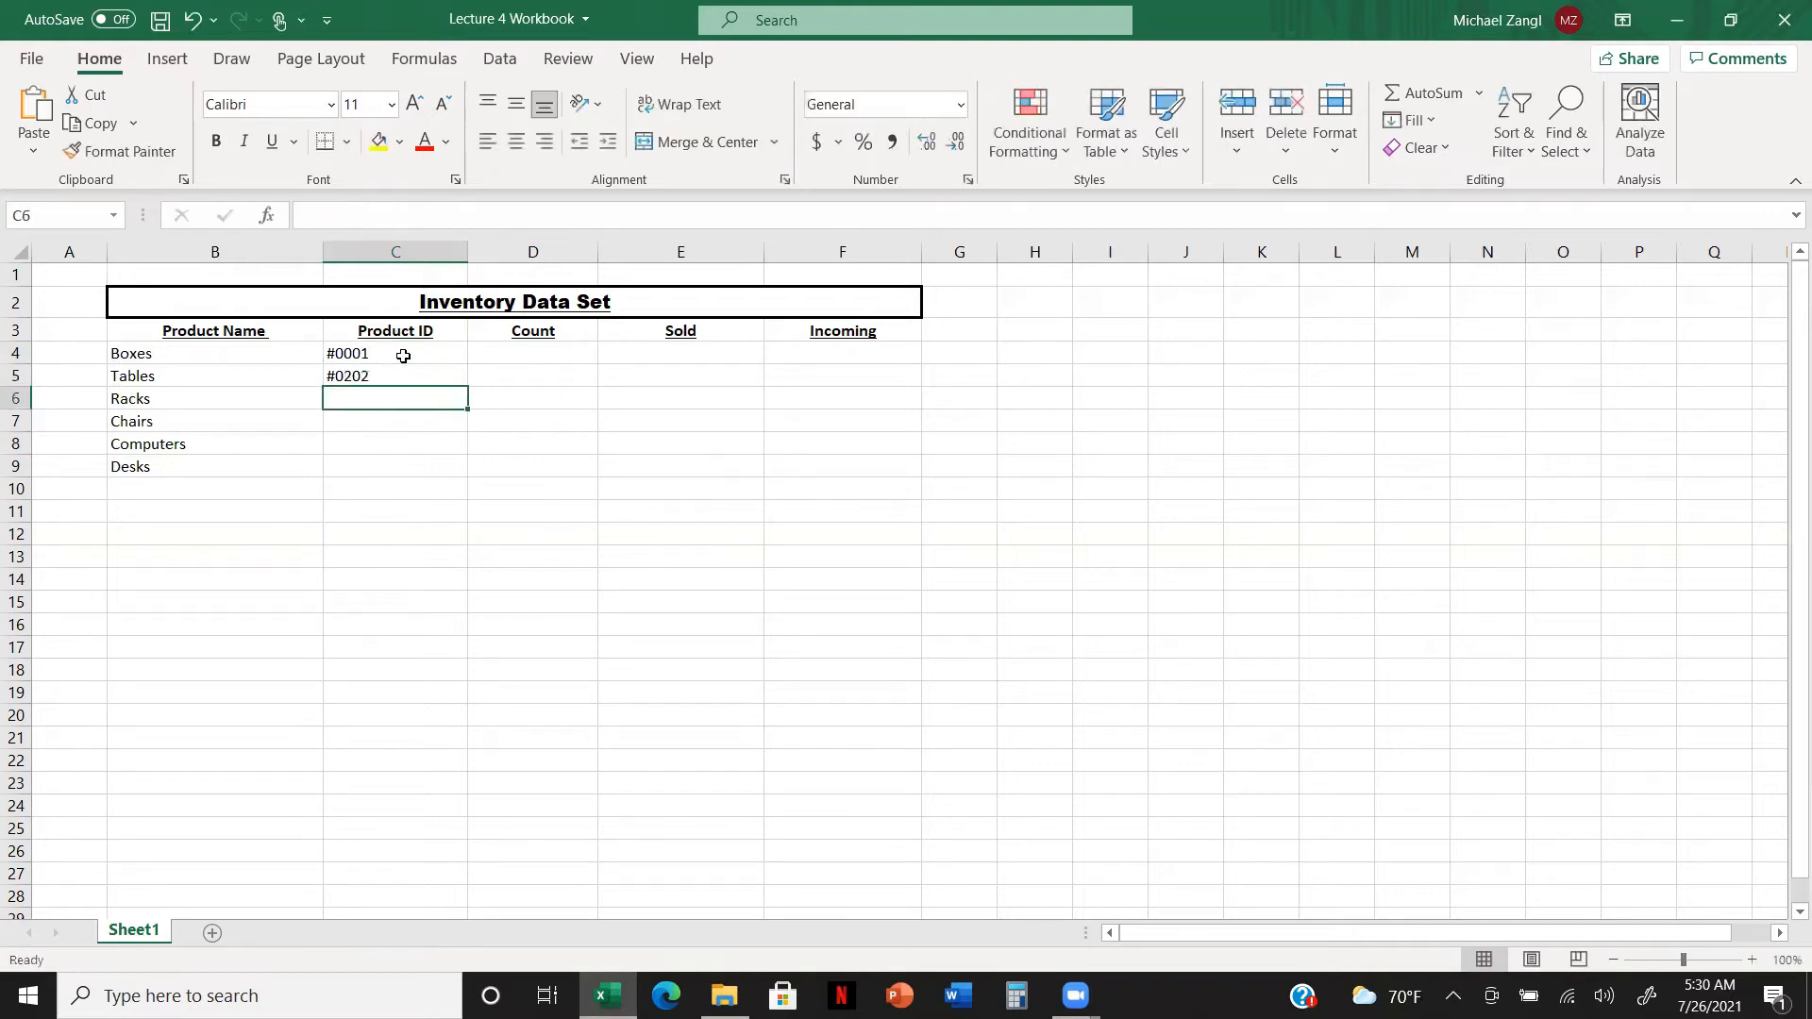
{"action": "type", "text": "#3456"}
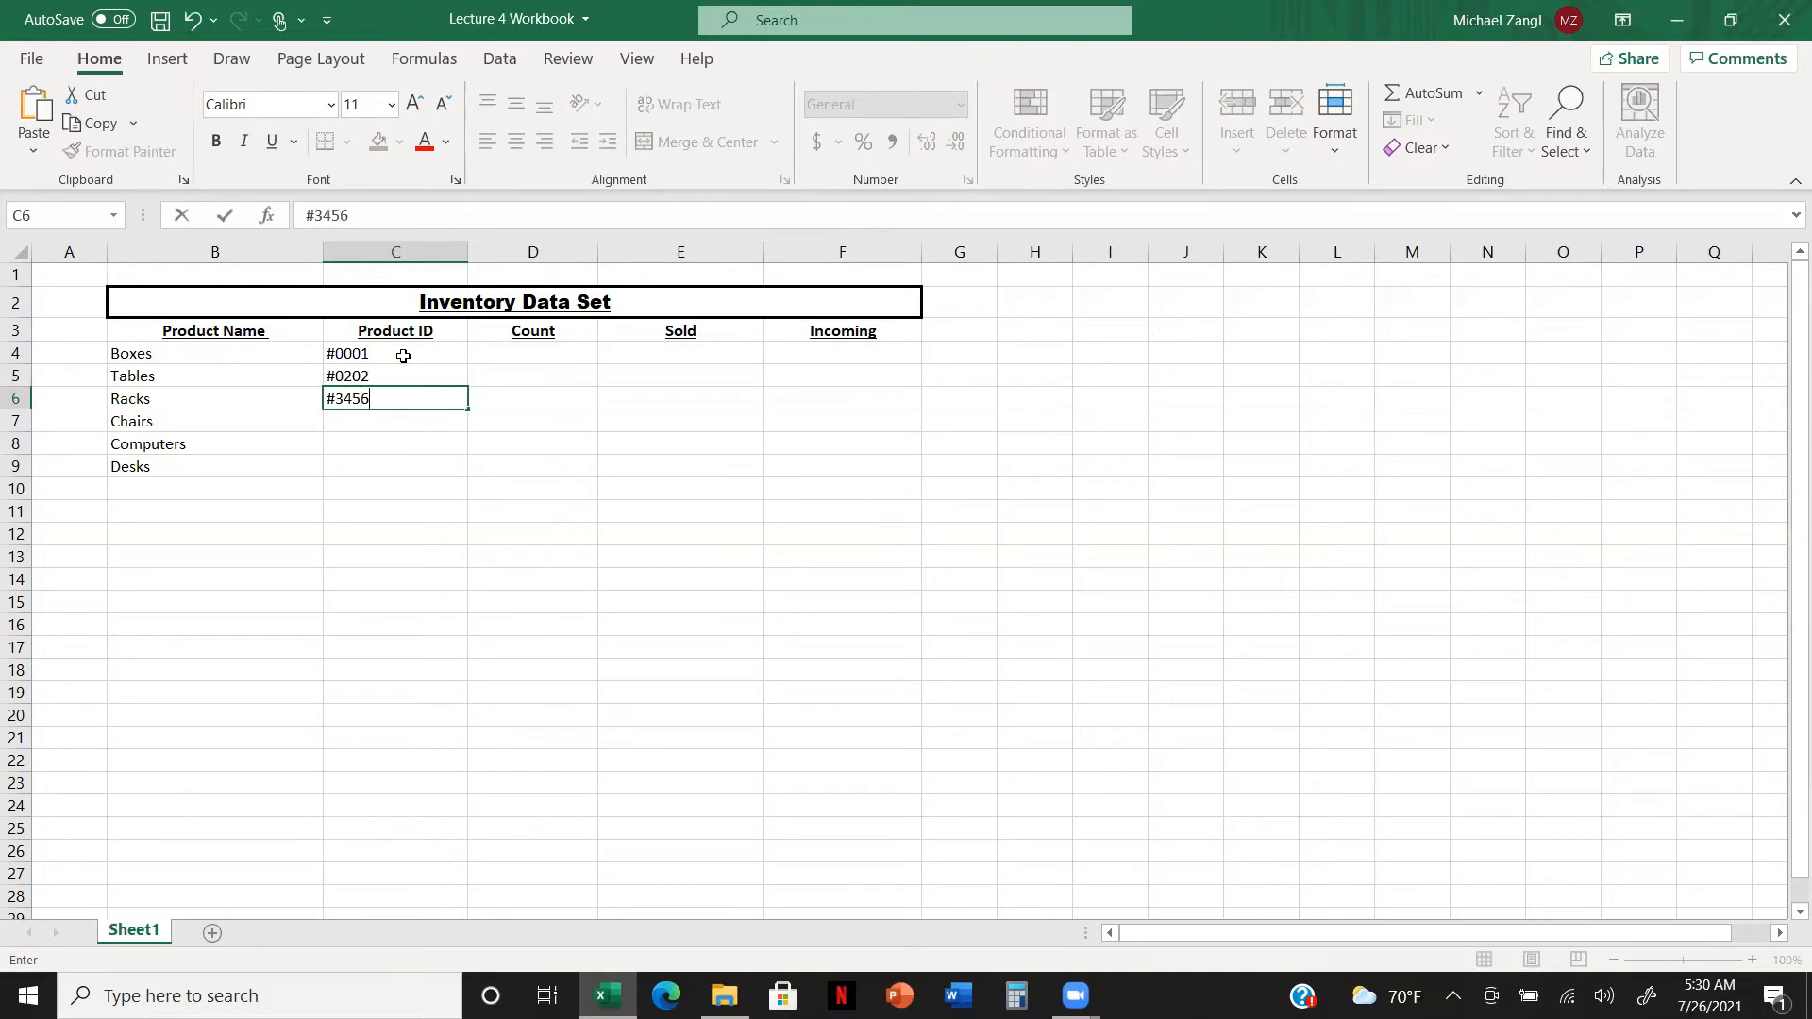
{"action": "key", "text": "Return"}
{"action": "type", "text": "#3452"}
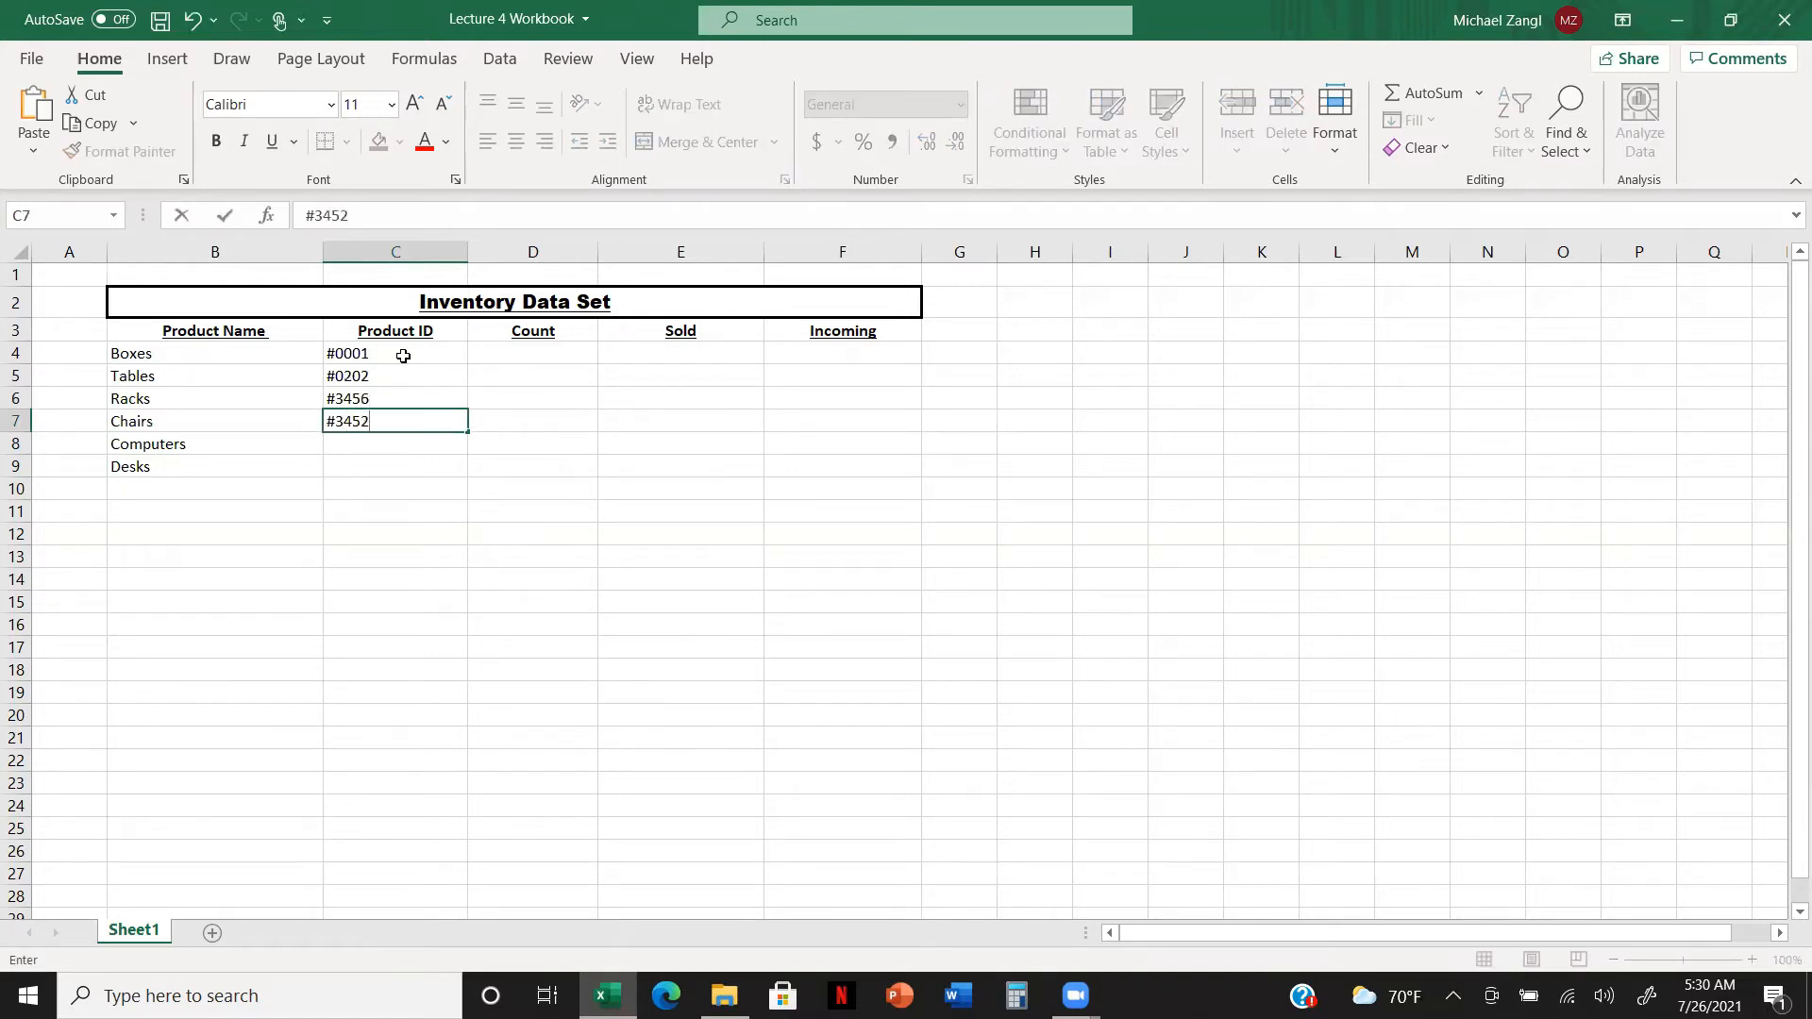
{"action": "key", "text": "Return"}
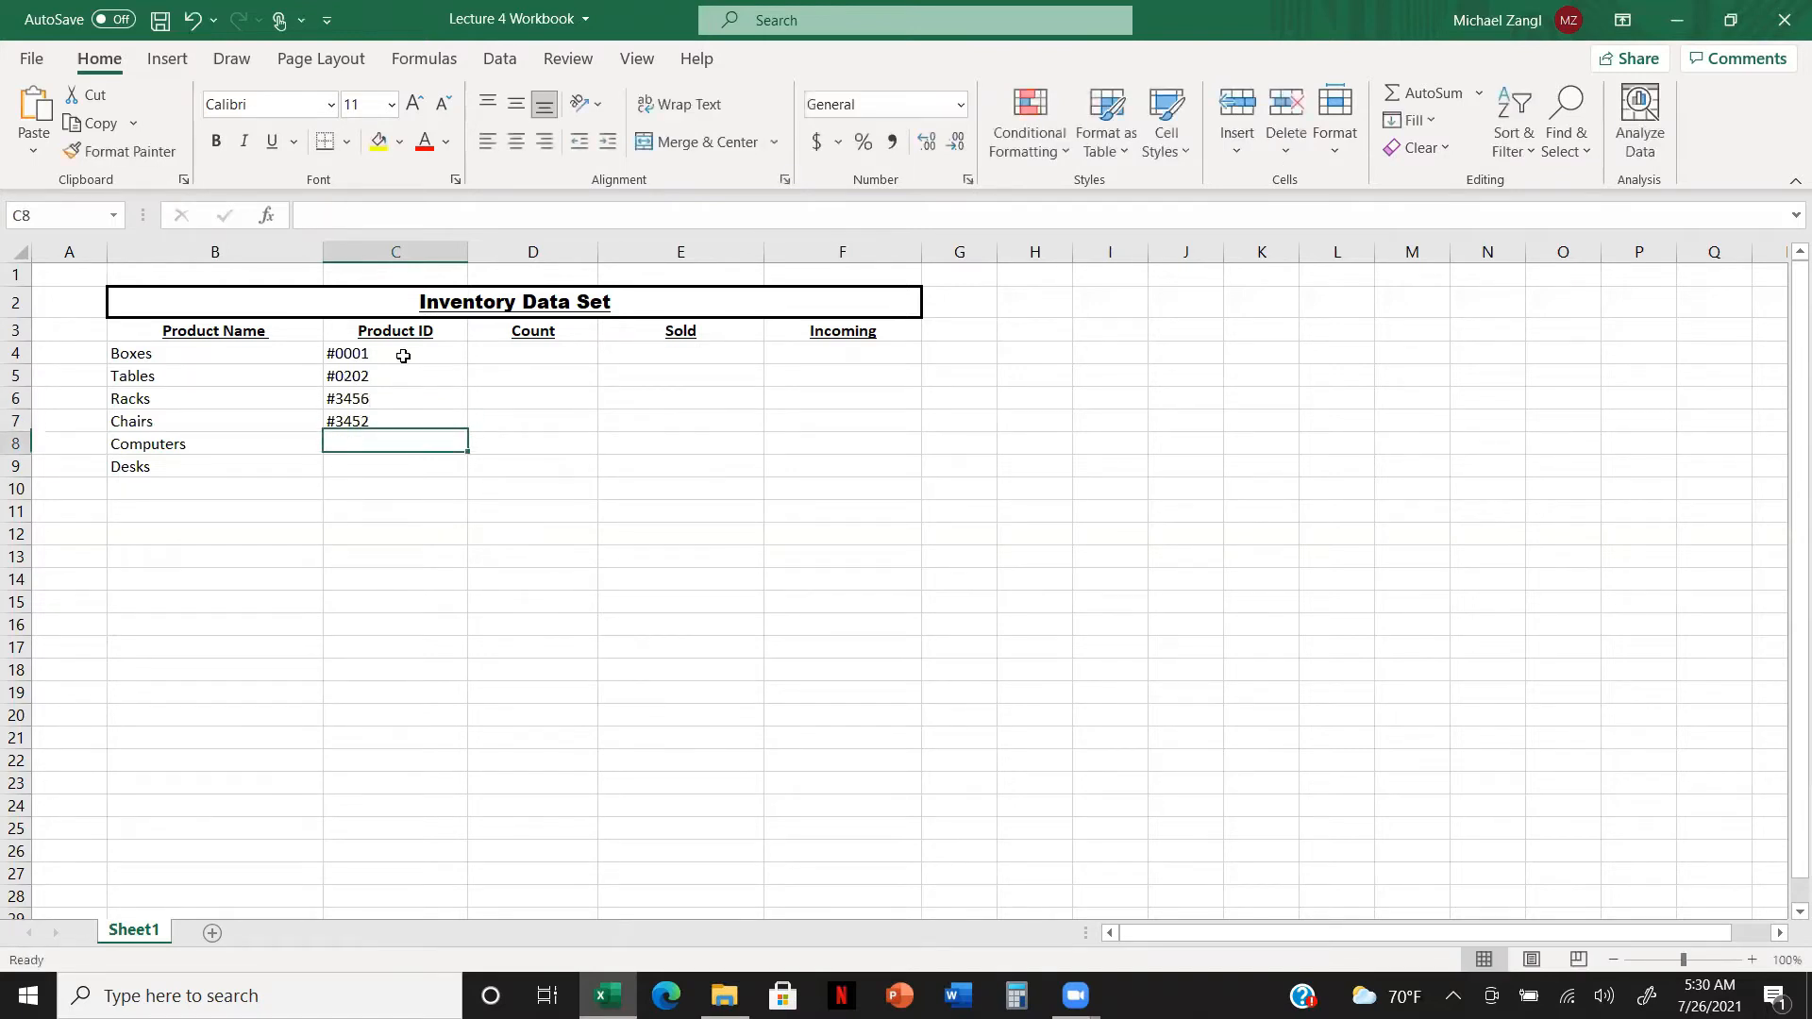
{"action": "type", "text": "#"}
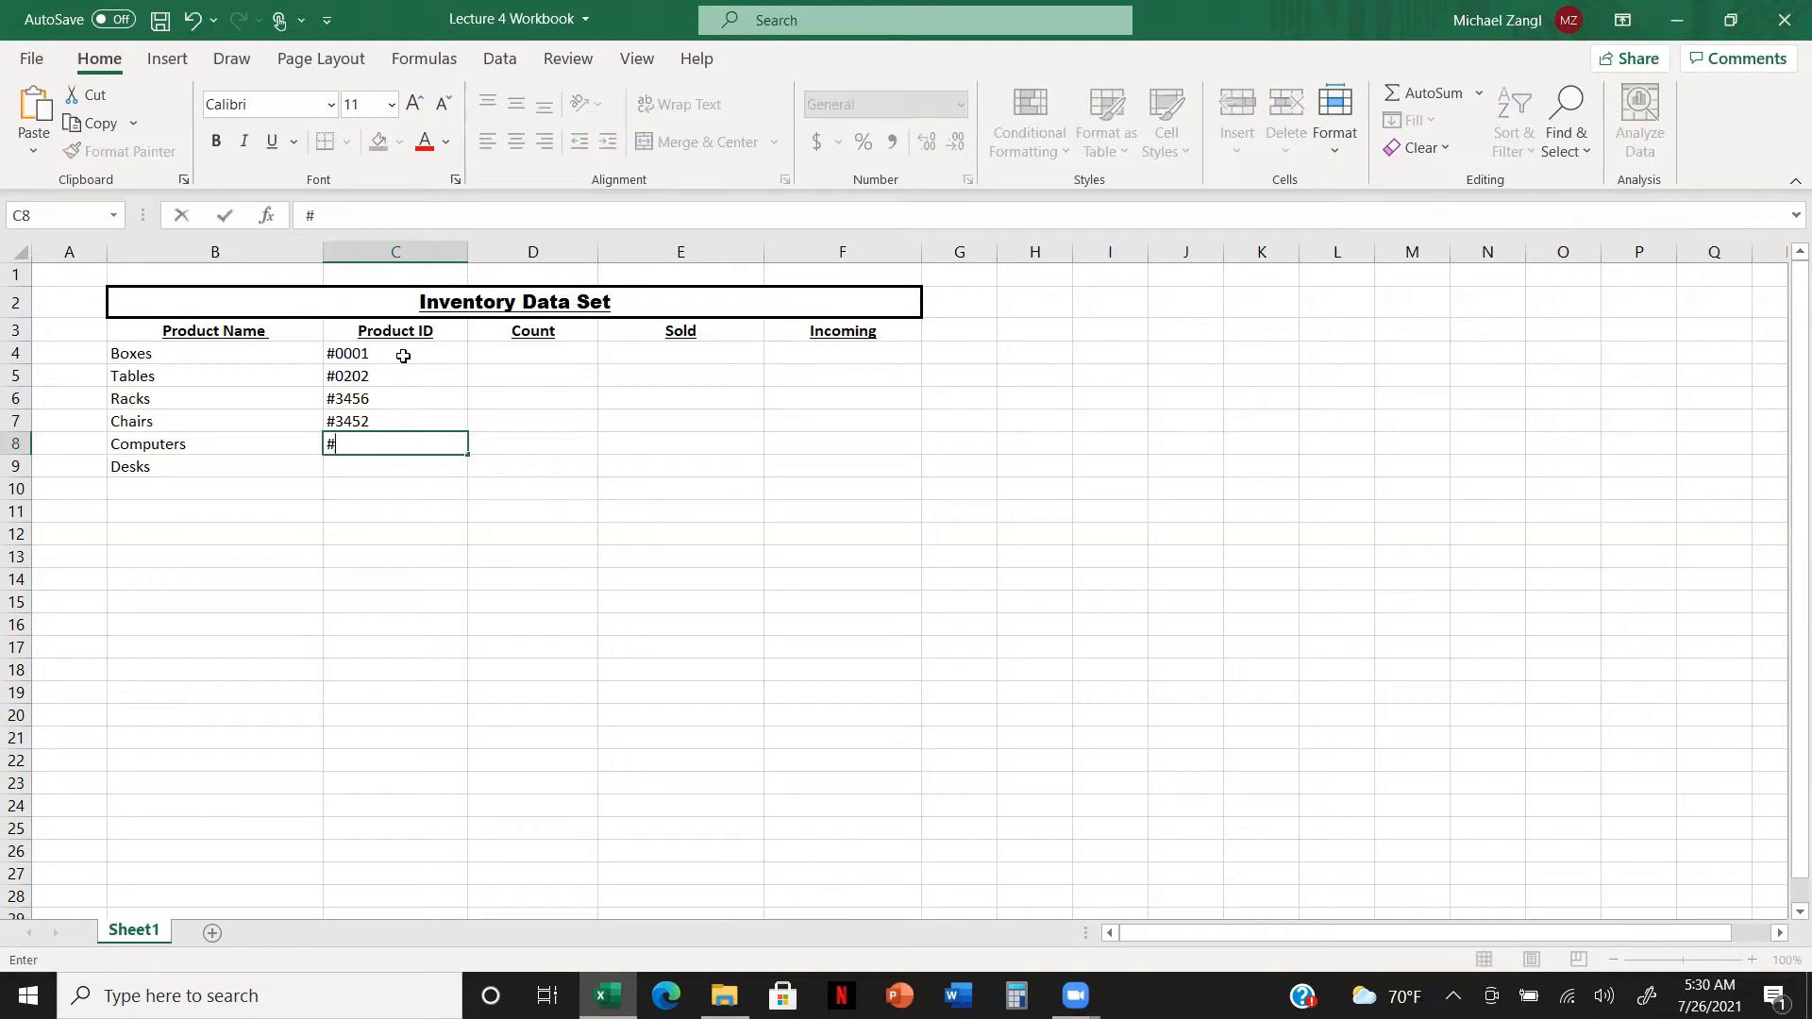
{"action": "type", "text": "4567"}
{"action": "key", "text": "Return"}
{"action": "type", "text": "#2341"}
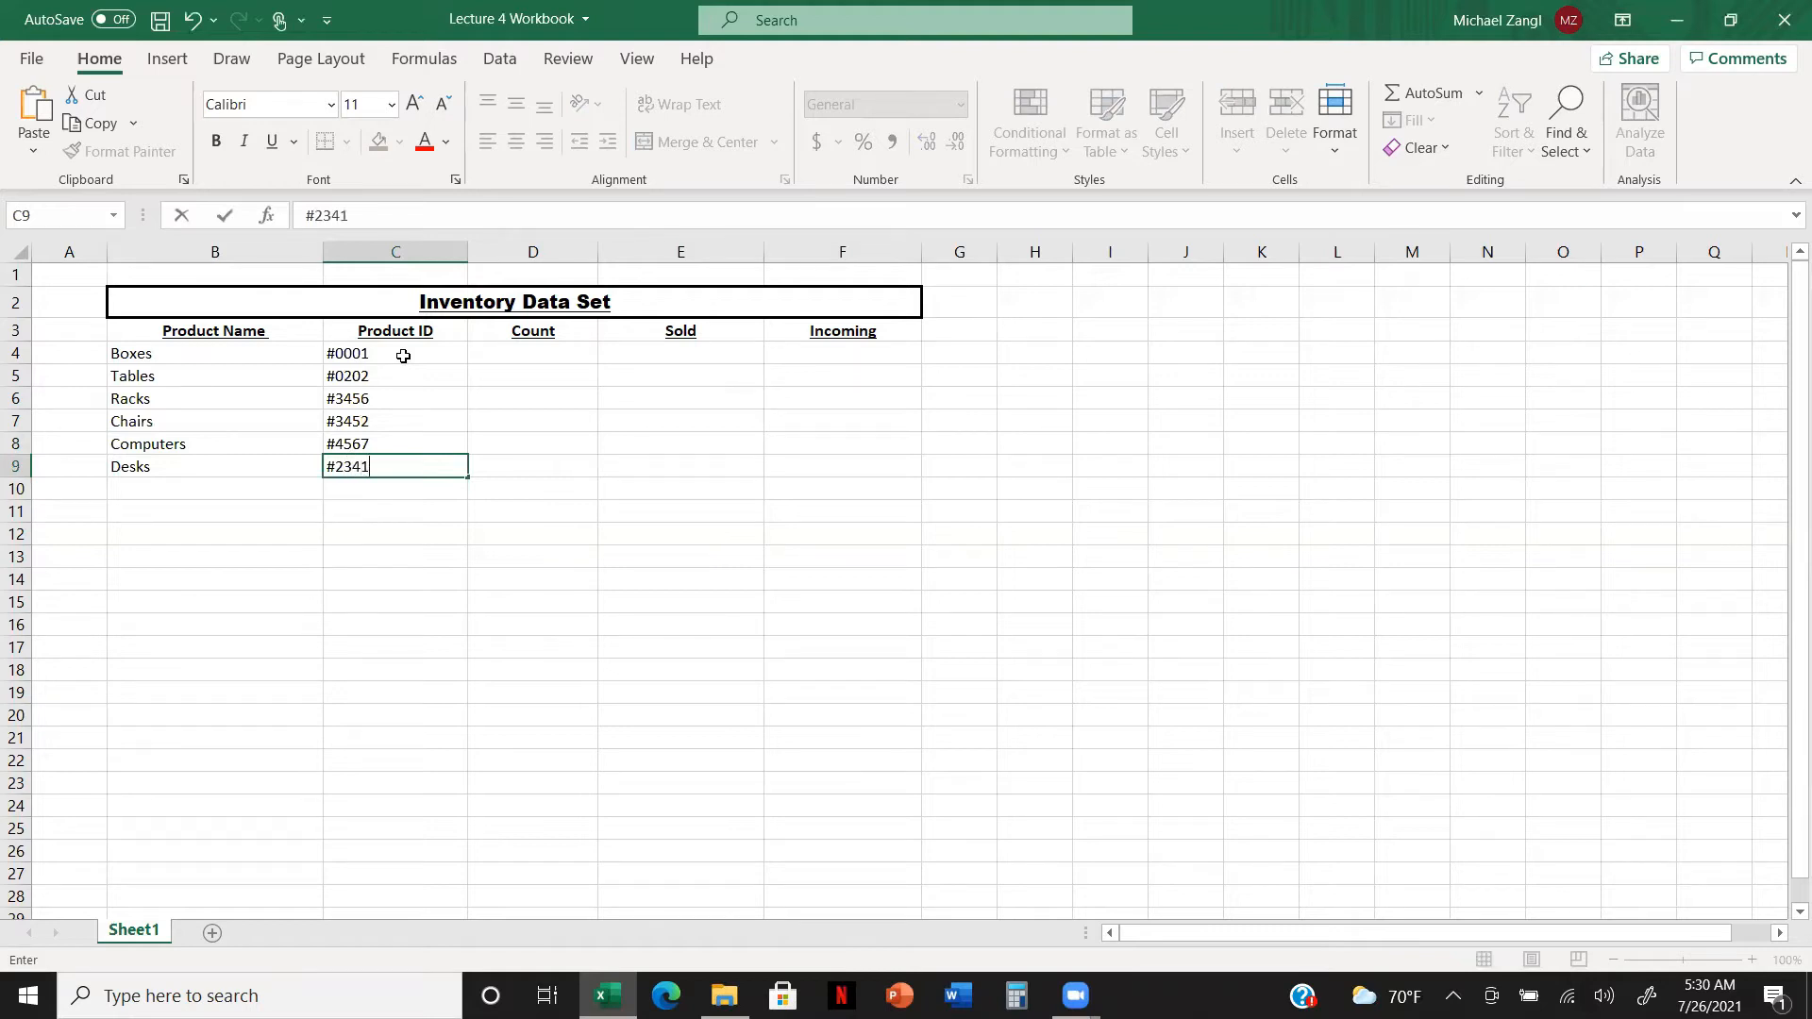
Fill the Count column from D4 down with 10, 14, 12, 22, 12 and 10.
{"action": "left_click", "coordinate": [554, 354]}
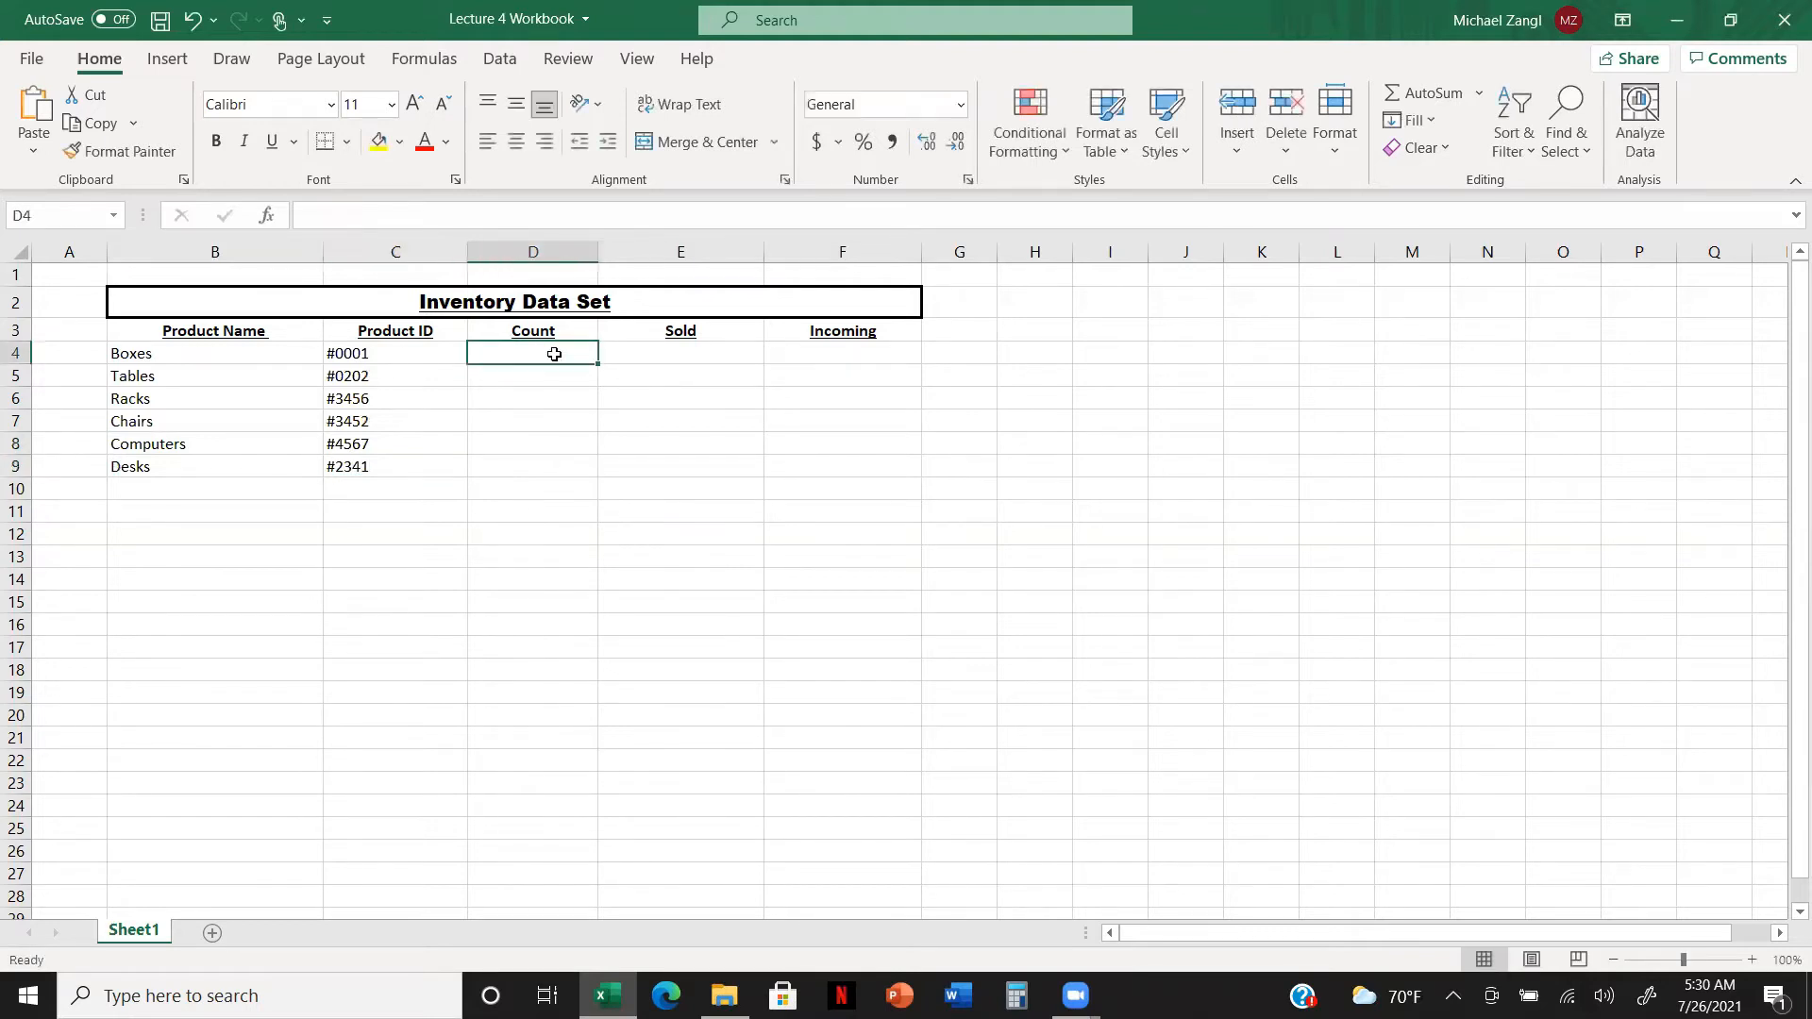
{"action": "type", "text": "10"}
{"action": "key", "text": "Return"}
{"action": "type", "text": "14"}
{"action": "key", "text": "Return"}
{"action": "type", "text": "12"}
{"action": "key", "text": "Return"}
{"action": "type", "text": "22"}
{"action": "key", "text": "Return"}
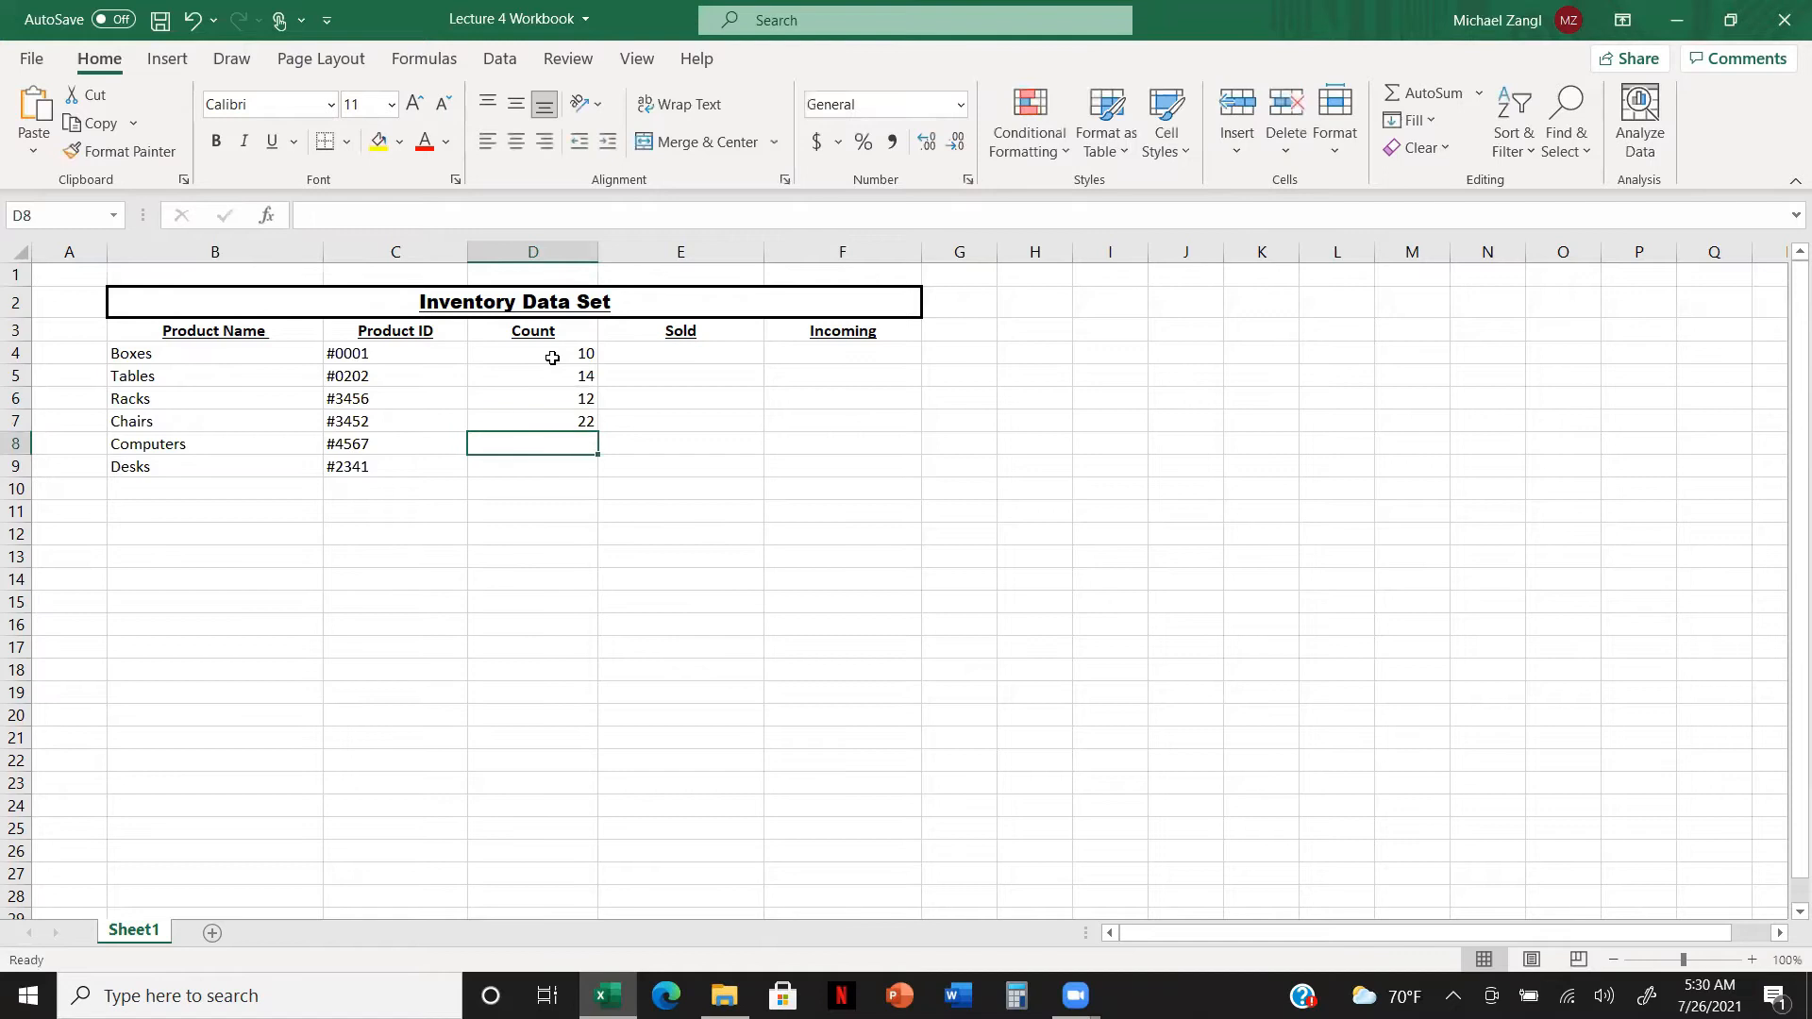
{"action": "type", "text": "12"}
{"action": "key", "text": "Return"}
{"action": "type", "text": "10"}
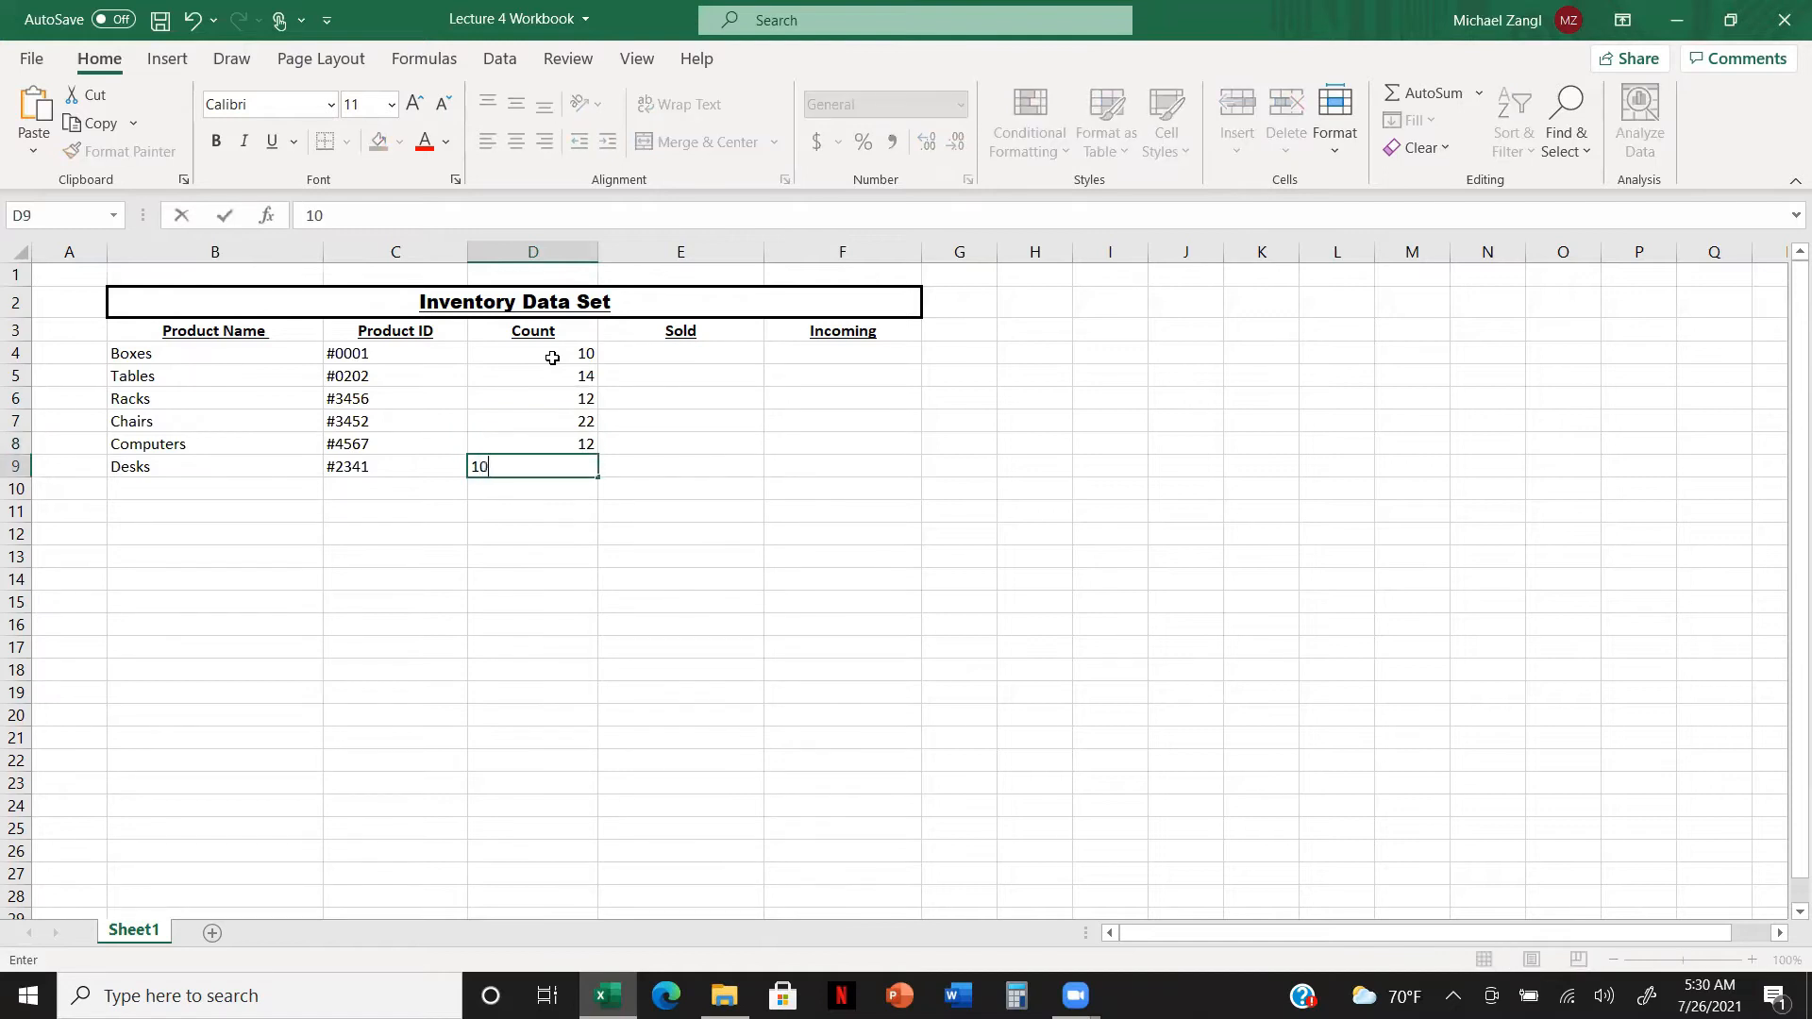
Fill the Sold column from E4 down with 6, 7, 7, 10, 4 and 5.
{"action": "left_click", "coordinate": [671, 354]}
{"action": "type", "text": "6"}
{"action": "key", "text": "Return"}
{"action": "type", "text": "7"}
{"action": "key", "text": "Return"}
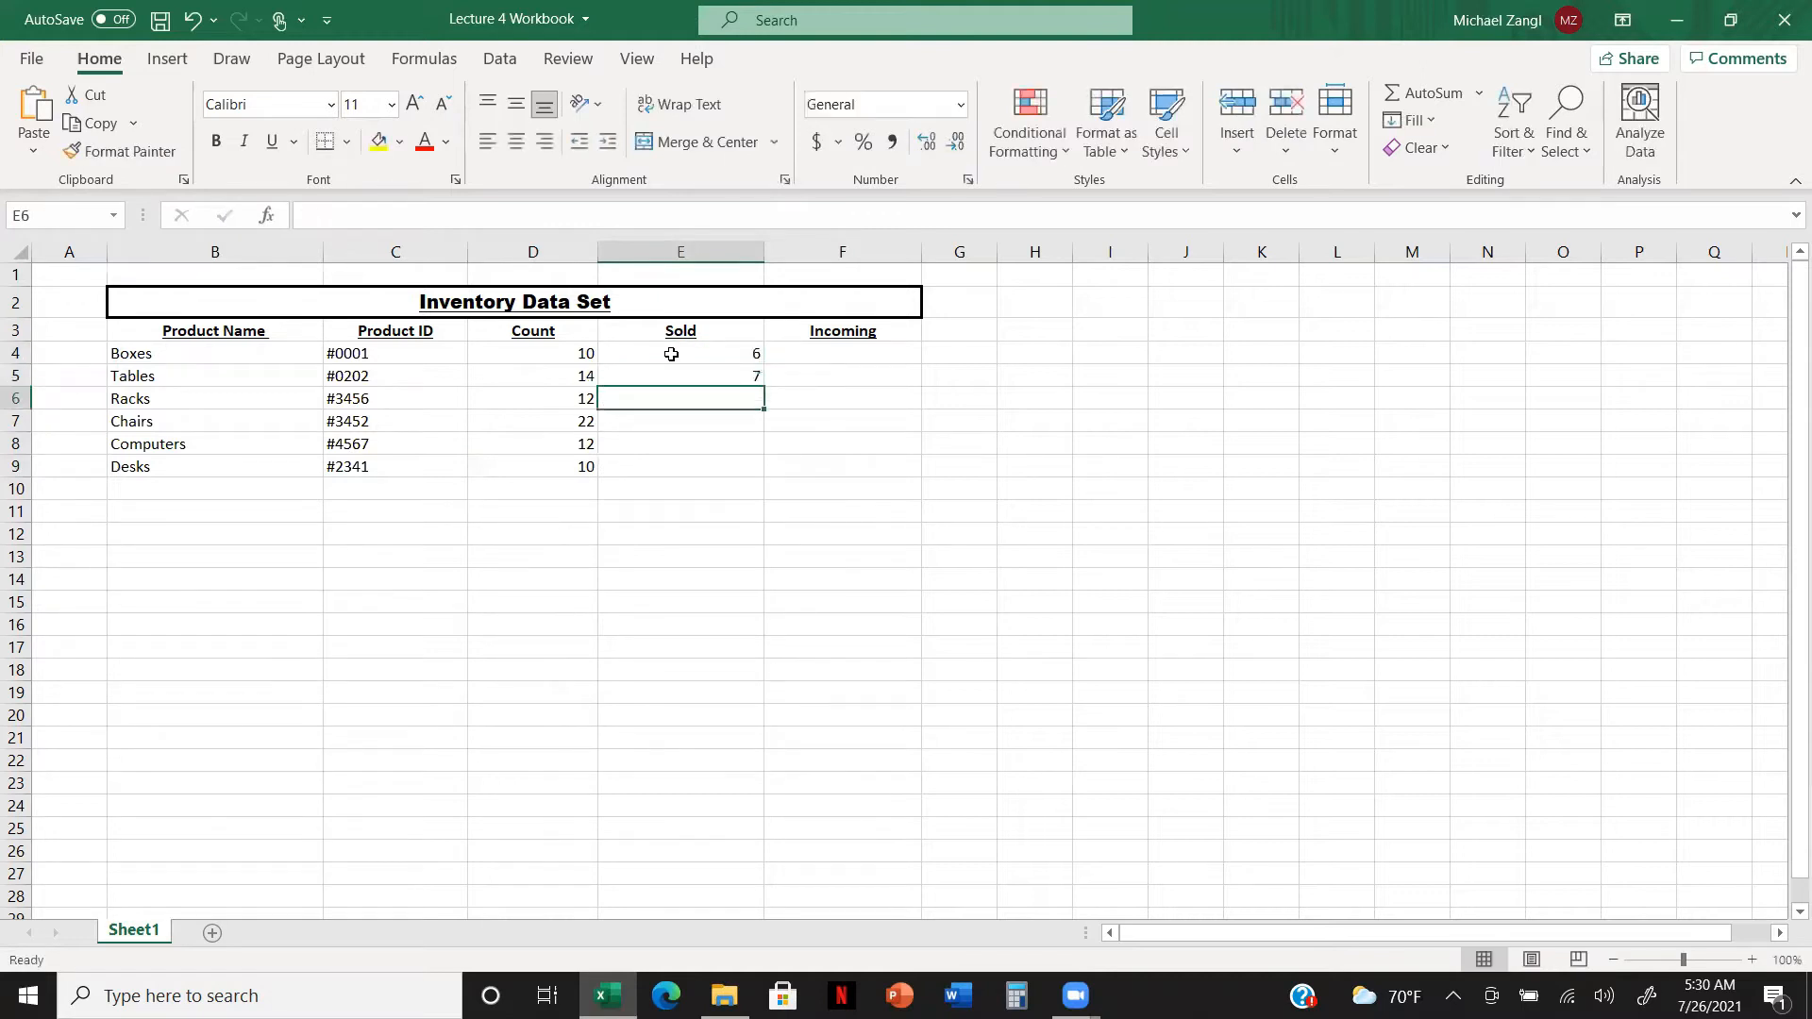
{"action": "type", "text": "7"}
{"action": "key", "text": "Return"}
{"action": "type", "text": "10"}
{"action": "key", "text": "Return"}
{"action": "type", "text": "4"}
{"action": "key", "text": "Return"}
{"action": "type", "text": "5"}
{"action": "key", "text": "Return"}
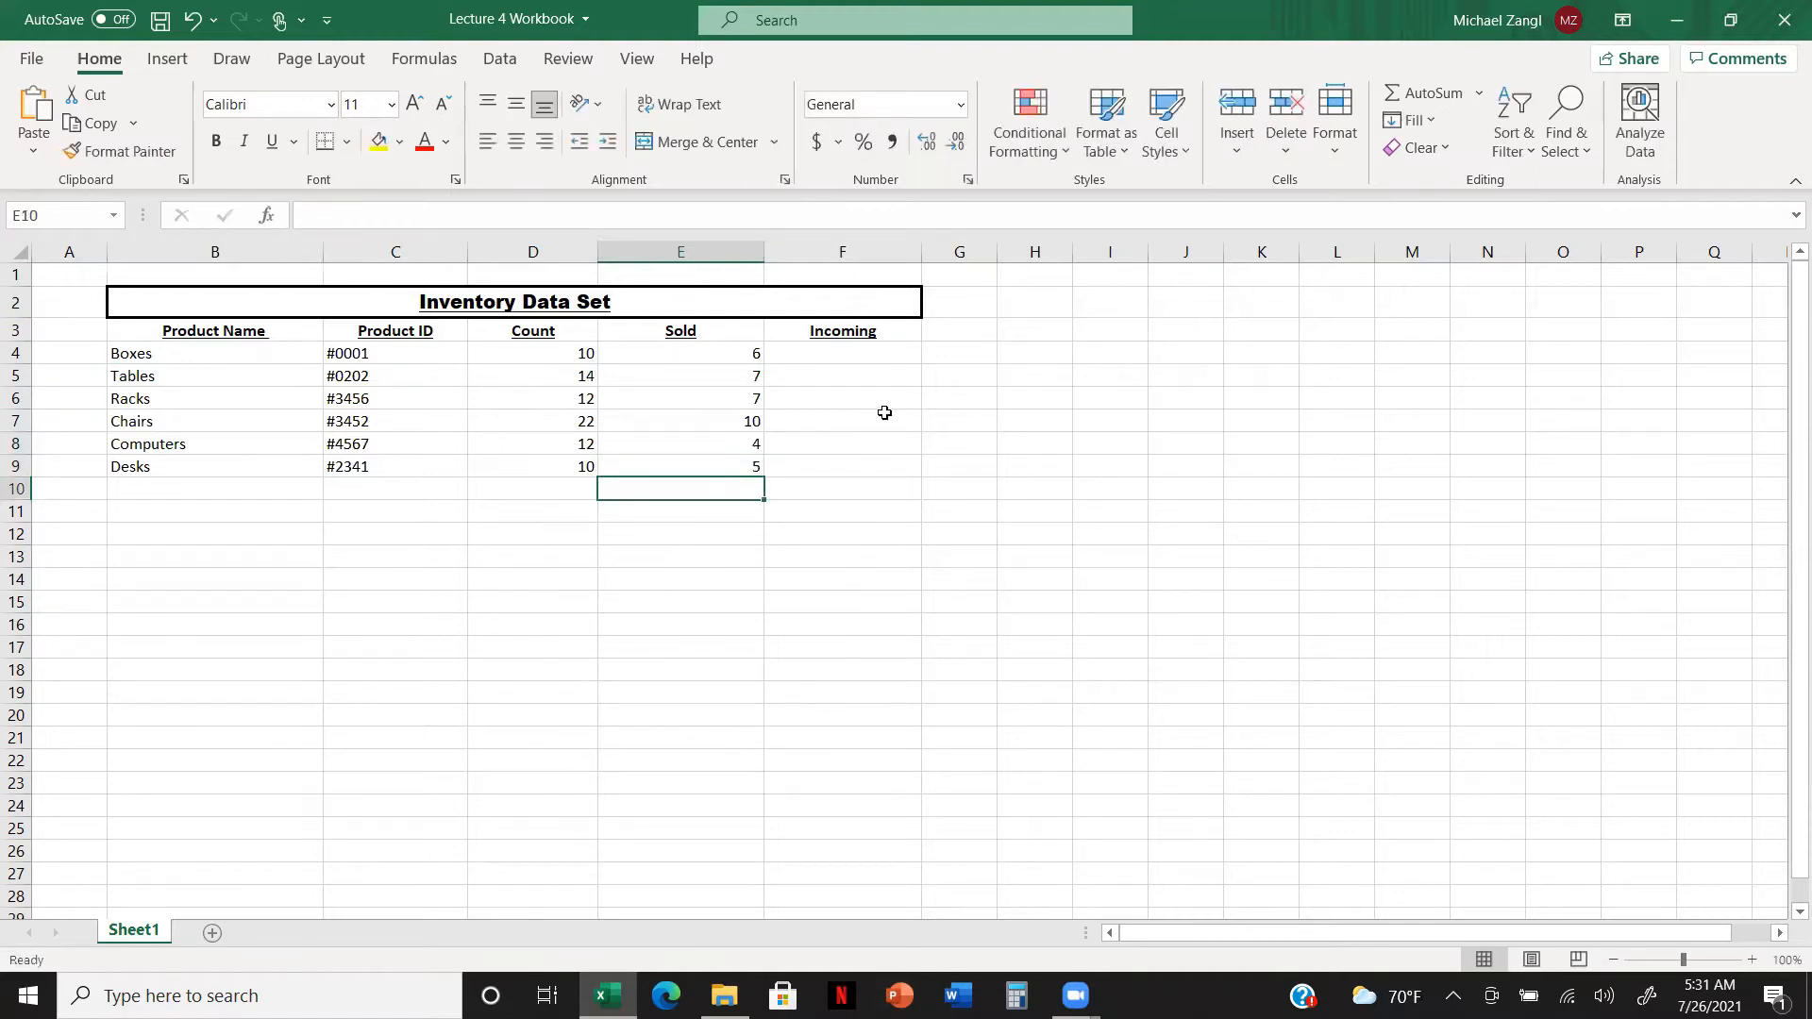
Fill the Incoming column from F4 down with 4, 7, 5, 12, 8 and 5.
{"action": "left_click", "coordinate": [890, 355]}
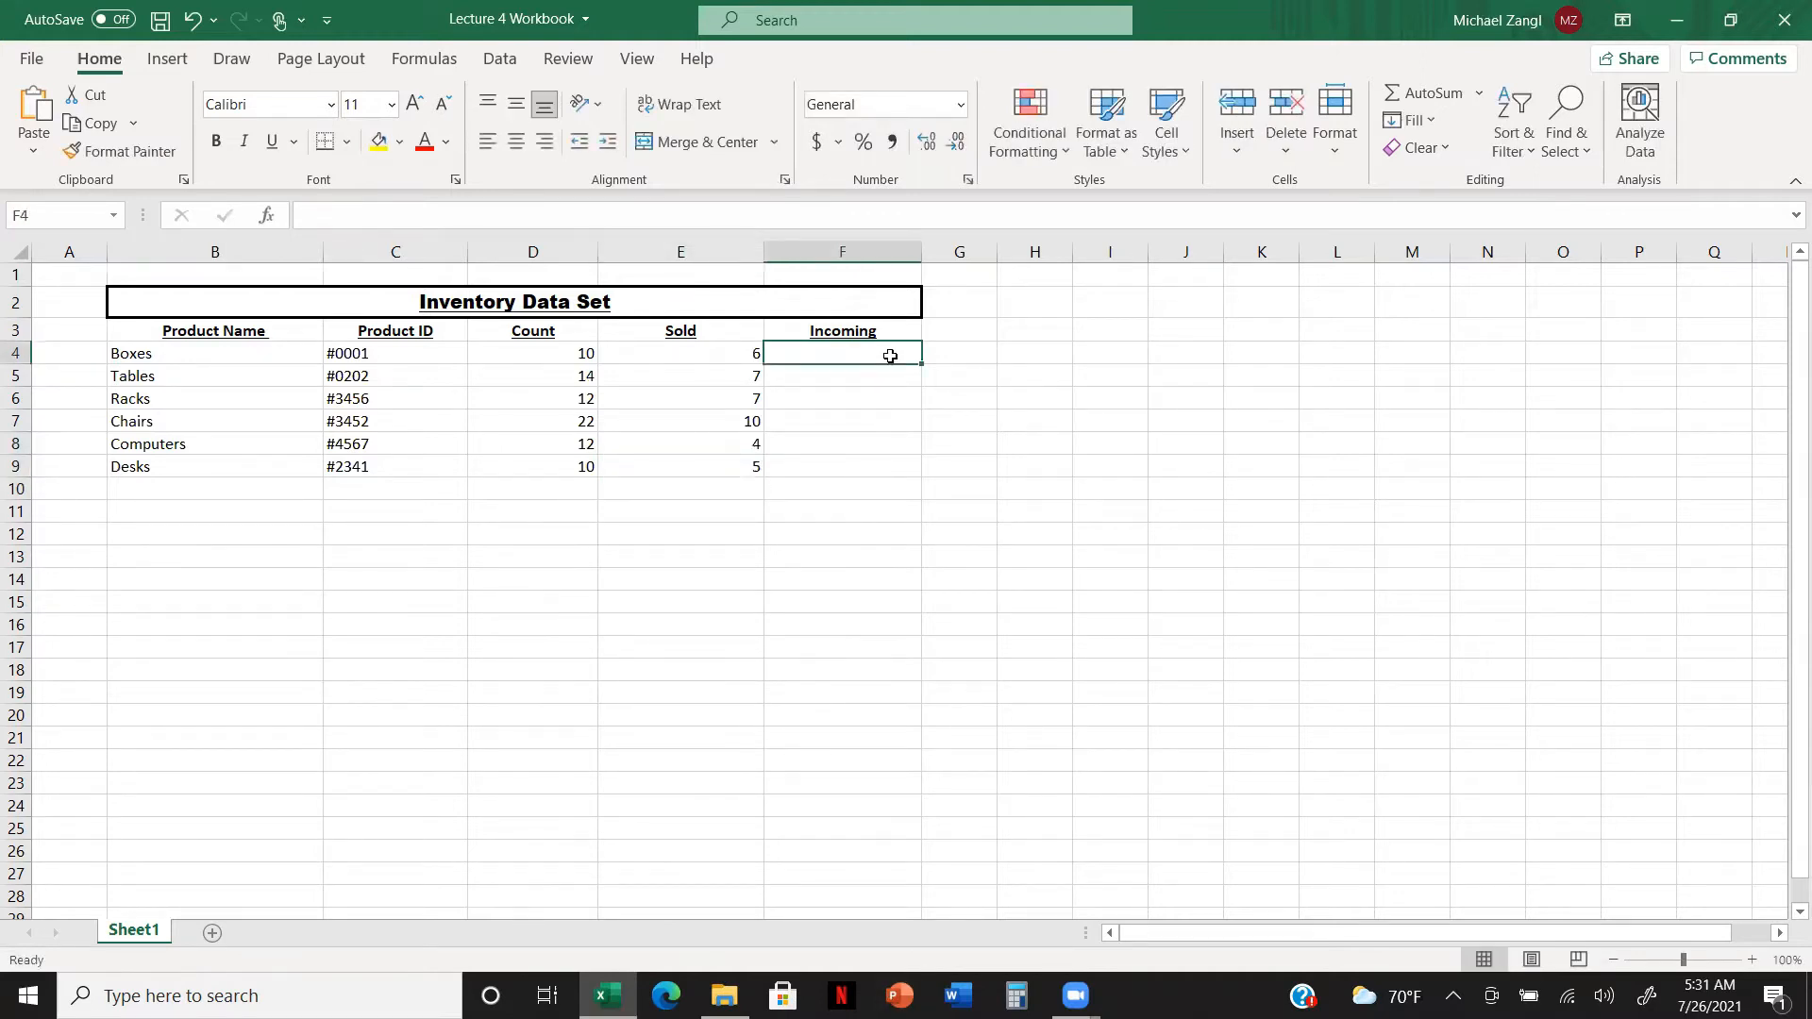
{"action": "type", "text": "4"}
{"action": "key", "text": "Return"}
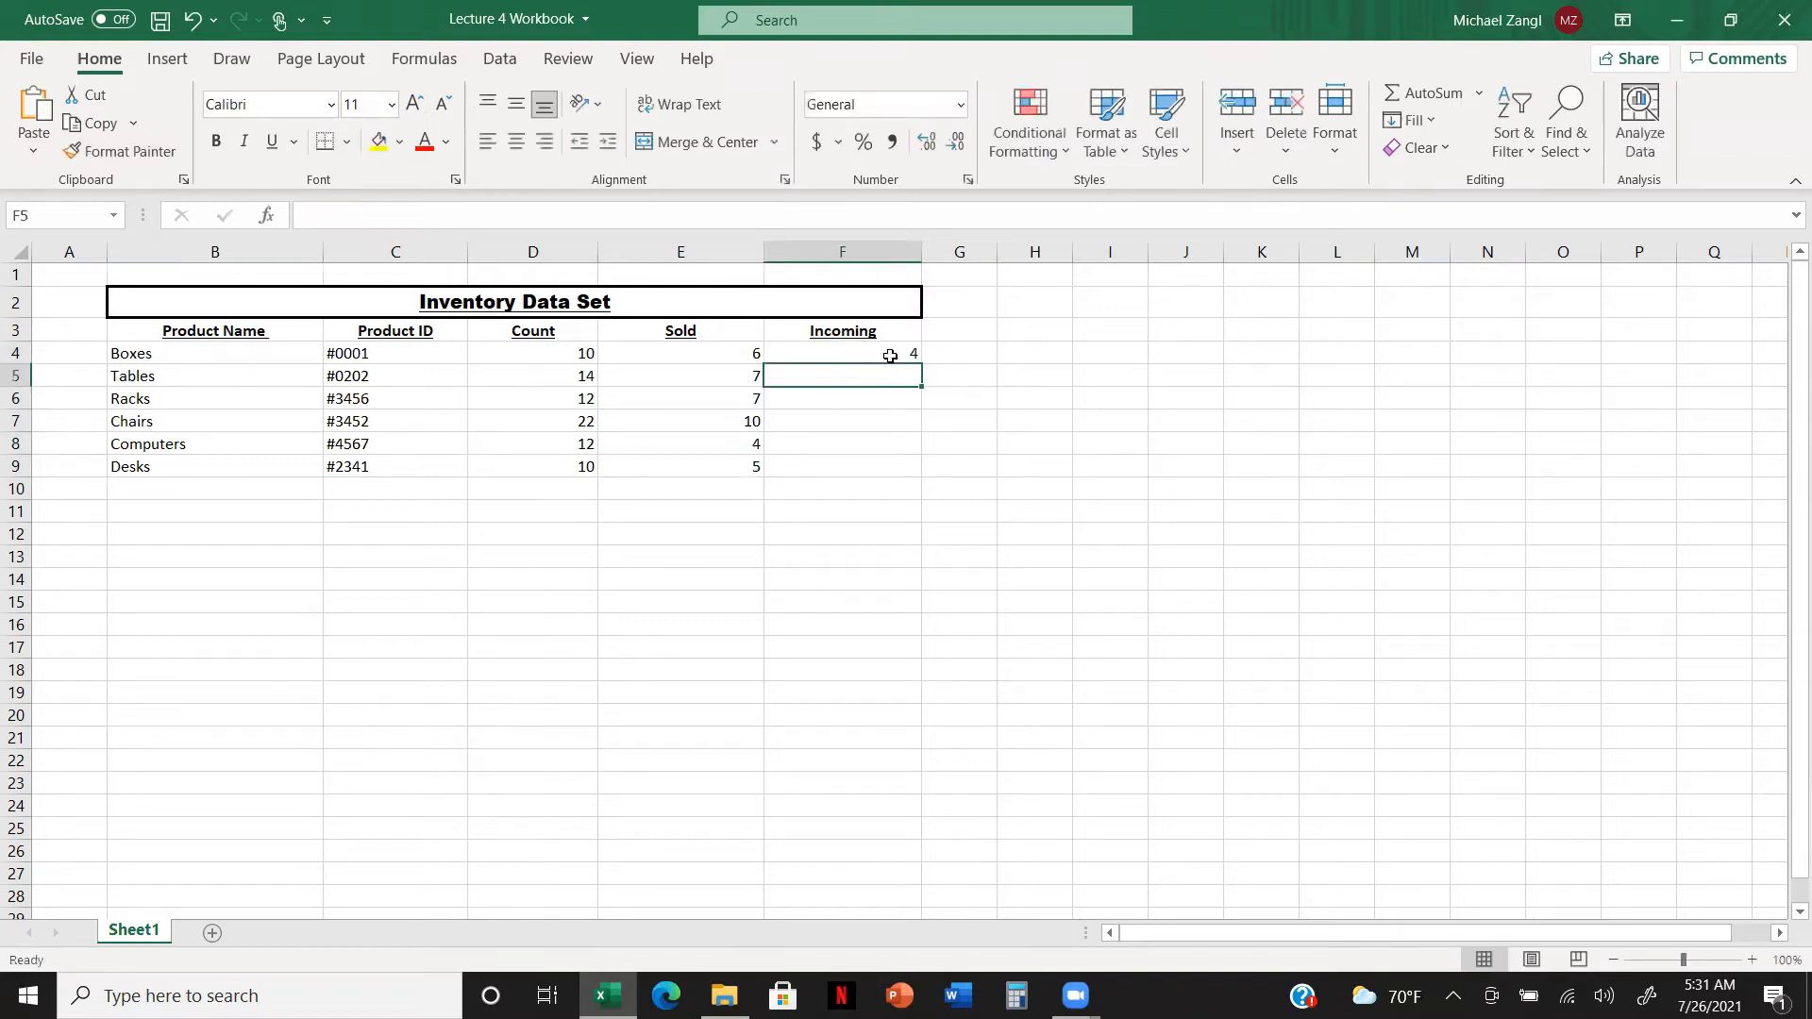
{"action": "type", "text": "7"}
{"action": "key", "text": "Return"}
{"action": "type", "text": "5"}
{"action": "key", "text": "Return"}
{"action": "type", "text": "12"}
{"action": "key", "text": "Return"}
{"action": "type", "text": "8"}
{"action": "key", "text": "Return"}
{"action": "type", "text": "5"}
{"action": "key", "text": "Return"}
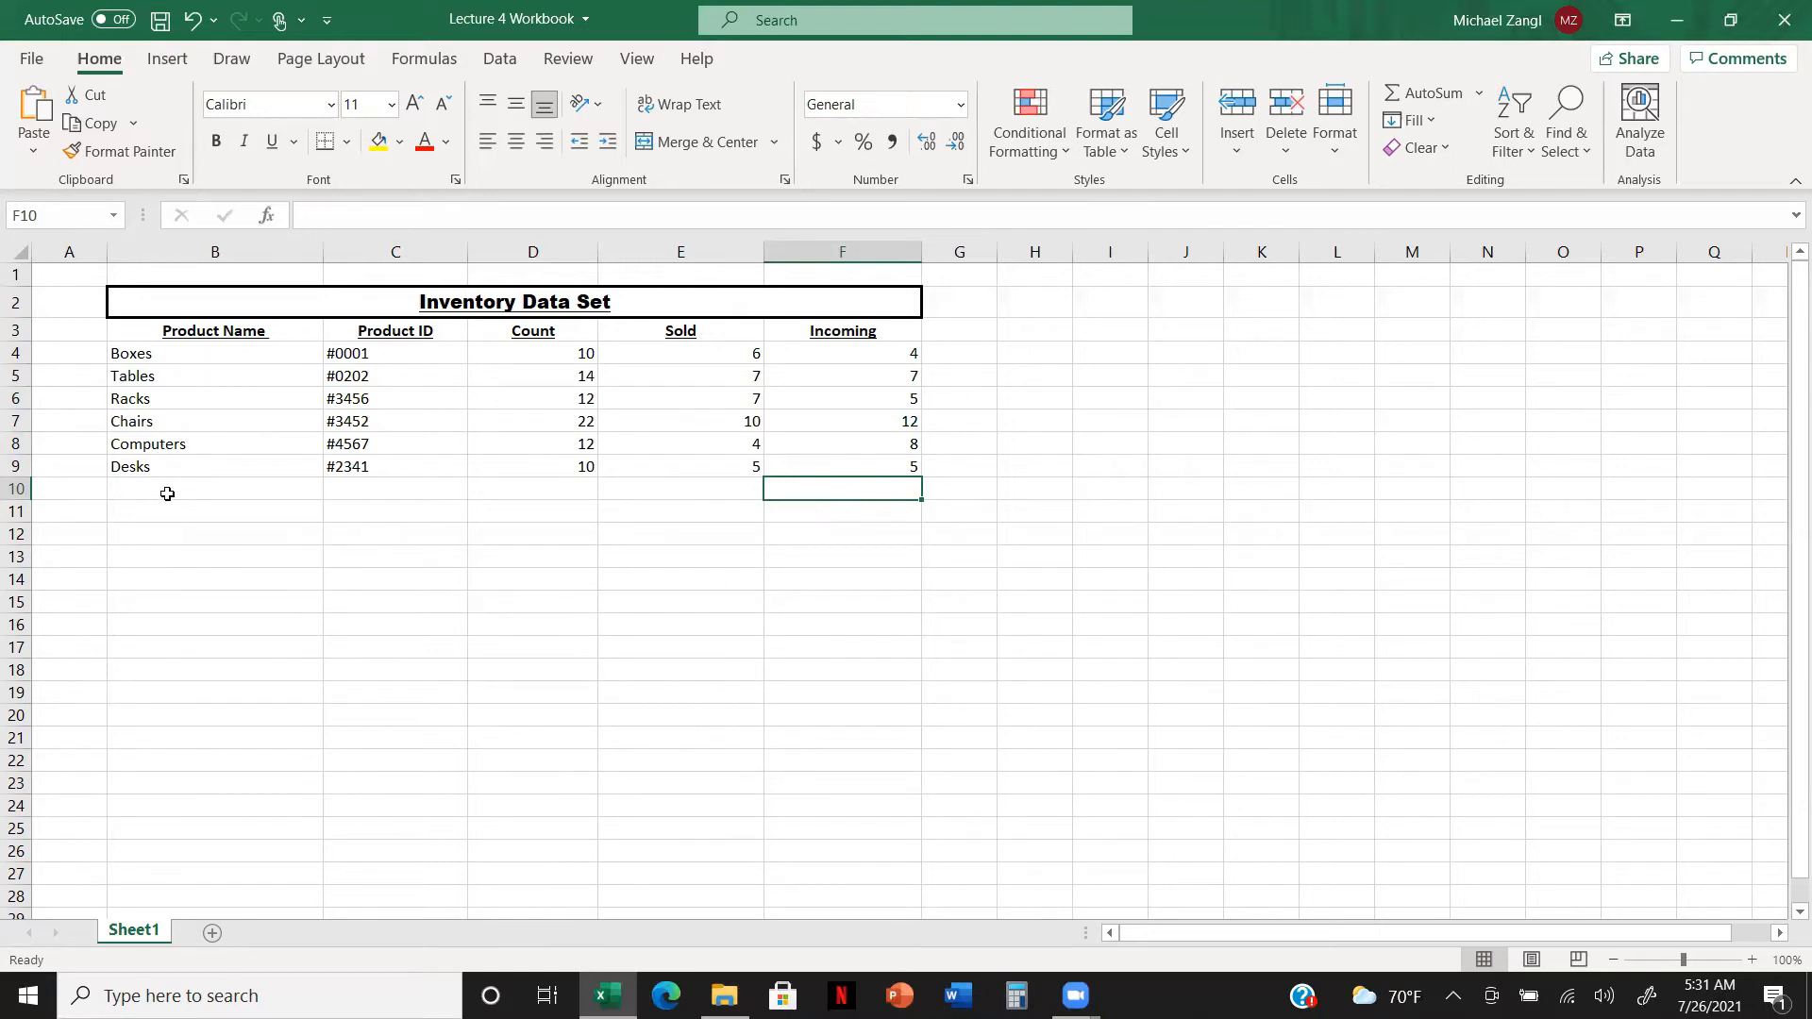
Autofill the Count column down to D12 from the pattern in D7:D9.
{"action": "left_click", "coordinate": [531, 422]}
{"action": "key", "text": "shift+Down"}
{"action": "key", "text": "shift+Down"}
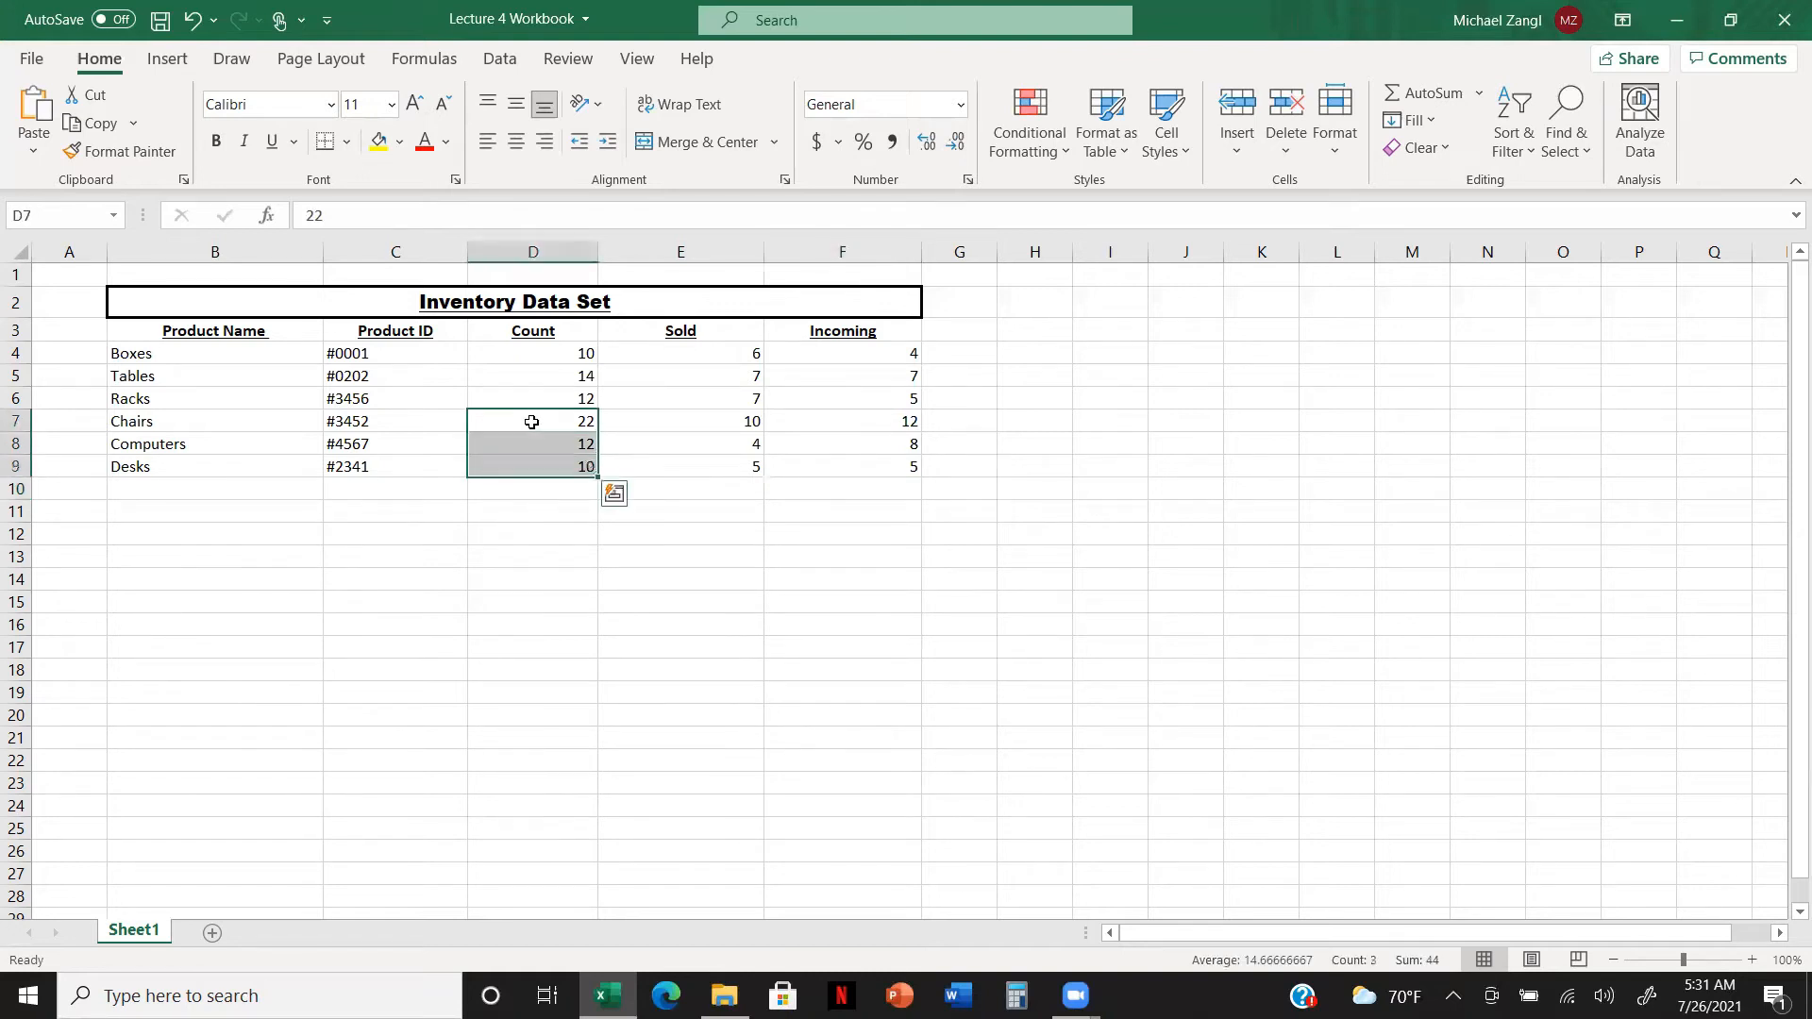
{"action": "left_click_drag", "start_coordinate": [594, 478], "coordinate": [595, 544]}
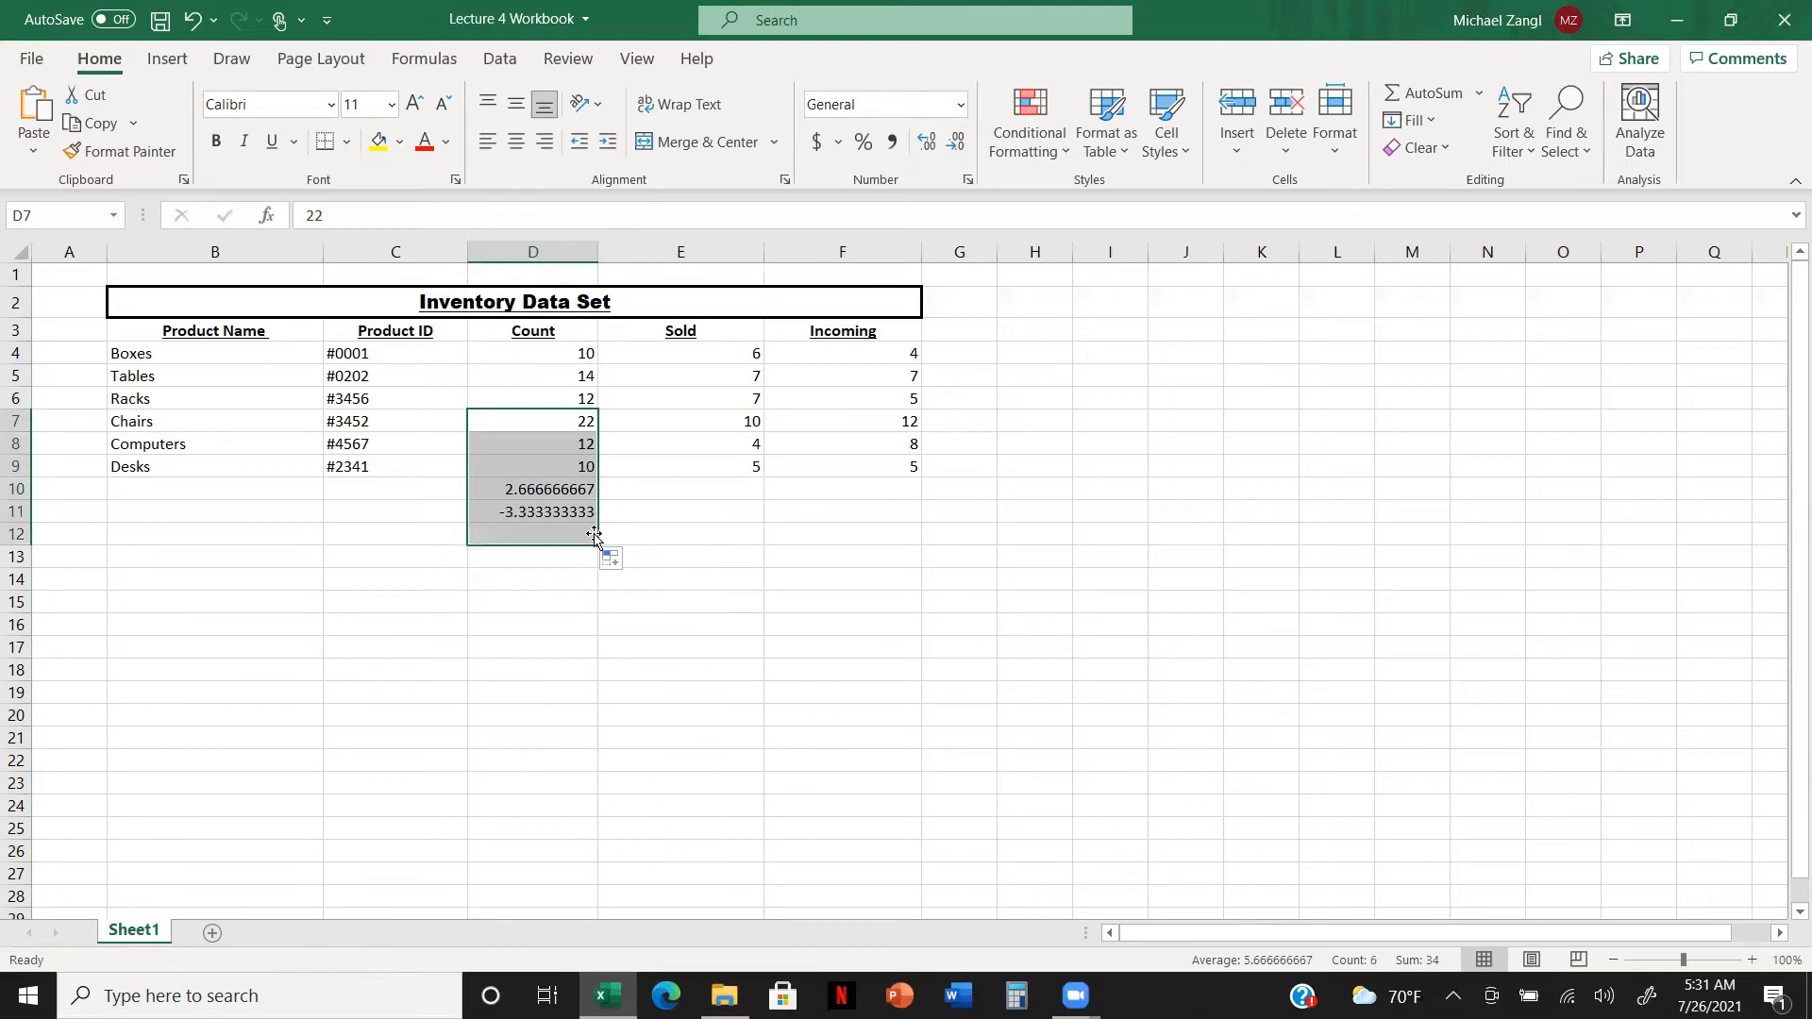
Clear the contents of the autofilled cells D10:D12 below the Count values.
{"action": "left_click", "coordinate": [556, 487]}
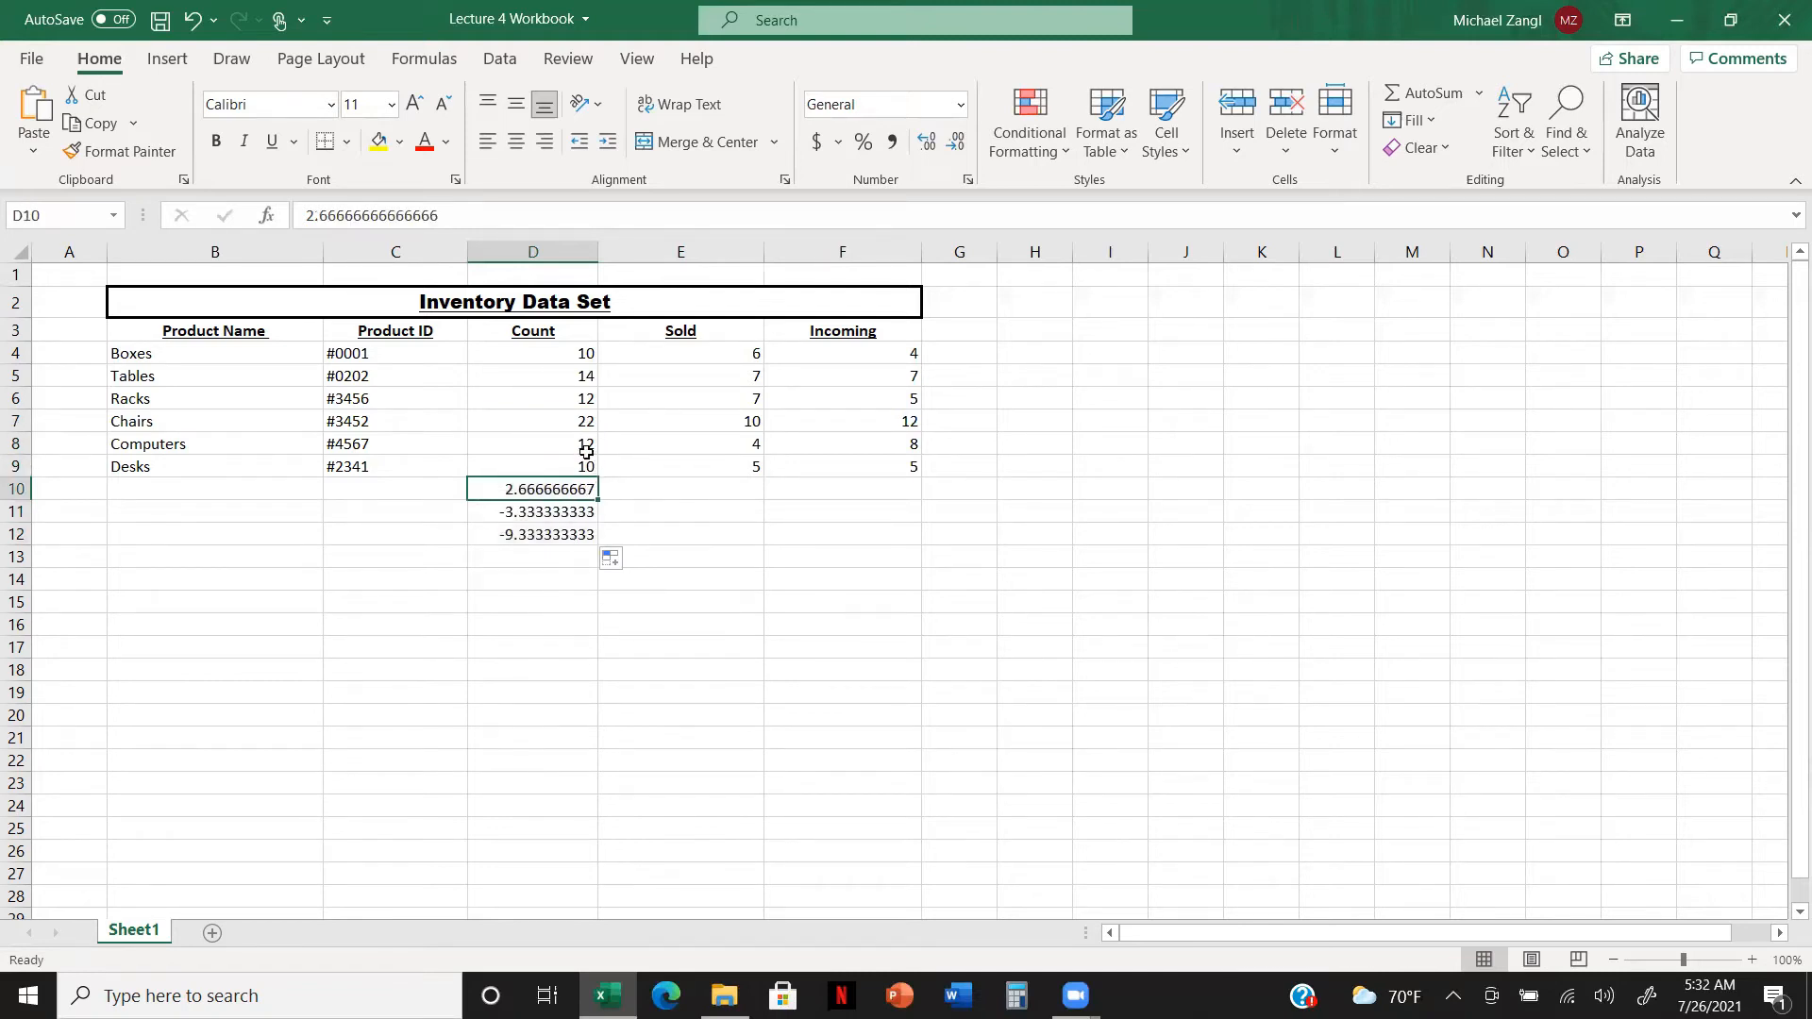
{"action": "key", "text": "shift+Down"}
{"action": "key", "text": "shift+Down"}
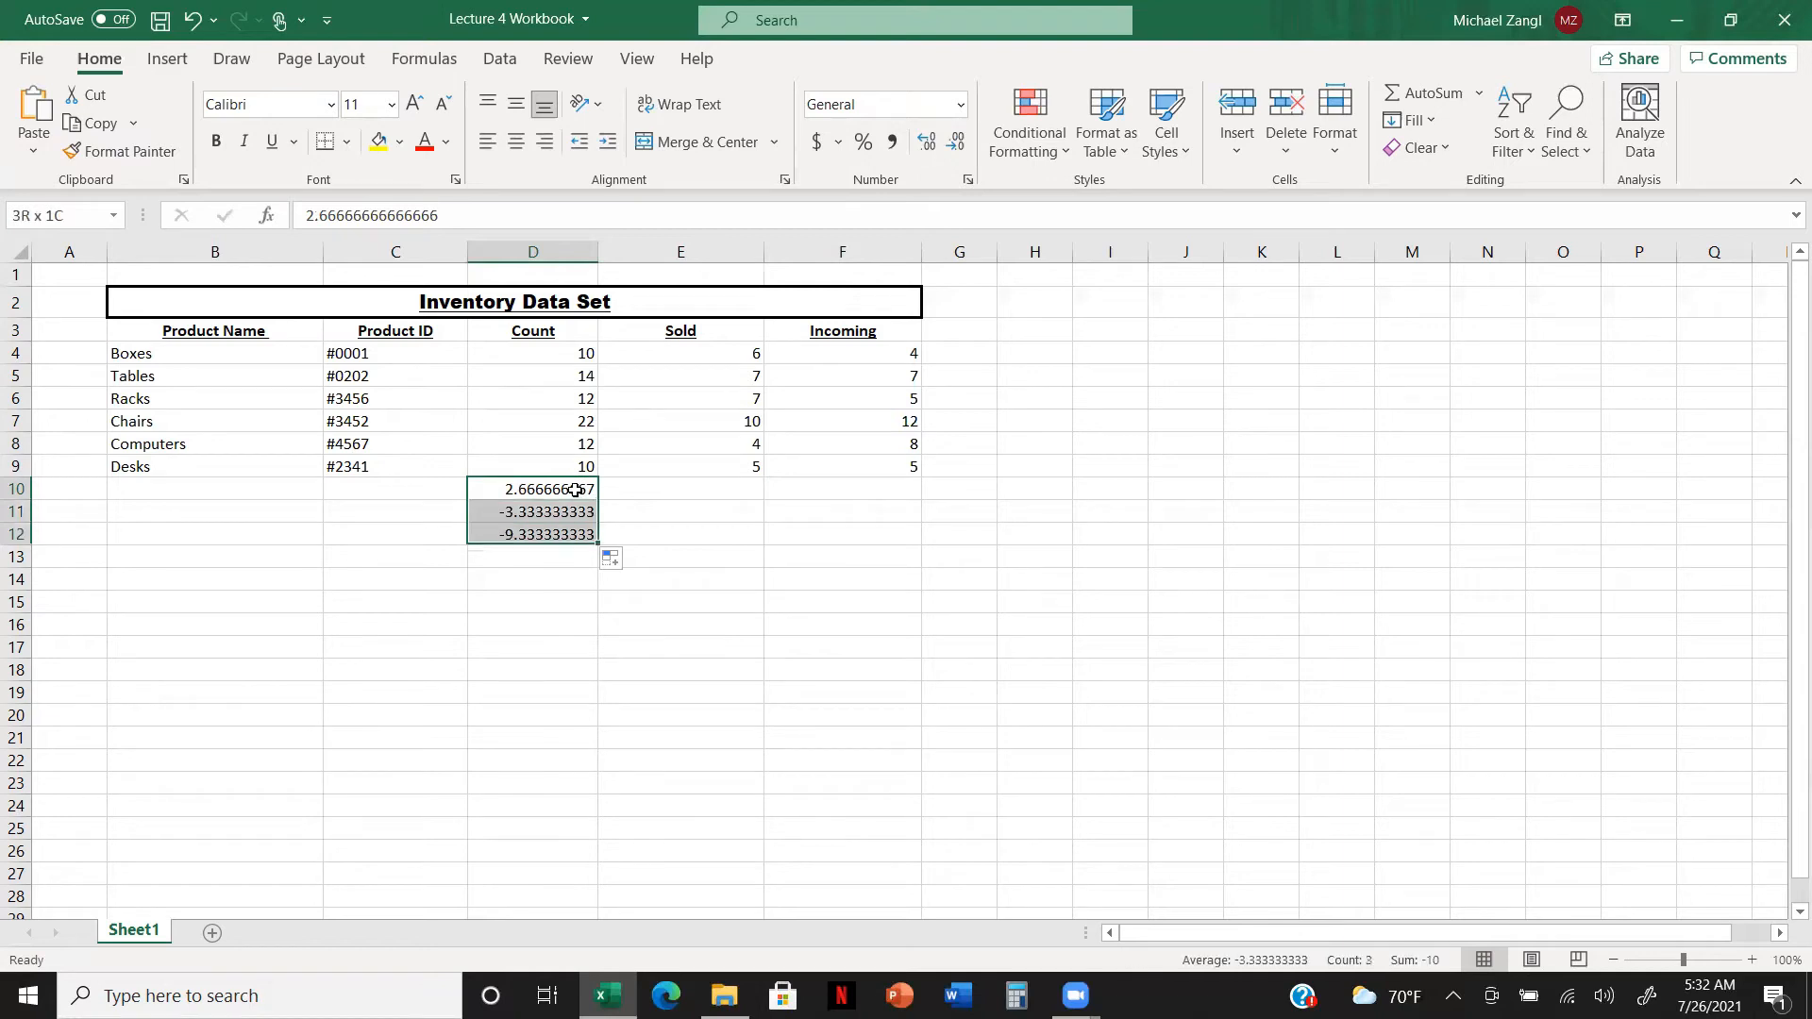
{"action": "right_click", "coordinate": [575, 490]}
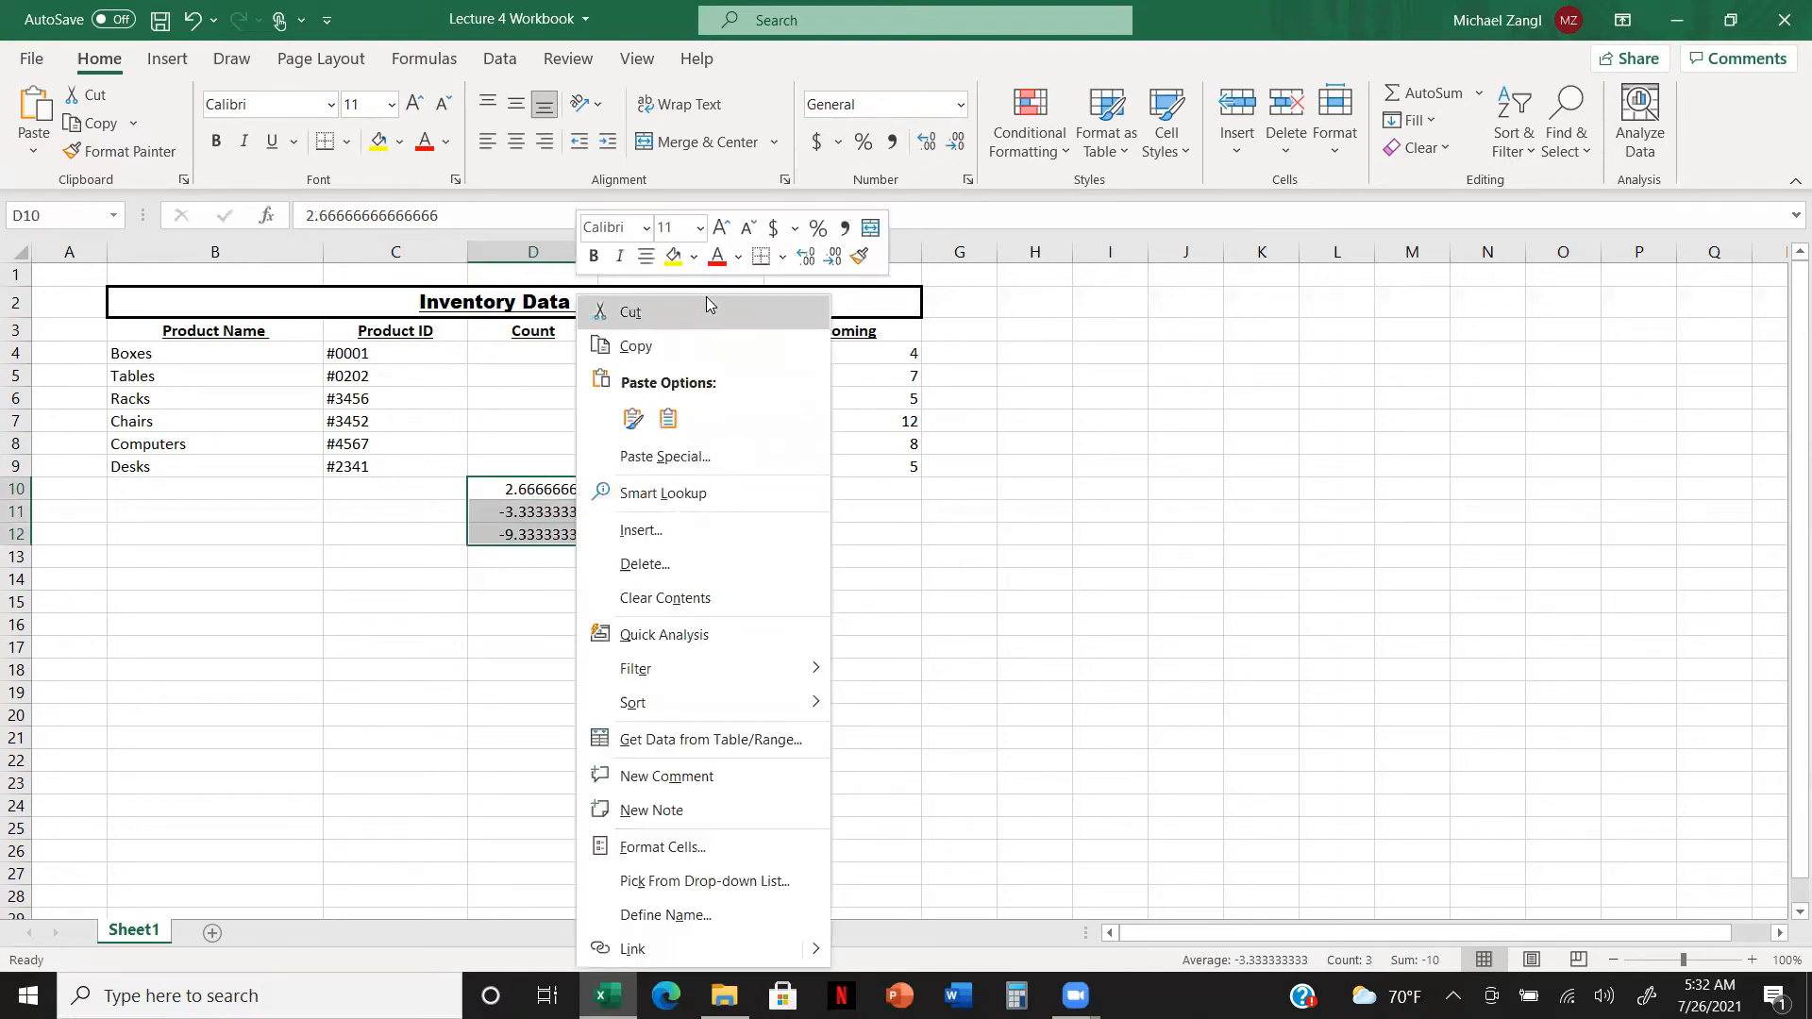
{"action": "left_click", "coordinate": [706, 564]}
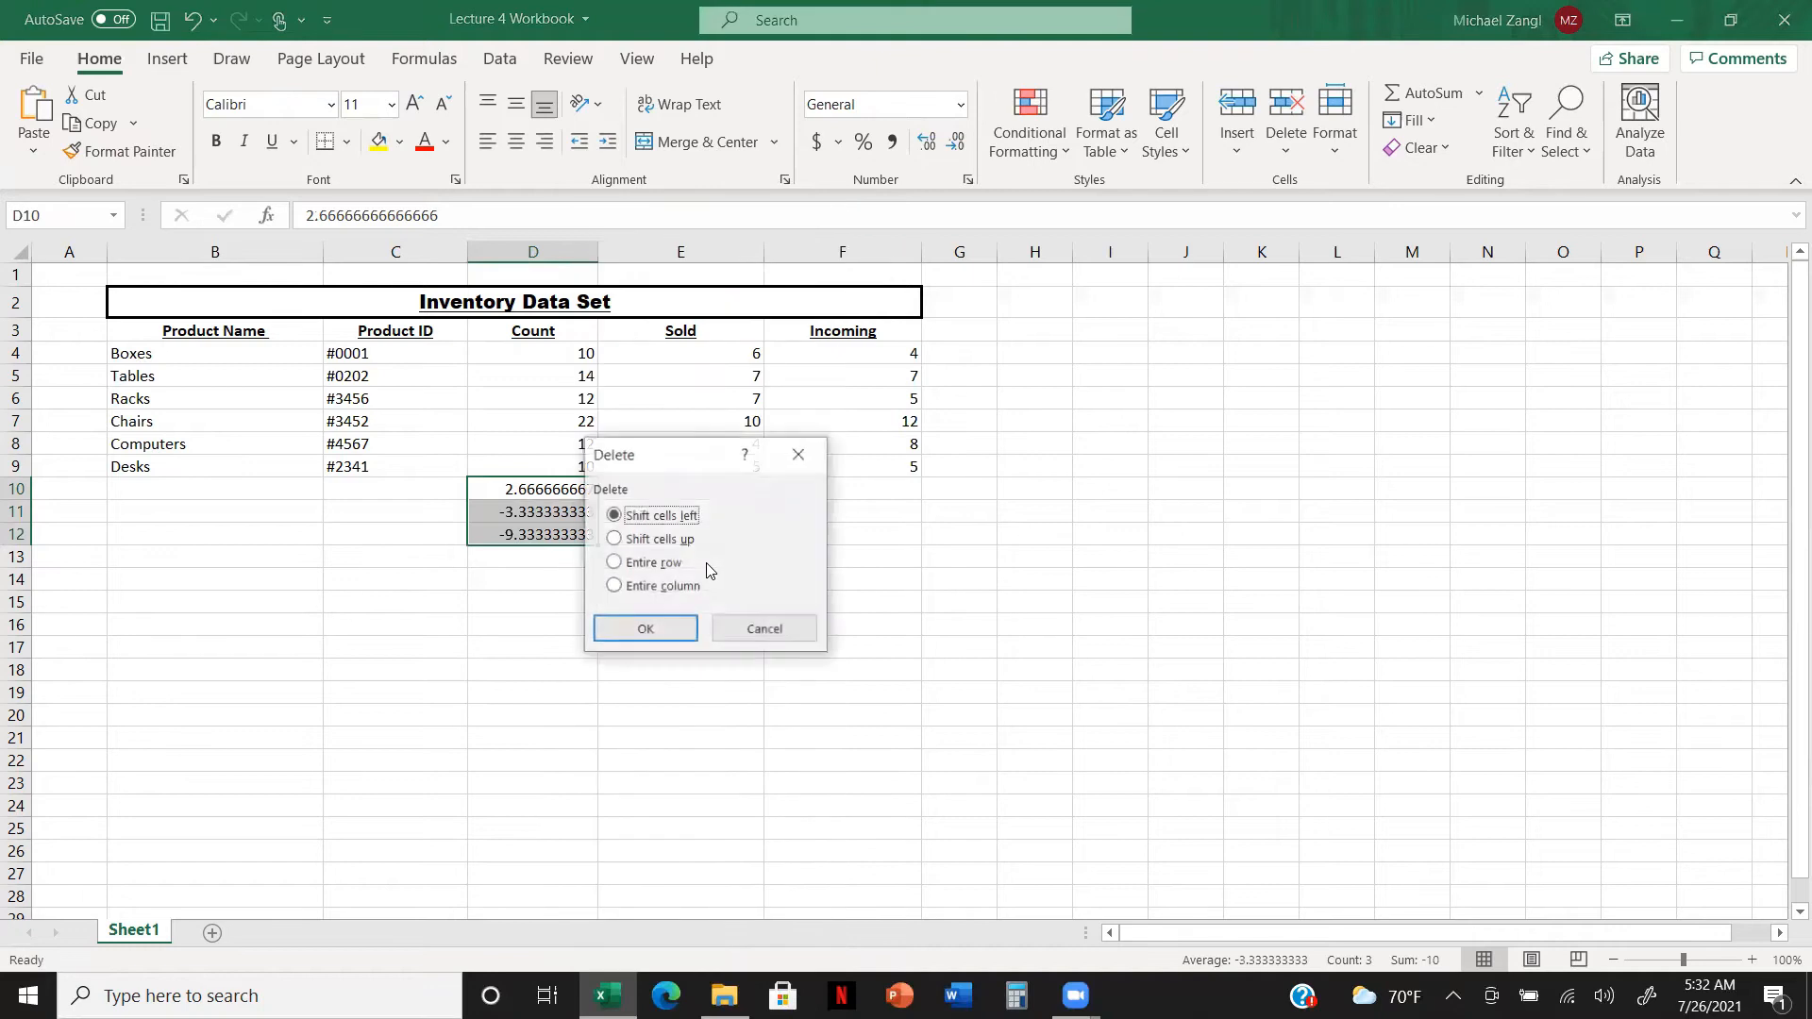
{"action": "left_click", "coordinate": [764, 627]}
{"action": "right_click", "coordinate": [570, 493]}
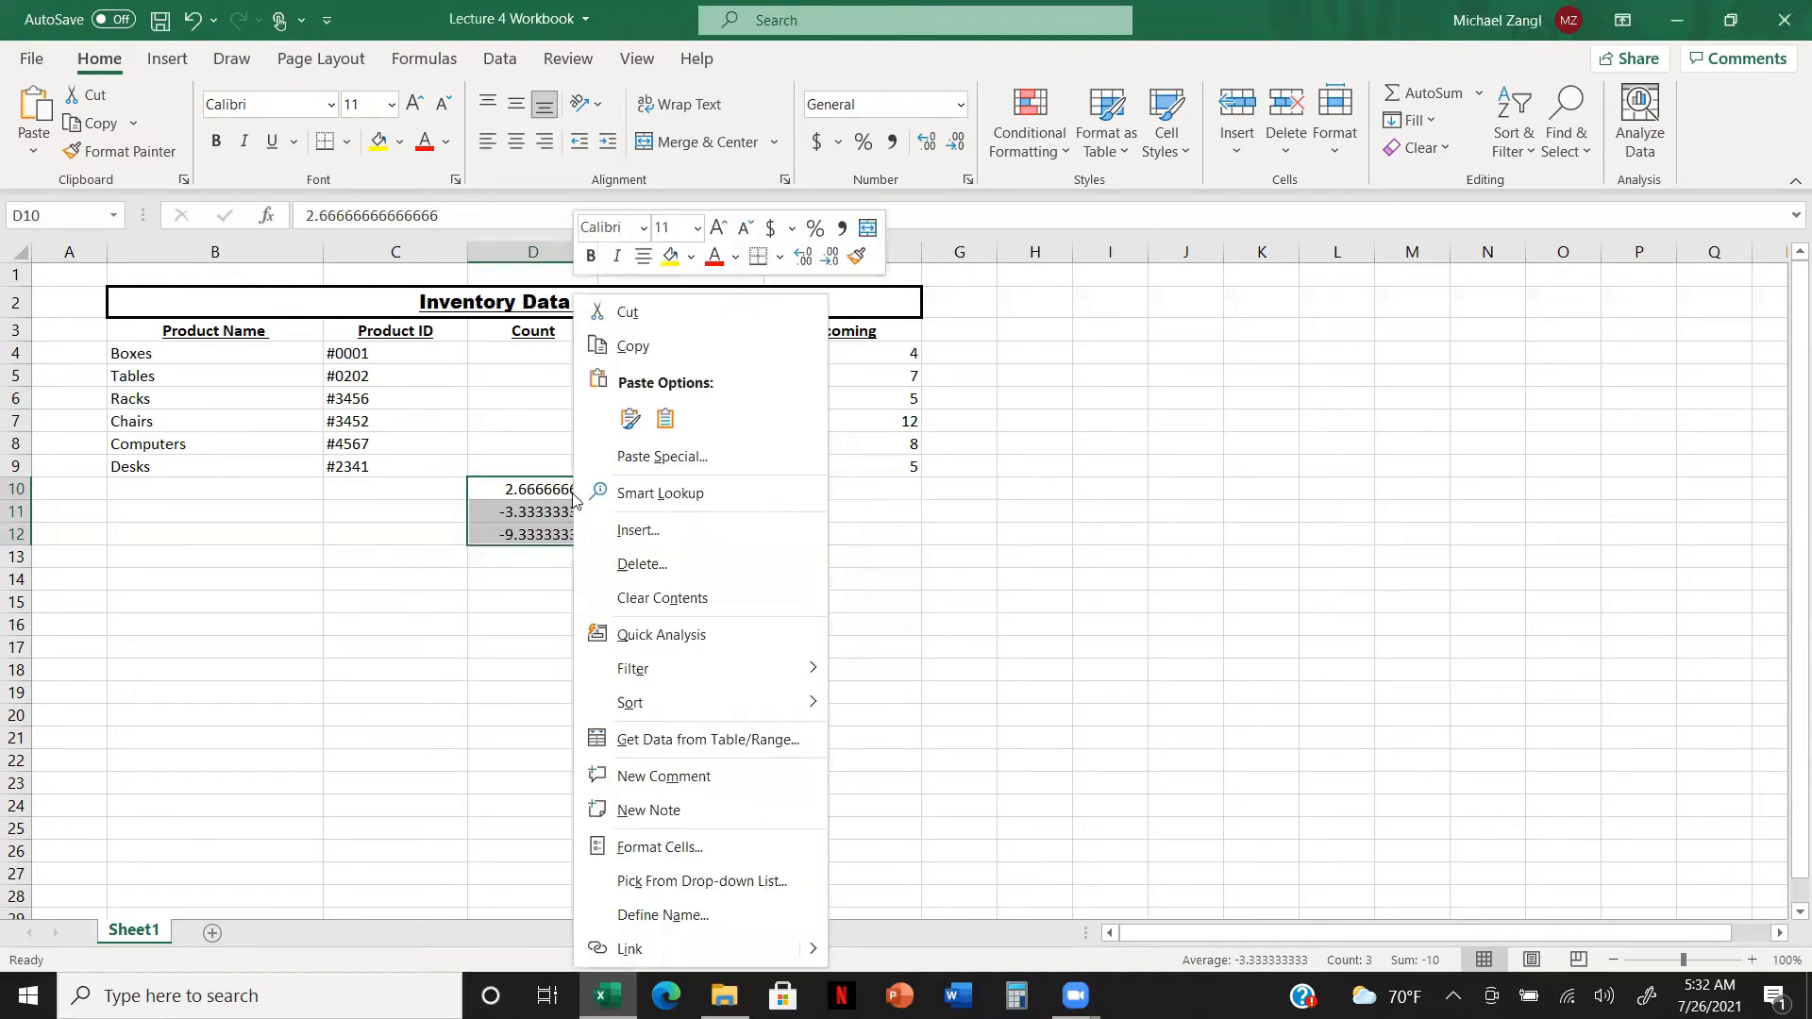
{"action": "left_click", "coordinate": [705, 591]}
{"action": "left_click", "coordinate": [661, 510]}
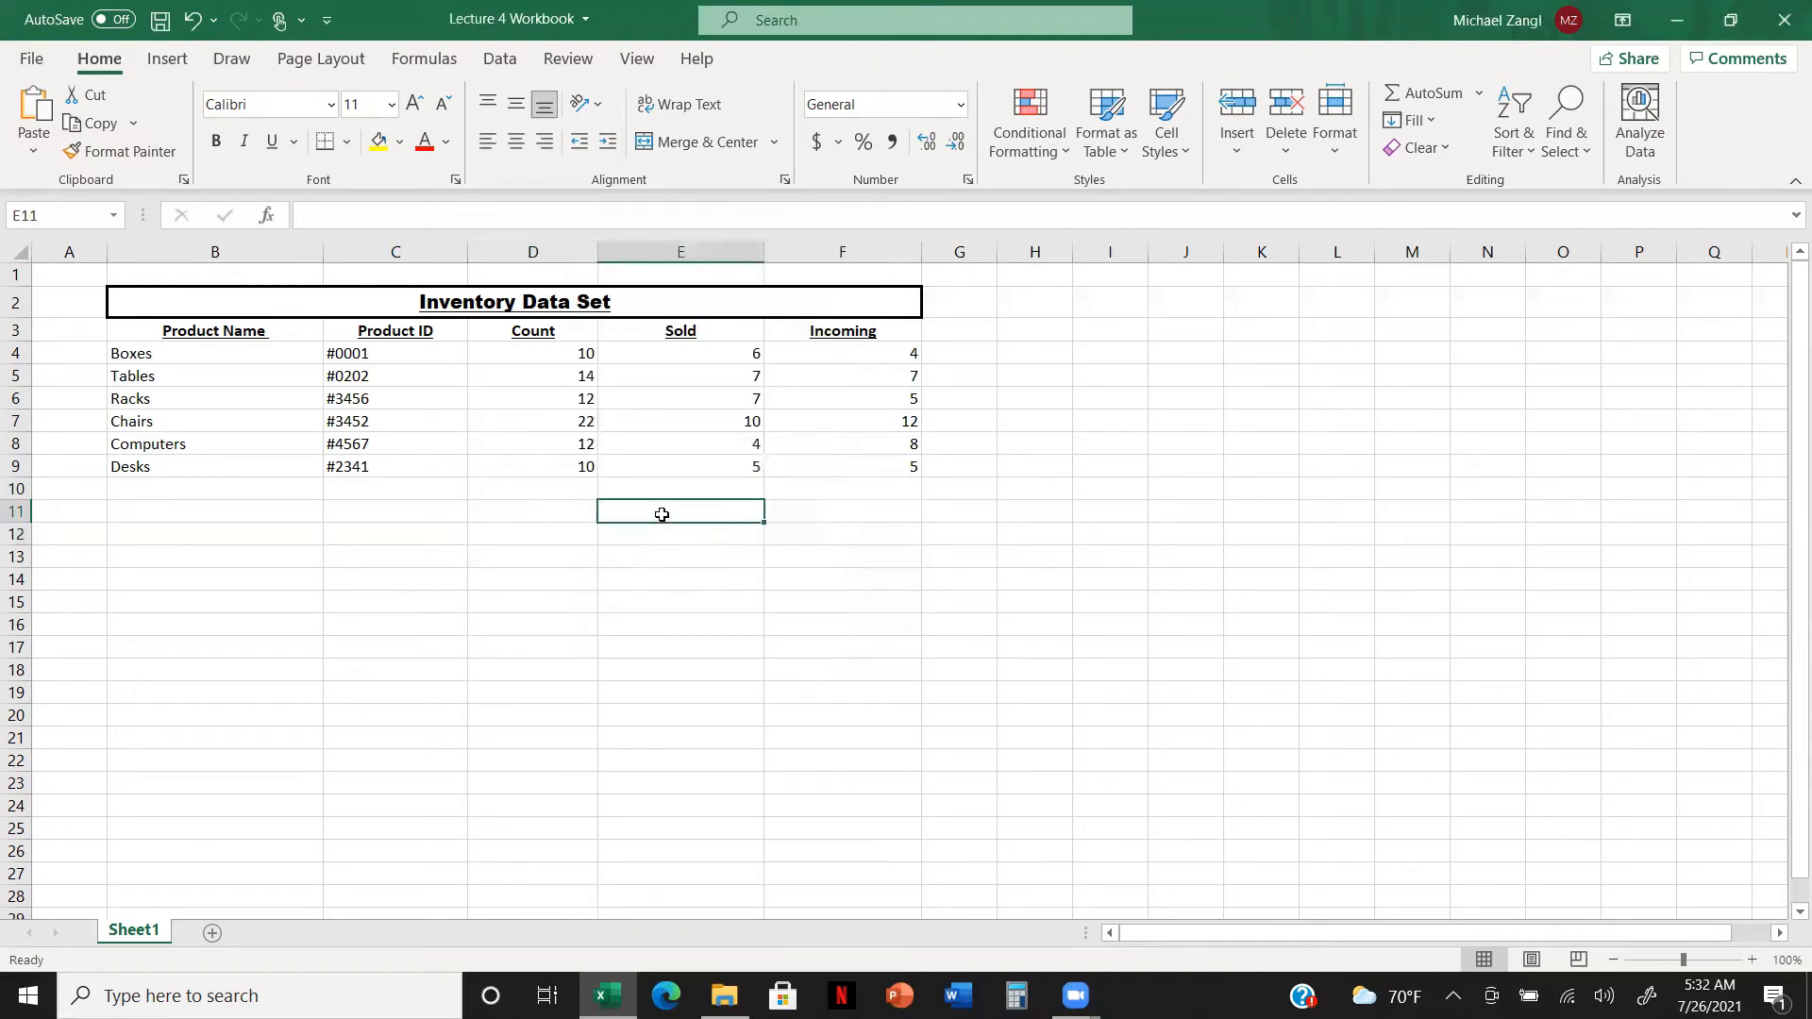
Apply the General number format to all cells of the sheet.
{"action": "left_click", "coordinate": [18, 251]}
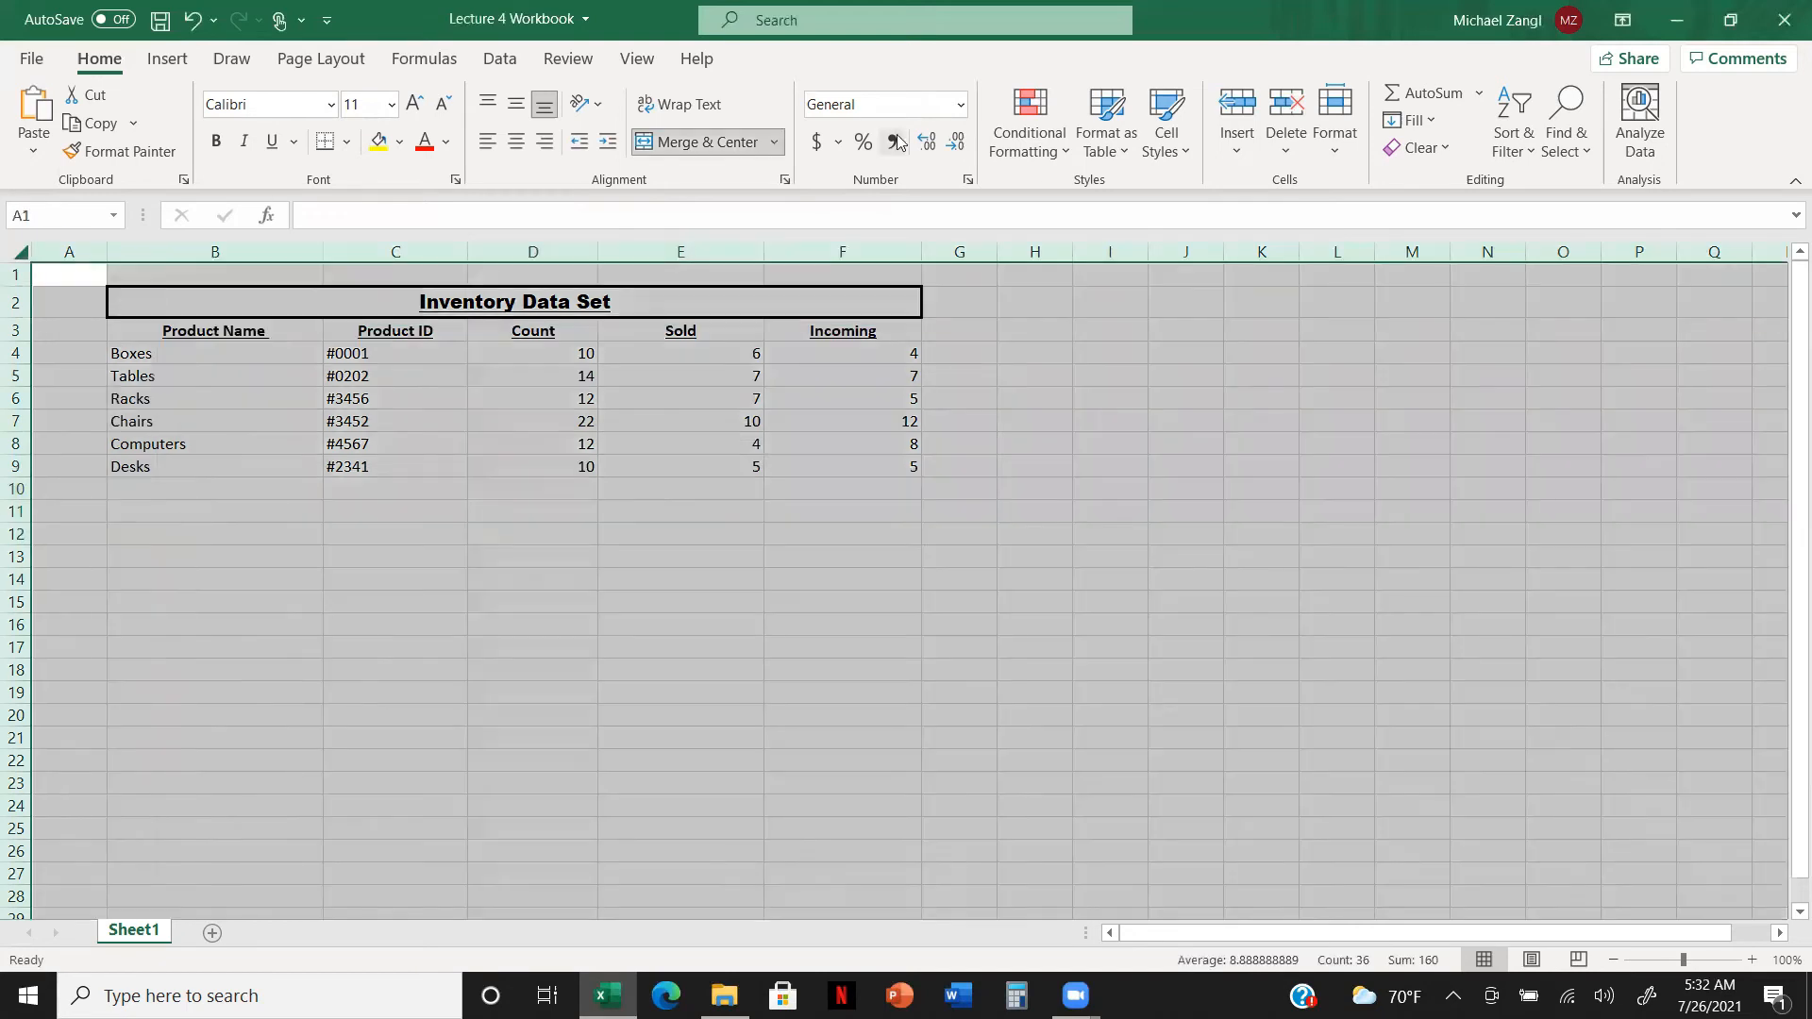
{"action": "left_click", "coordinate": [960, 104]}
{"action": "left_click", "coordinate": [941, 151]}
{"action": "left_click", "coordinate": [657, 578]}
Autofill the Desks count in D9 down into D10.
{"action": "left_click", "coordinate": [587, 429]}
{"action": "left_click", "coordinate": [575, 465]}
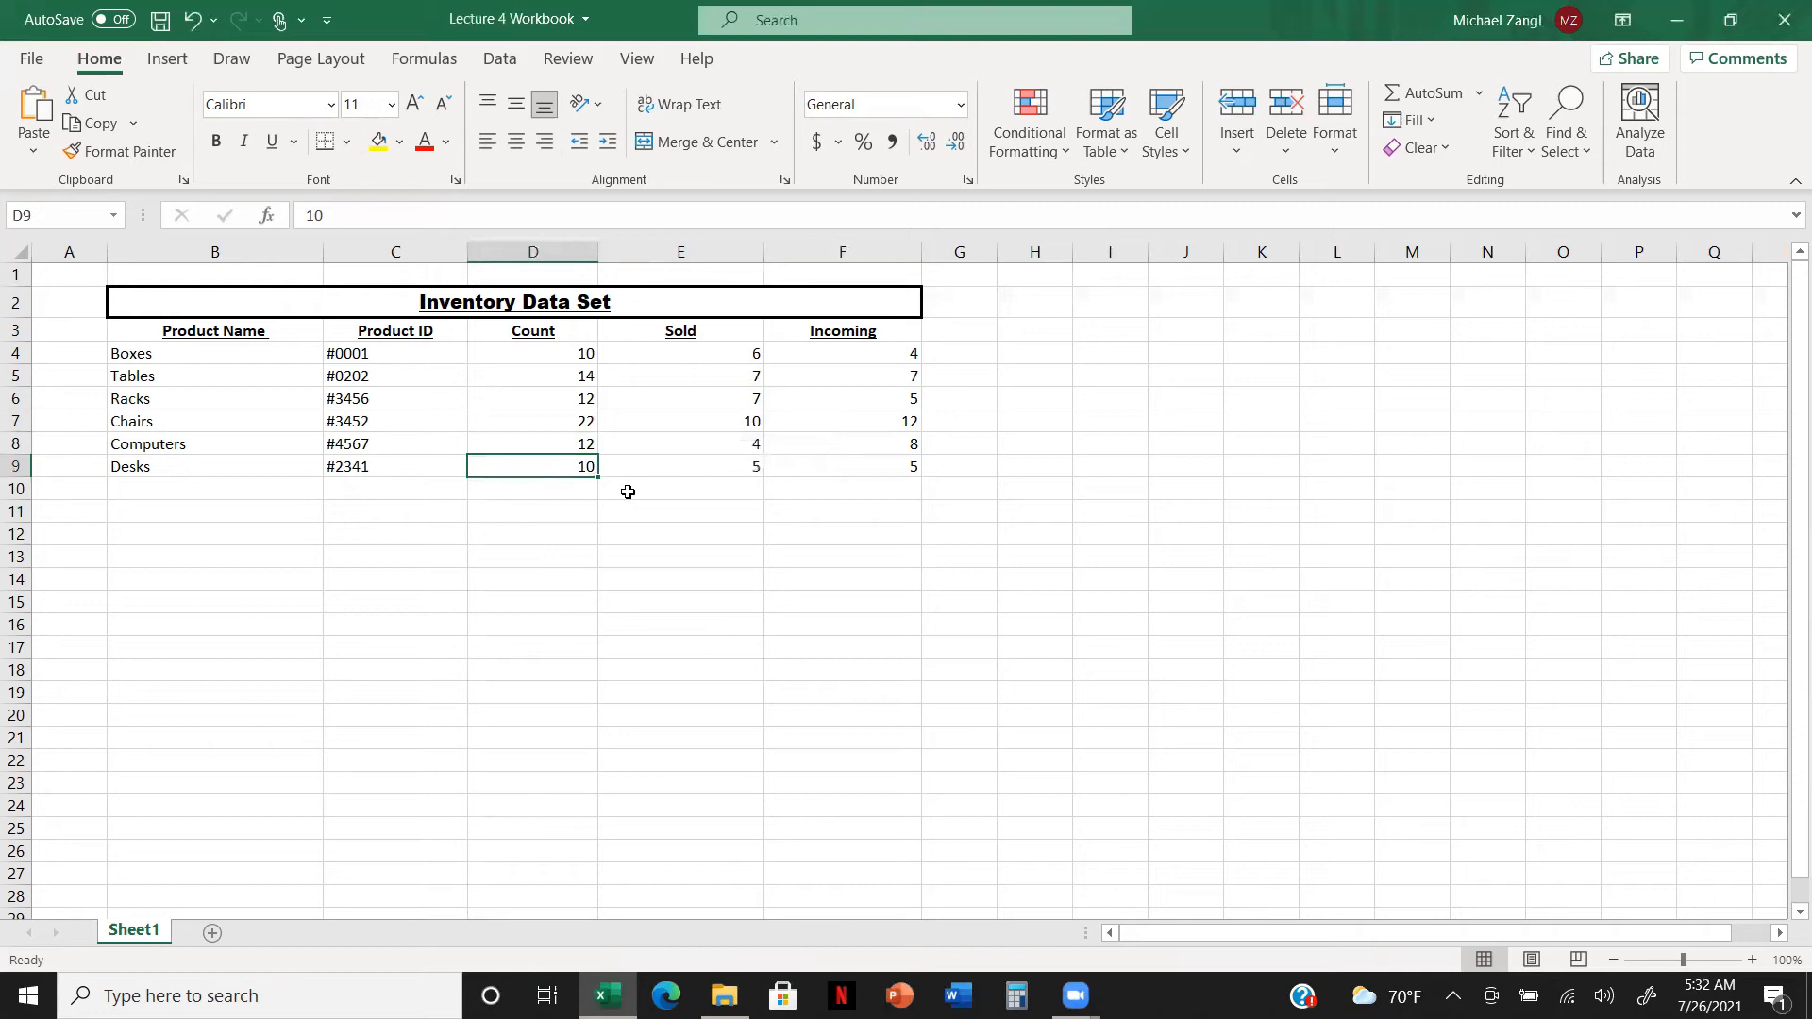
{"action": "left_click_drag", "start_coordinate": [596, 478], "coordinate": [592, 491]}
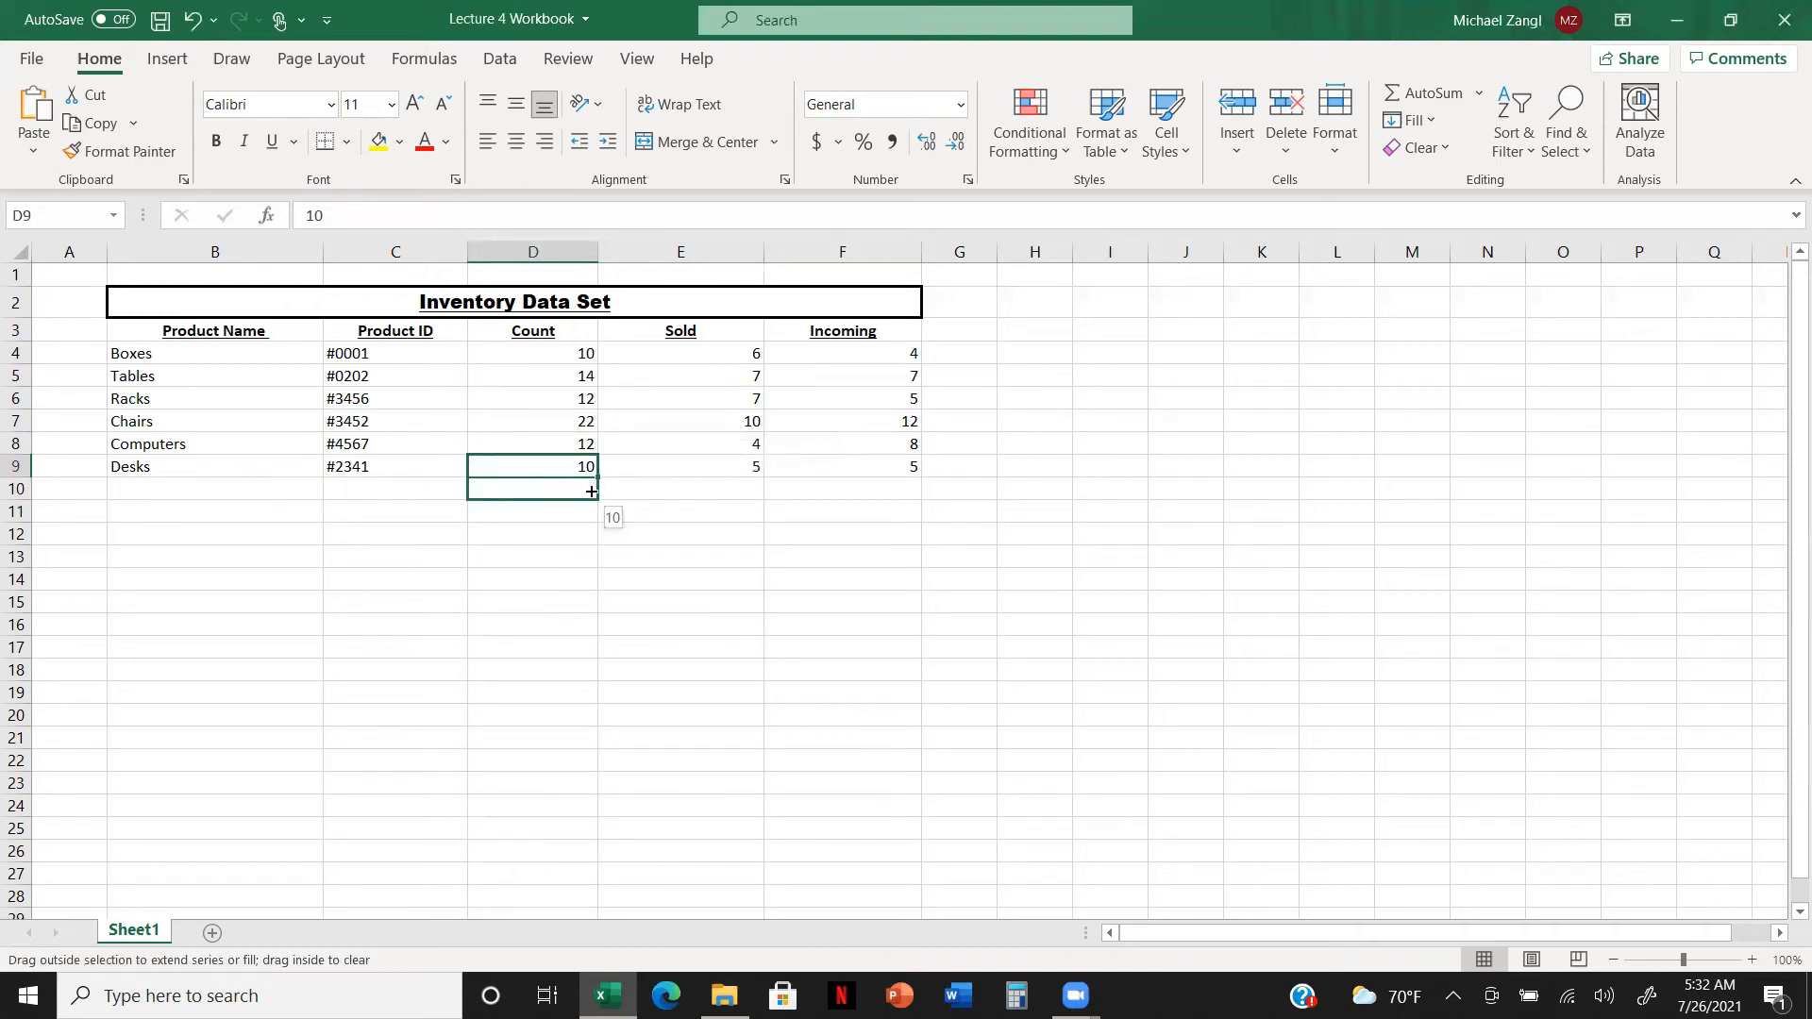
{"action": "left_click_drag", "start_coordinate": [592, 491], "coordinate": [592, 492]}
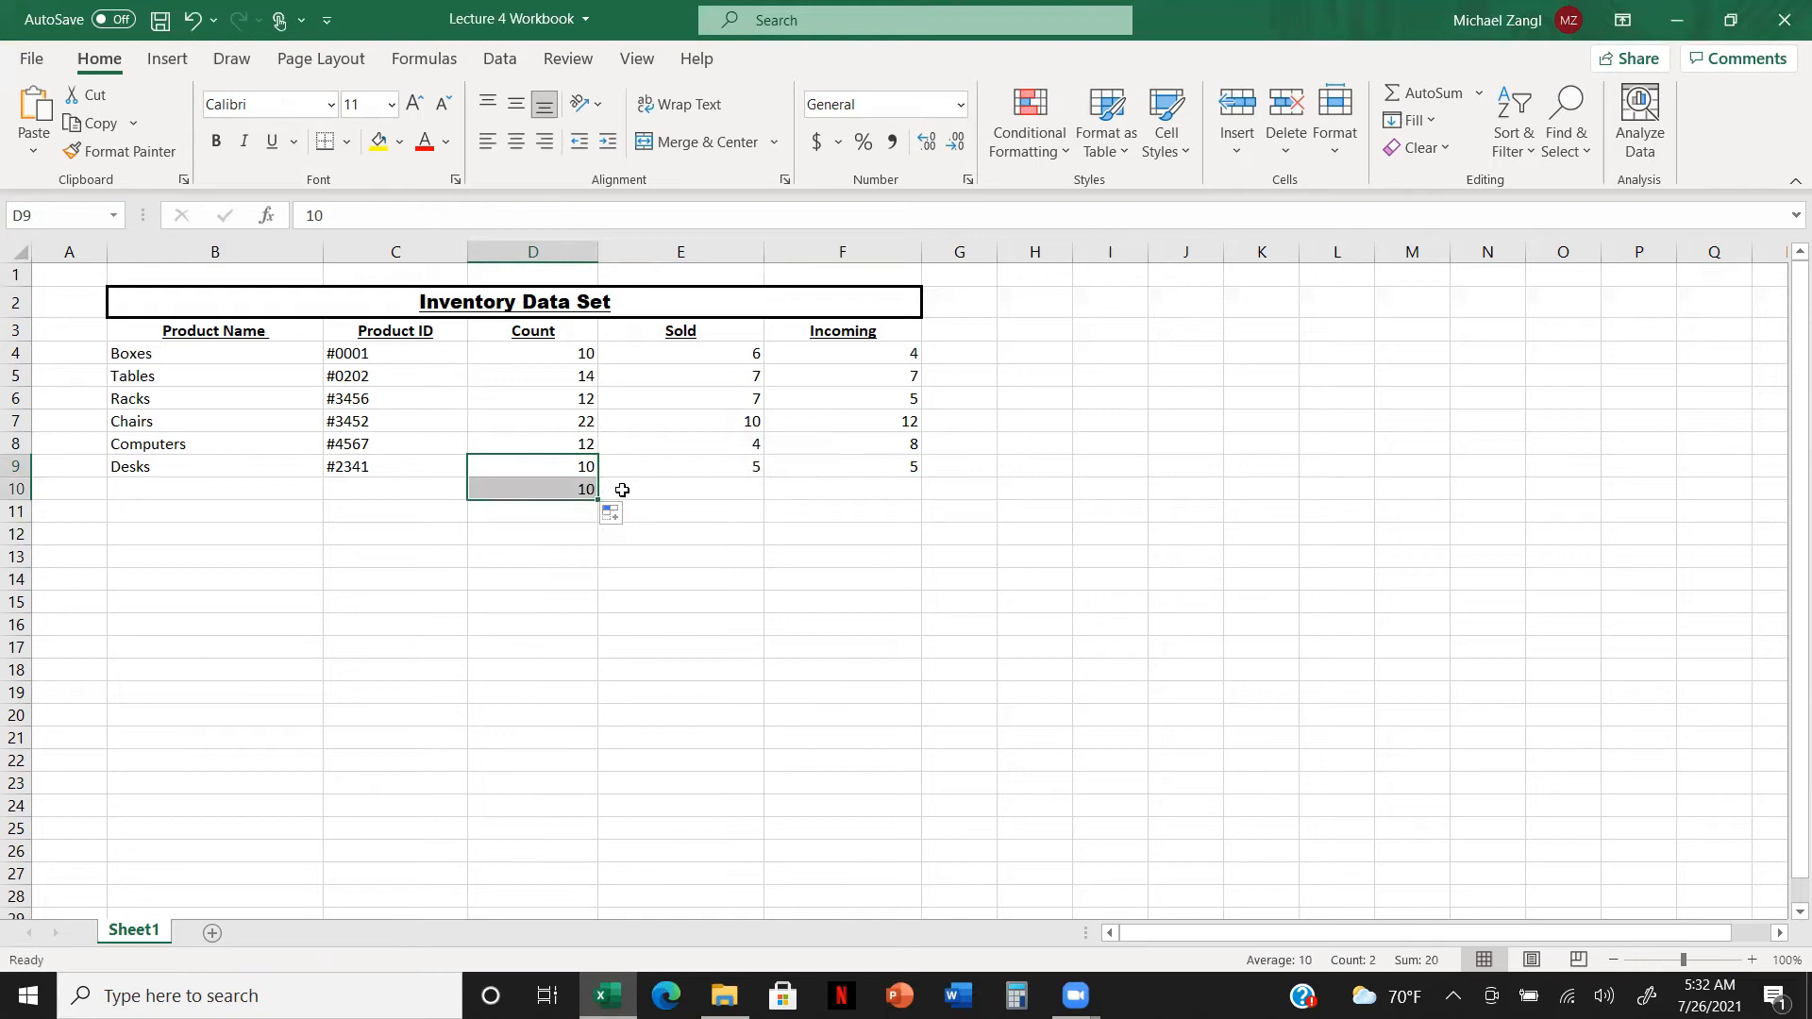
{"action": "left_click", "coordinate": [581, 419]}
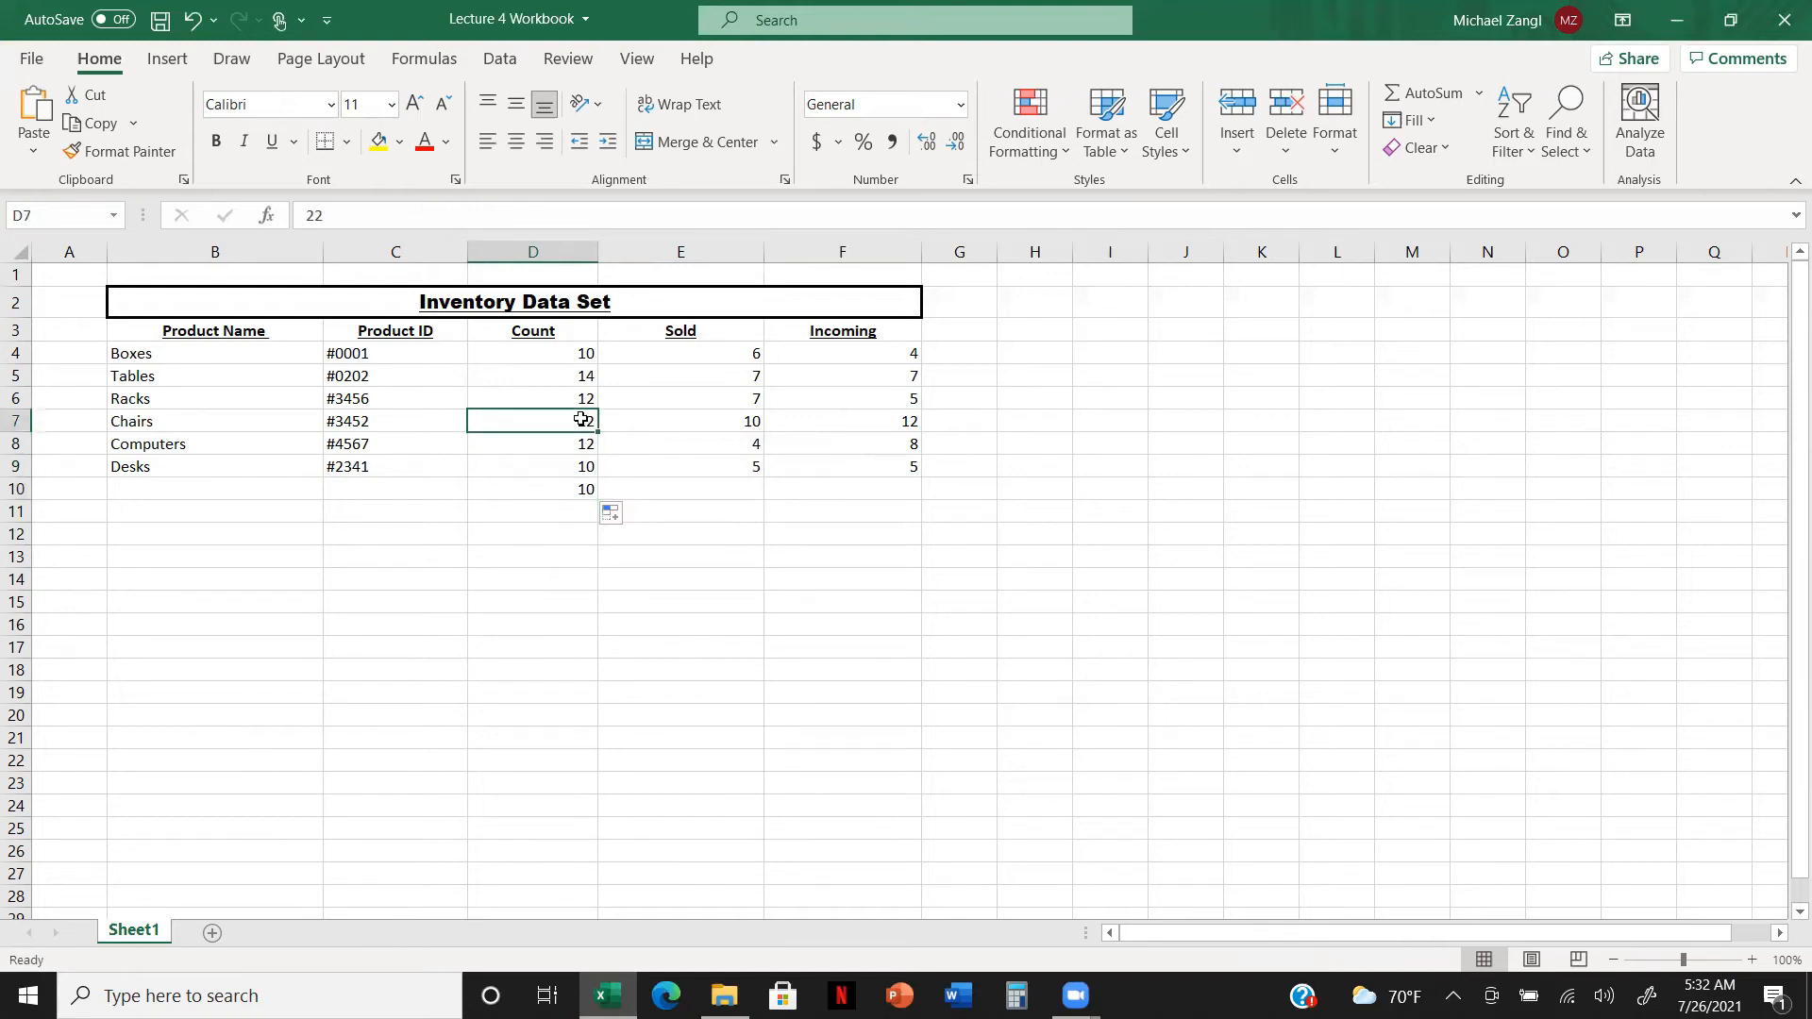
{"action": "key", "text": "shift+Down"}
{"action": "key", "text": "shift+Down"}
{"action": "key", "text": "shift+Down"}
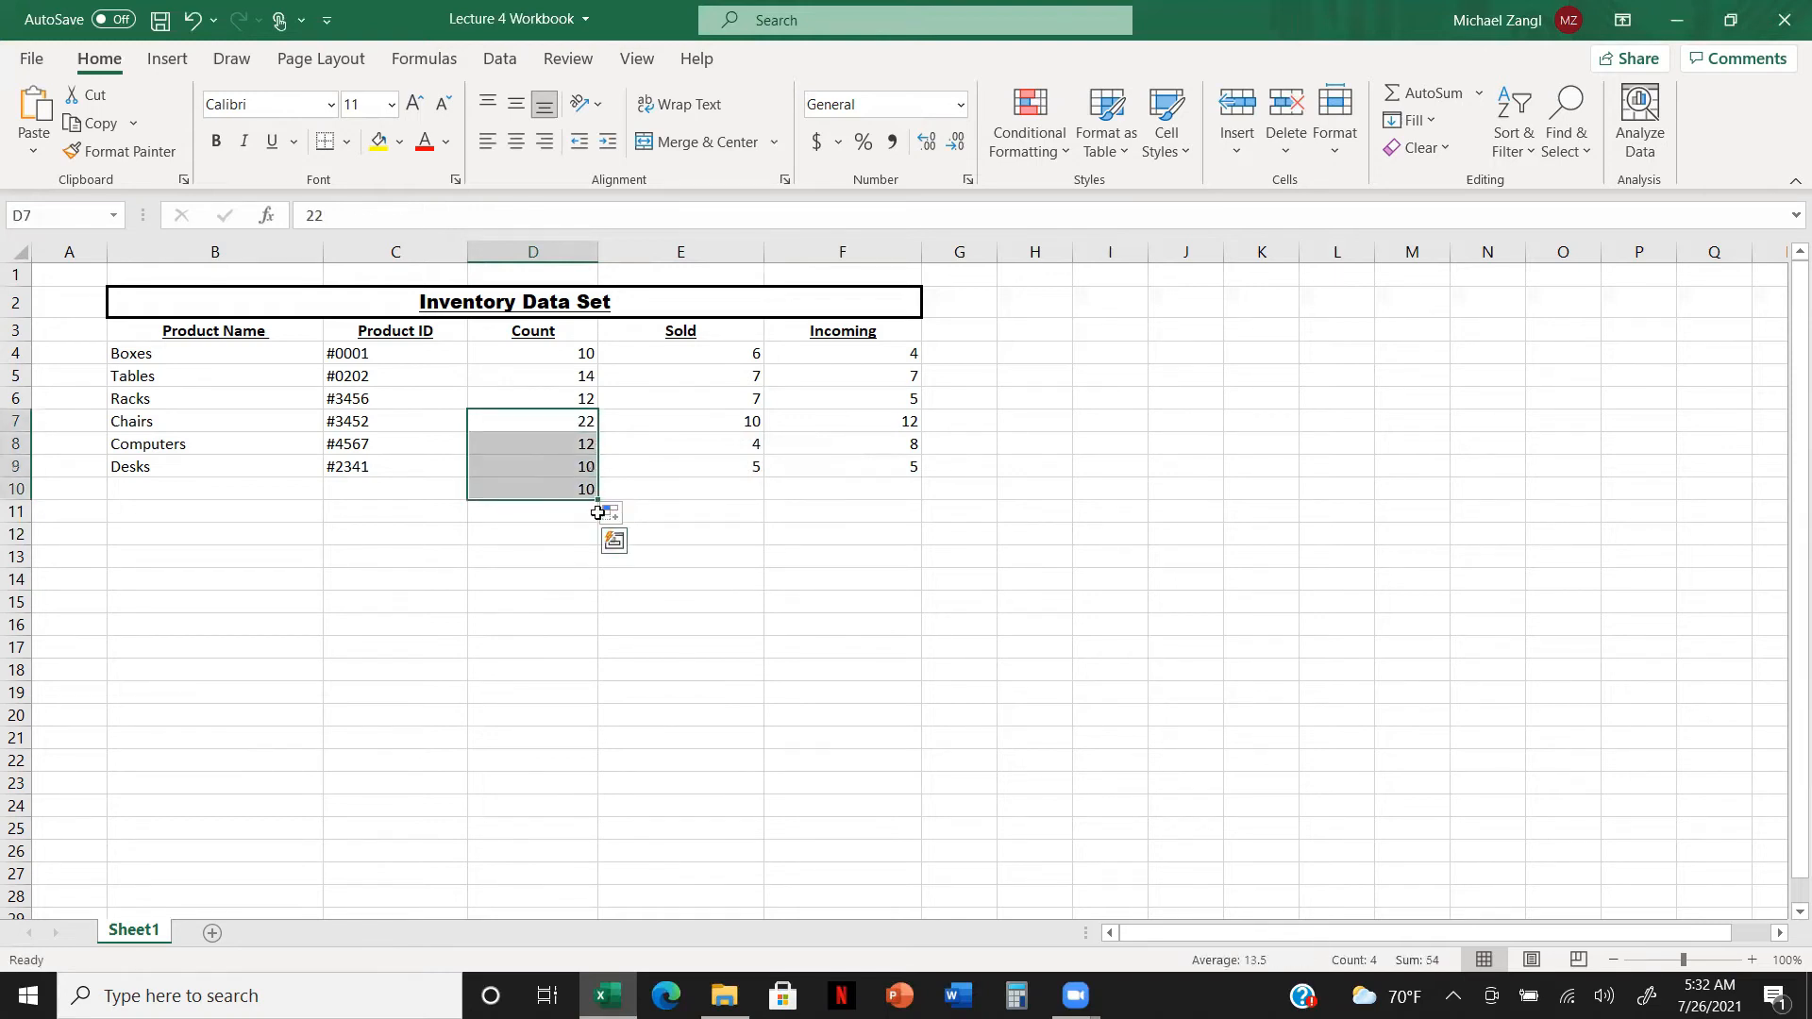
{"action": "mouse_move", "coordinate": [596, 502]}
{"action": "left_mouse_down"}
{"action": "mouse_move", "coordinate": [589, 578]}
{"action": "mouse_move", "coordinate": [585, 502]}
{"action": "left_mouse_up"}
{"action": "left_click", "coordinate": [643, 403]}
{"action": "left_click", "coordinate": [556, 490]}
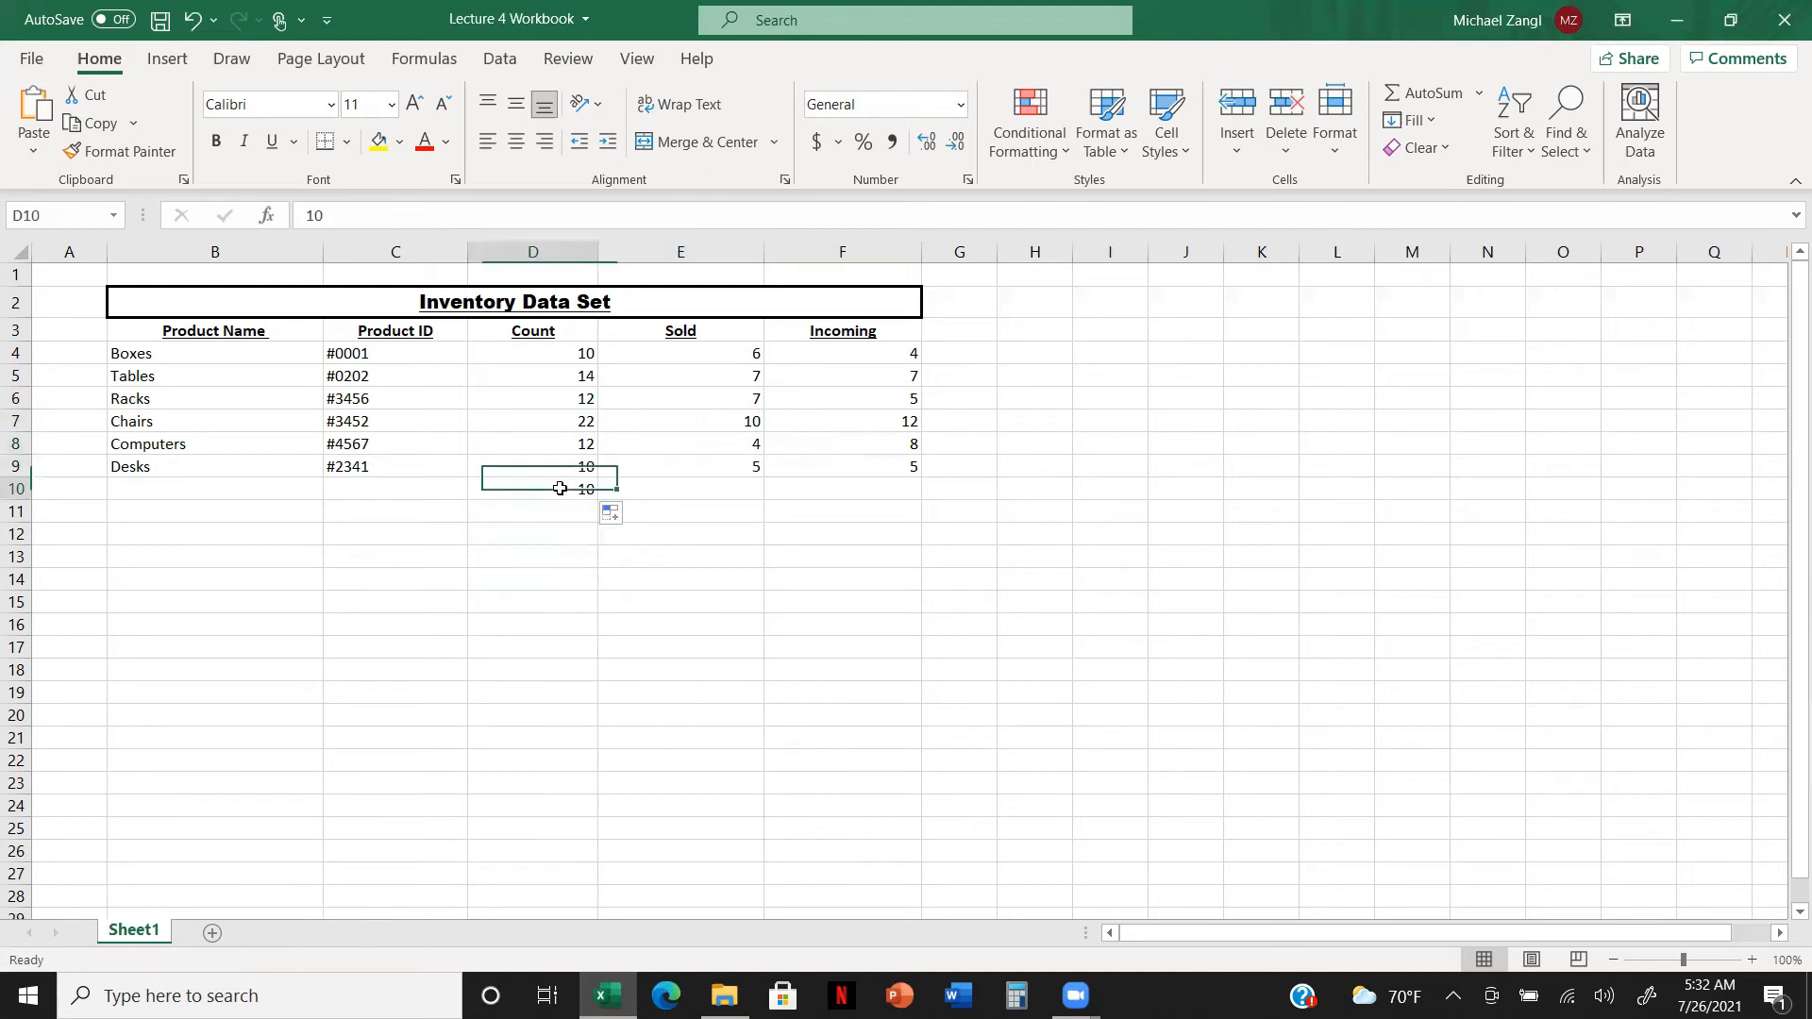
Autofill the Desks values for Sold and Incoming from row 9 down into E10 and F10.
{"action": "left_click", "coordinate": [723, 469]}
{"action": "left_click_drag", "start_coordinate": [764, 481], "coordinate": [766, 498]}
{"action": "left_click", "coordinate": [901, 471]}
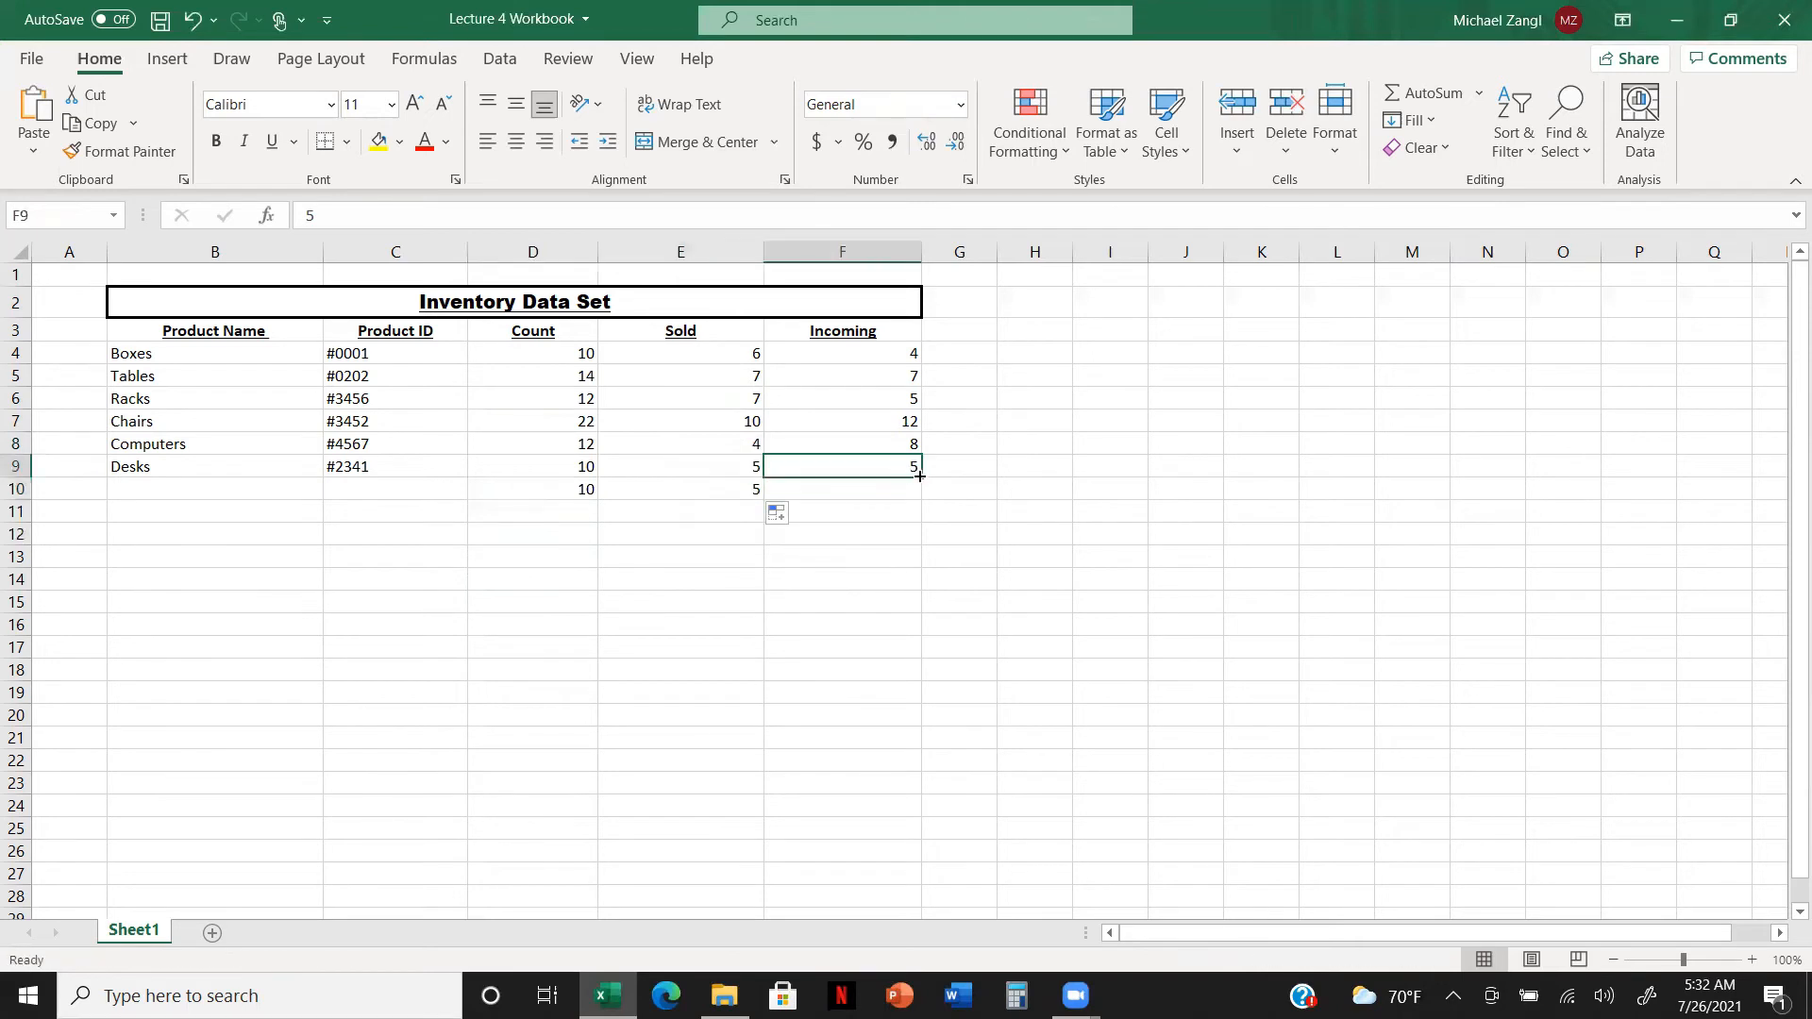
{"action": "left_click_drag", "start_coordinate": [920, 479], "coordinate": [921, 501]}
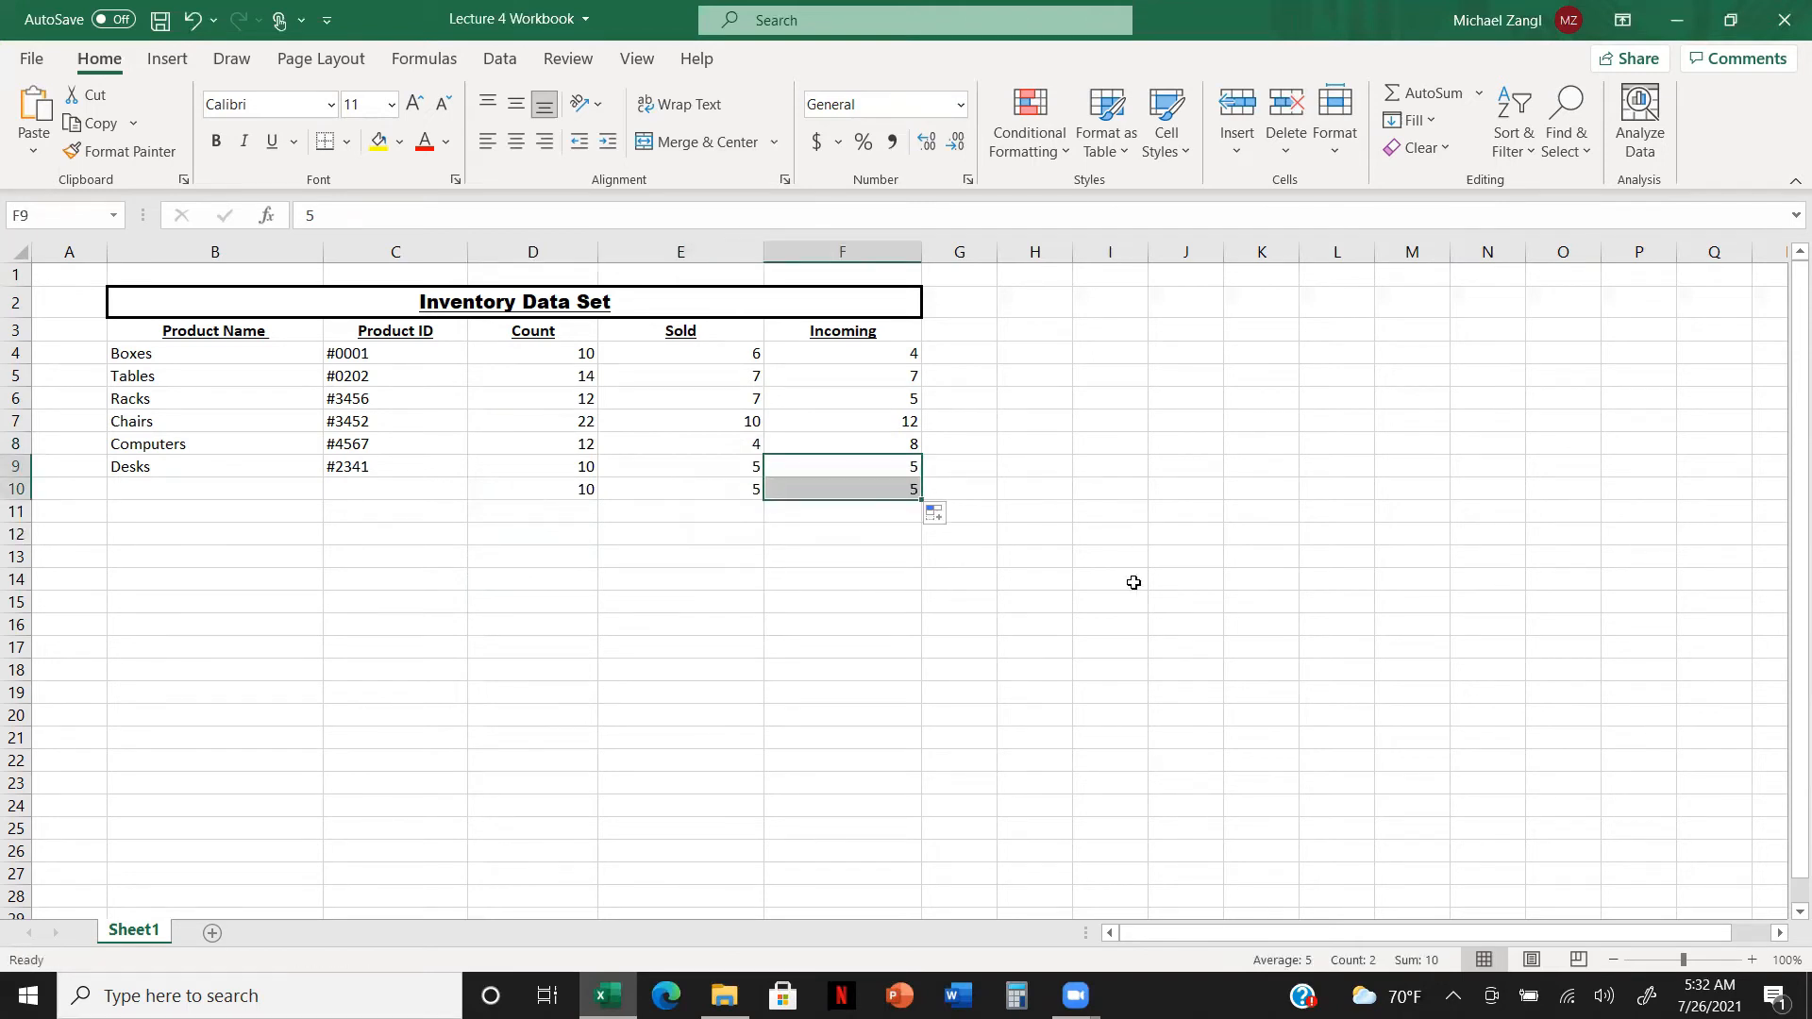
Autofill the Desks product ID in C9 down into C10.
{"action": "left_click", "coordinate": [403, 468]}
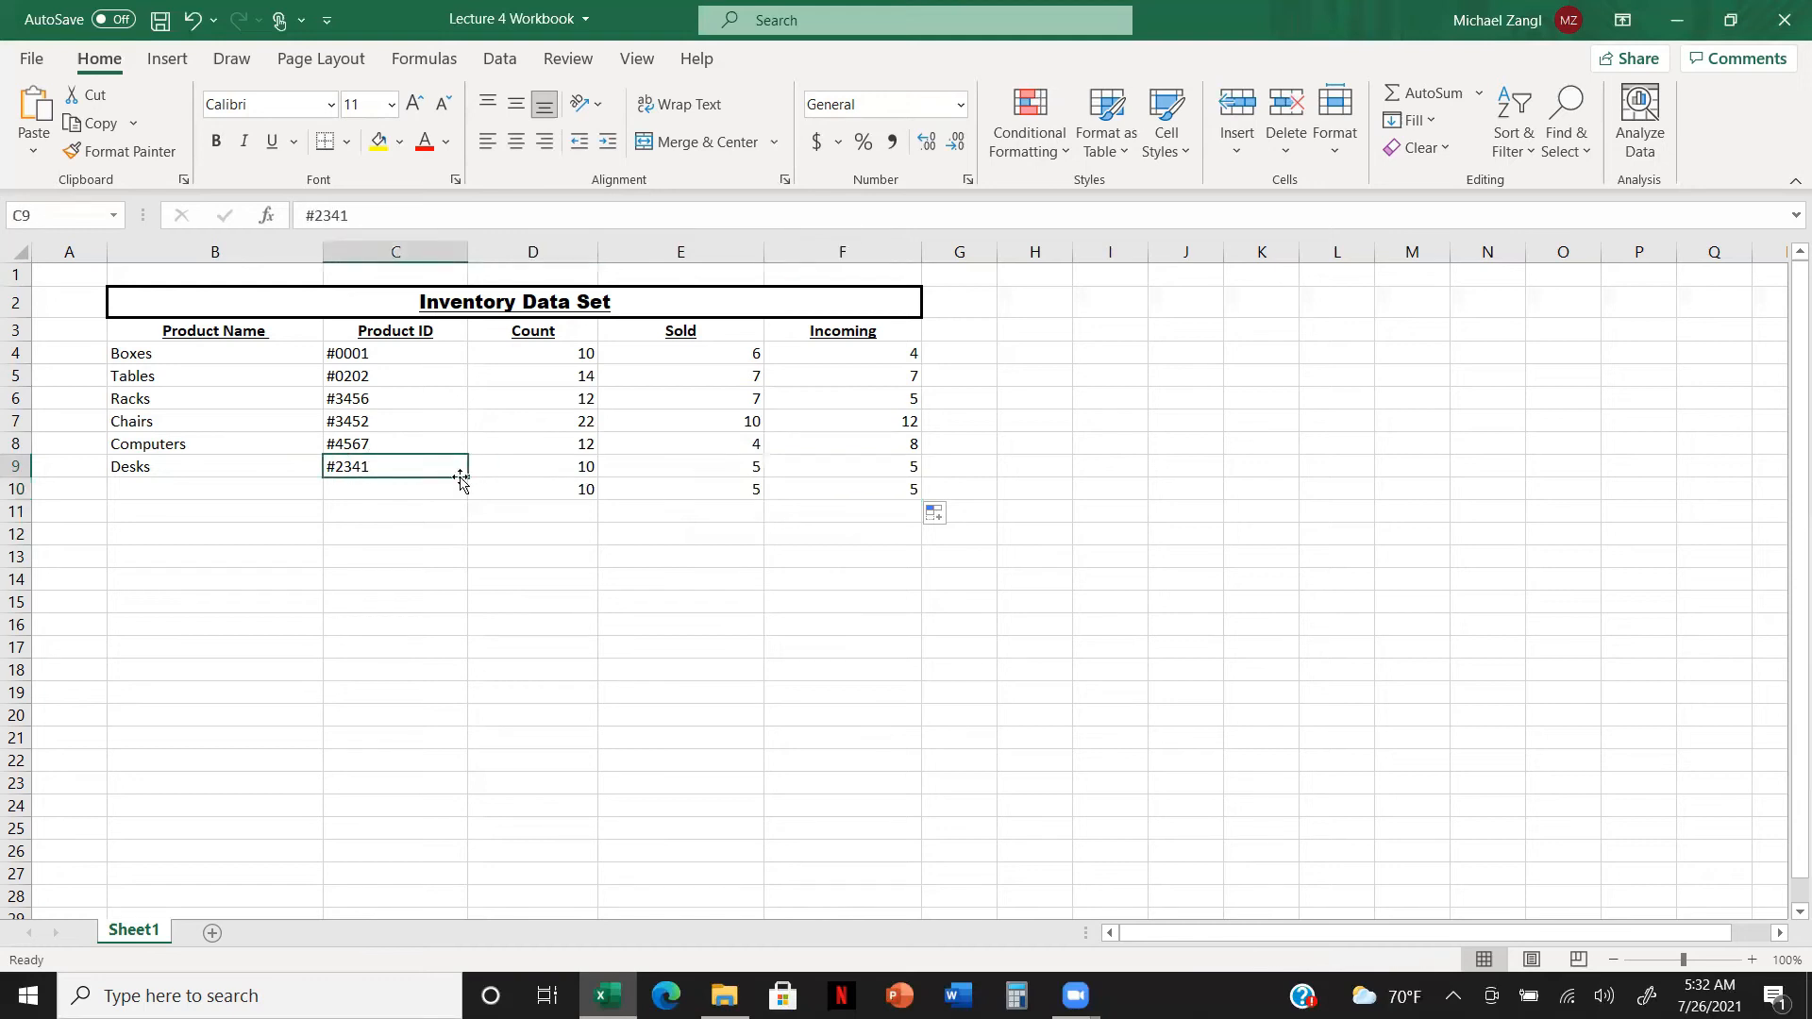
{"action": "left_click_drag", "start_coordinate": [464, 478], "coordinate": [466, 491]}
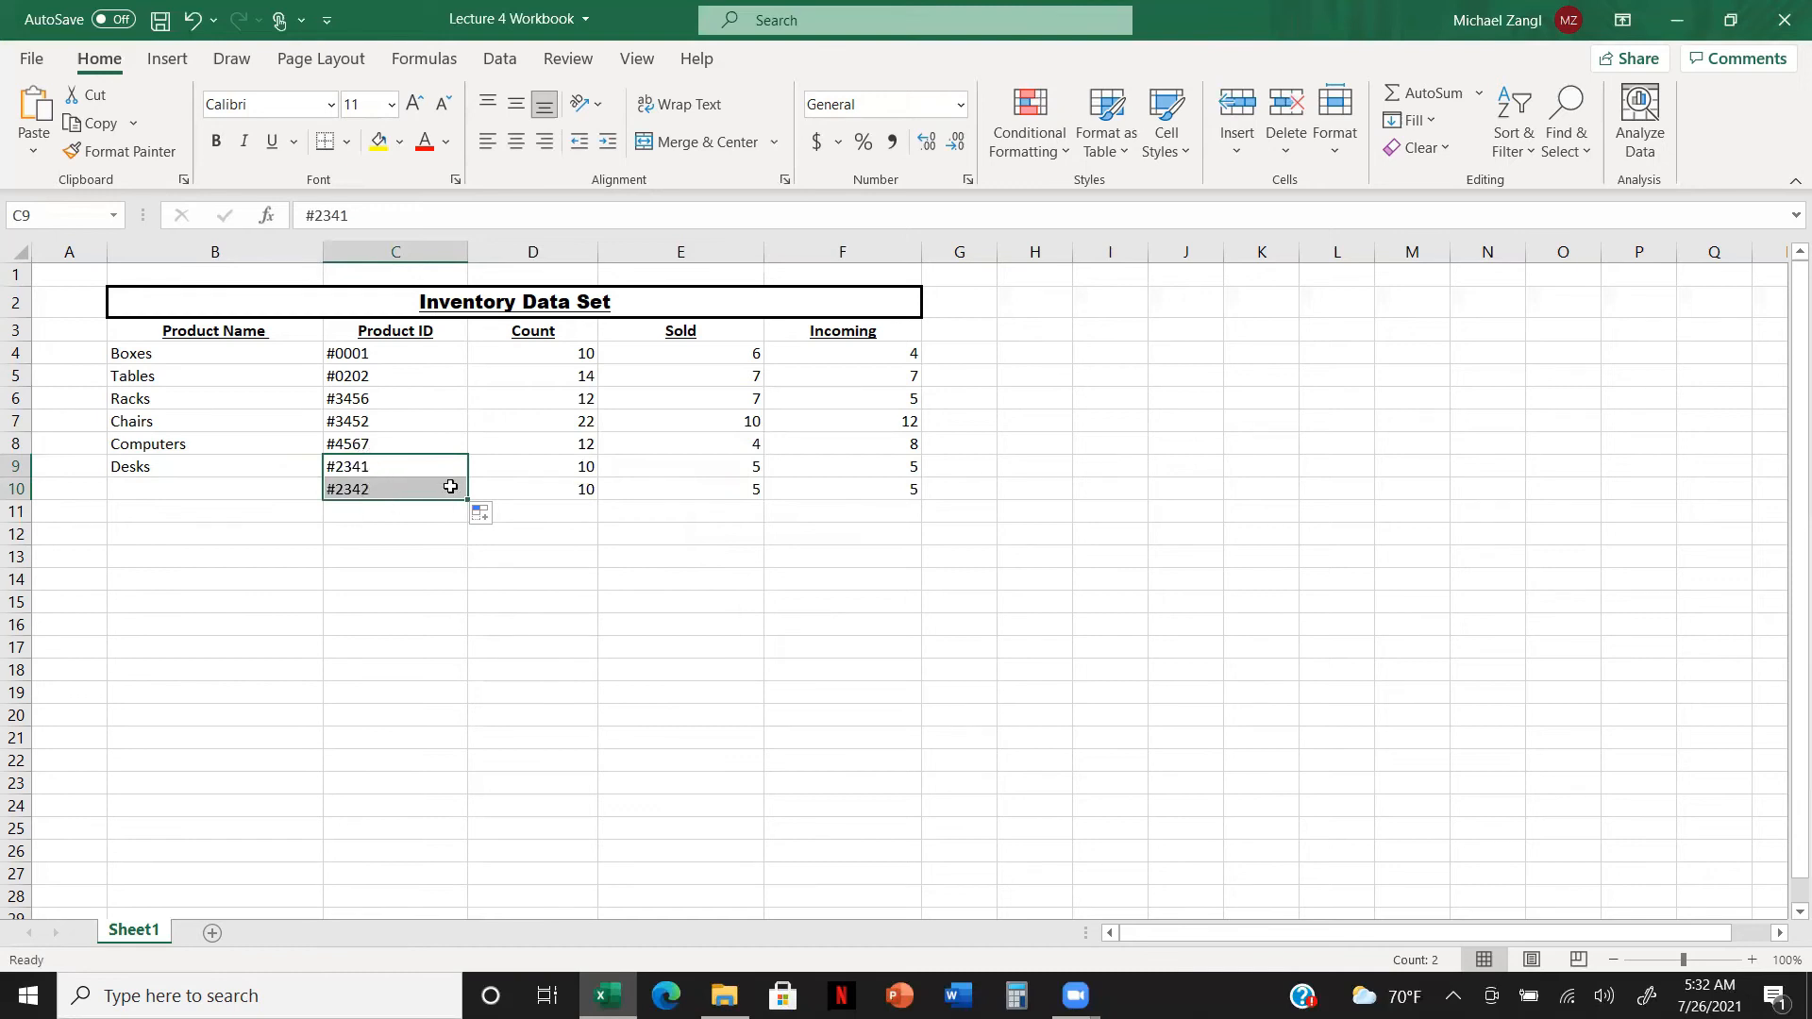
{"action": "left_click", "coordinate": [415, 491]}
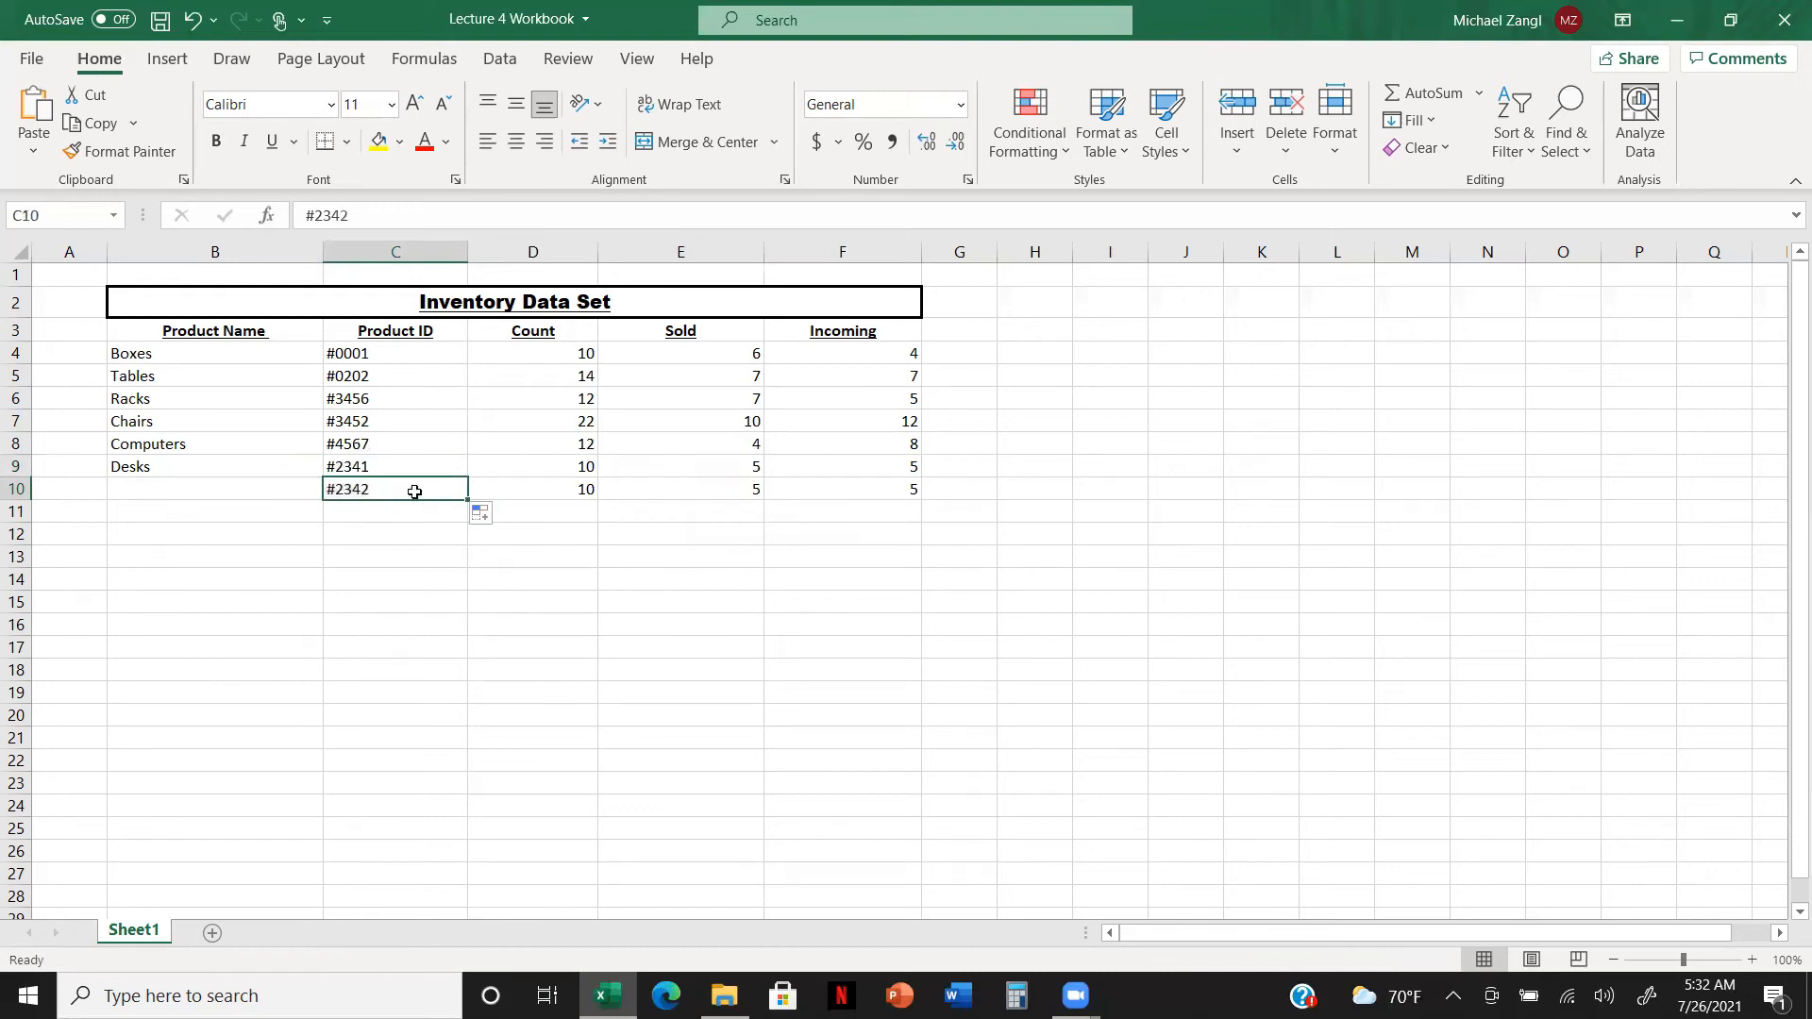
Enter Carpet as the product name in B10.
{"action": "left_click", "coordinate": [184, 490]}
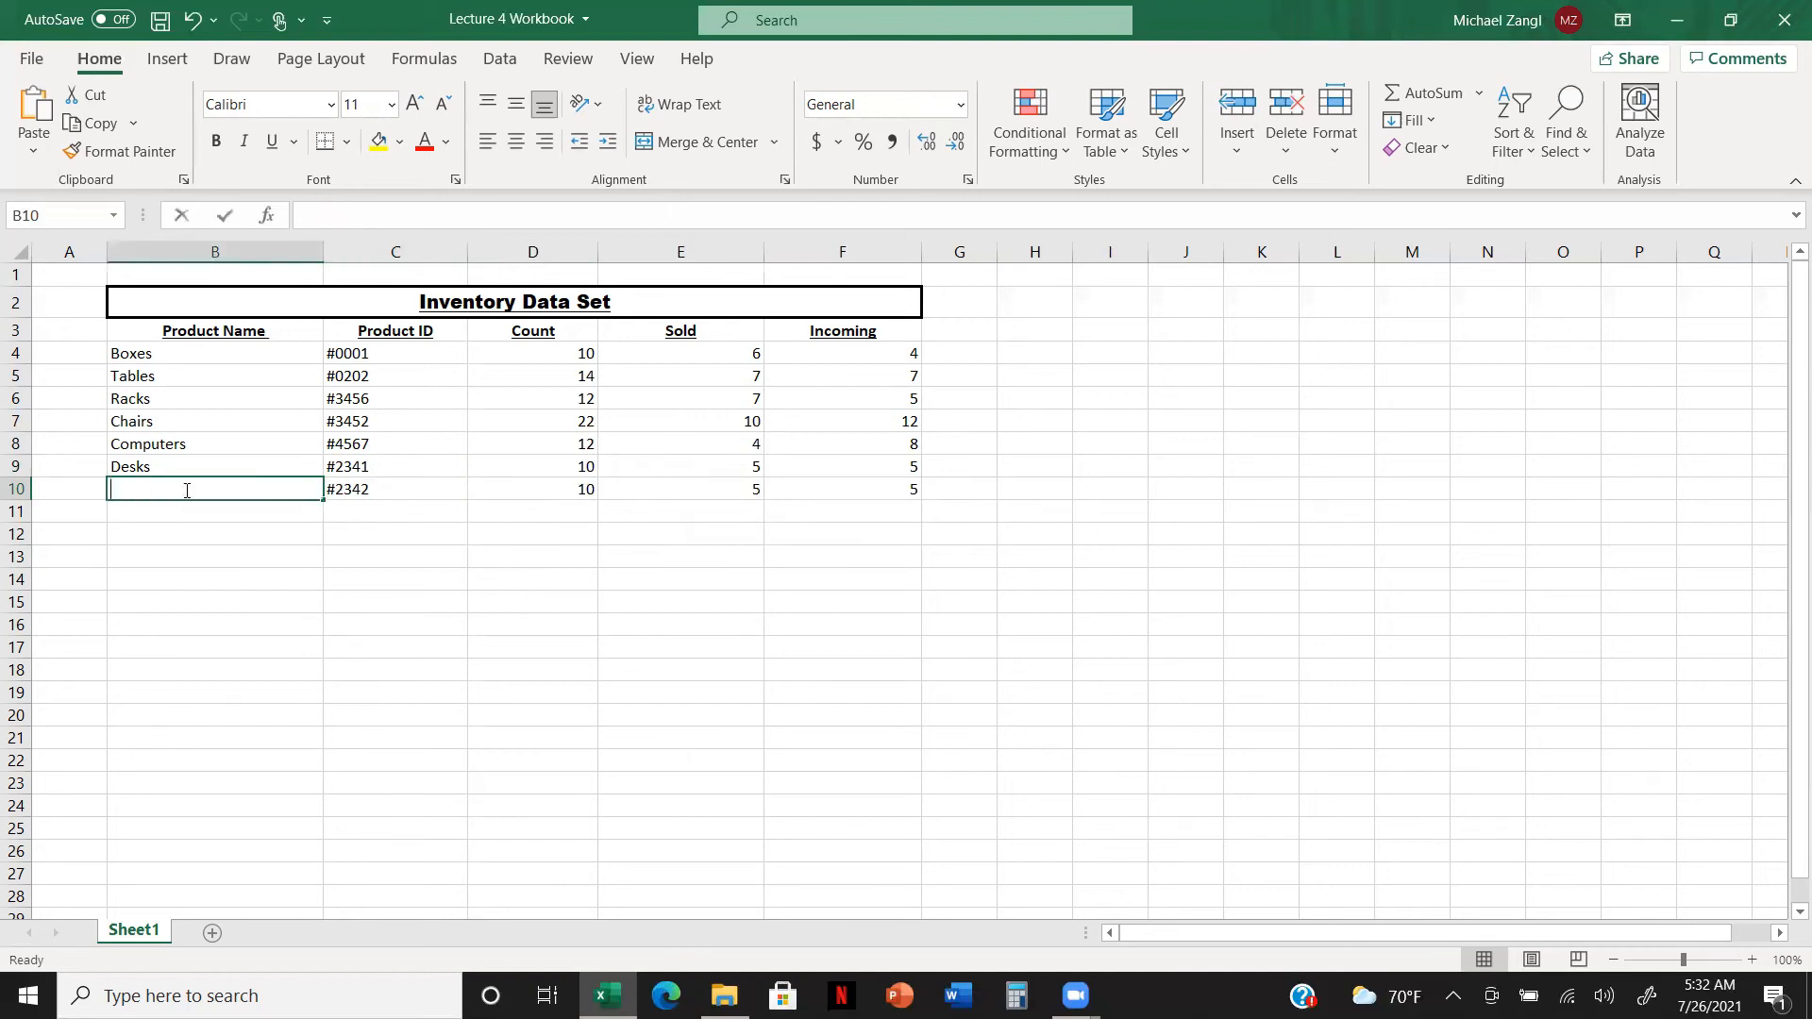
{"action": "type", "text": "Cae"}
{"action": "type", "text": "pet"}
{"action": "key", "text": "Return"}
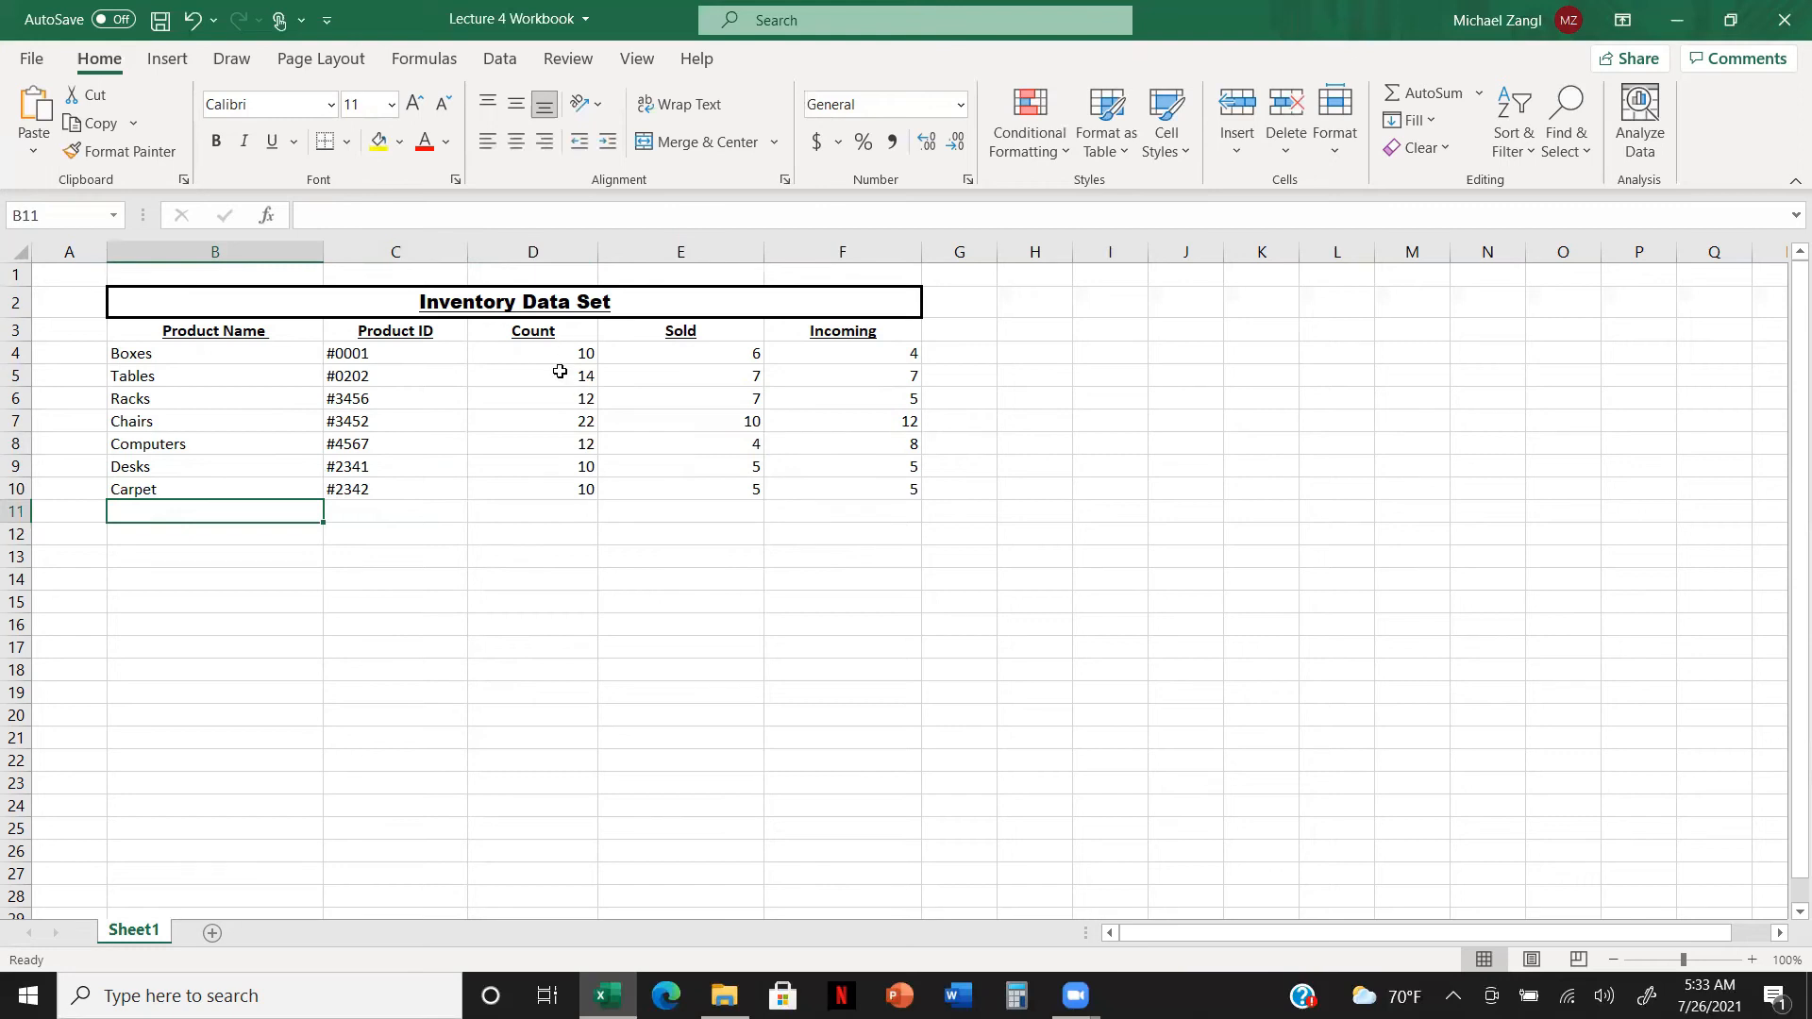
Copy the Count values in D8:D10 and paste them below, starting at D11.
{"action": "left_click", "coordinate": [559, 444]}
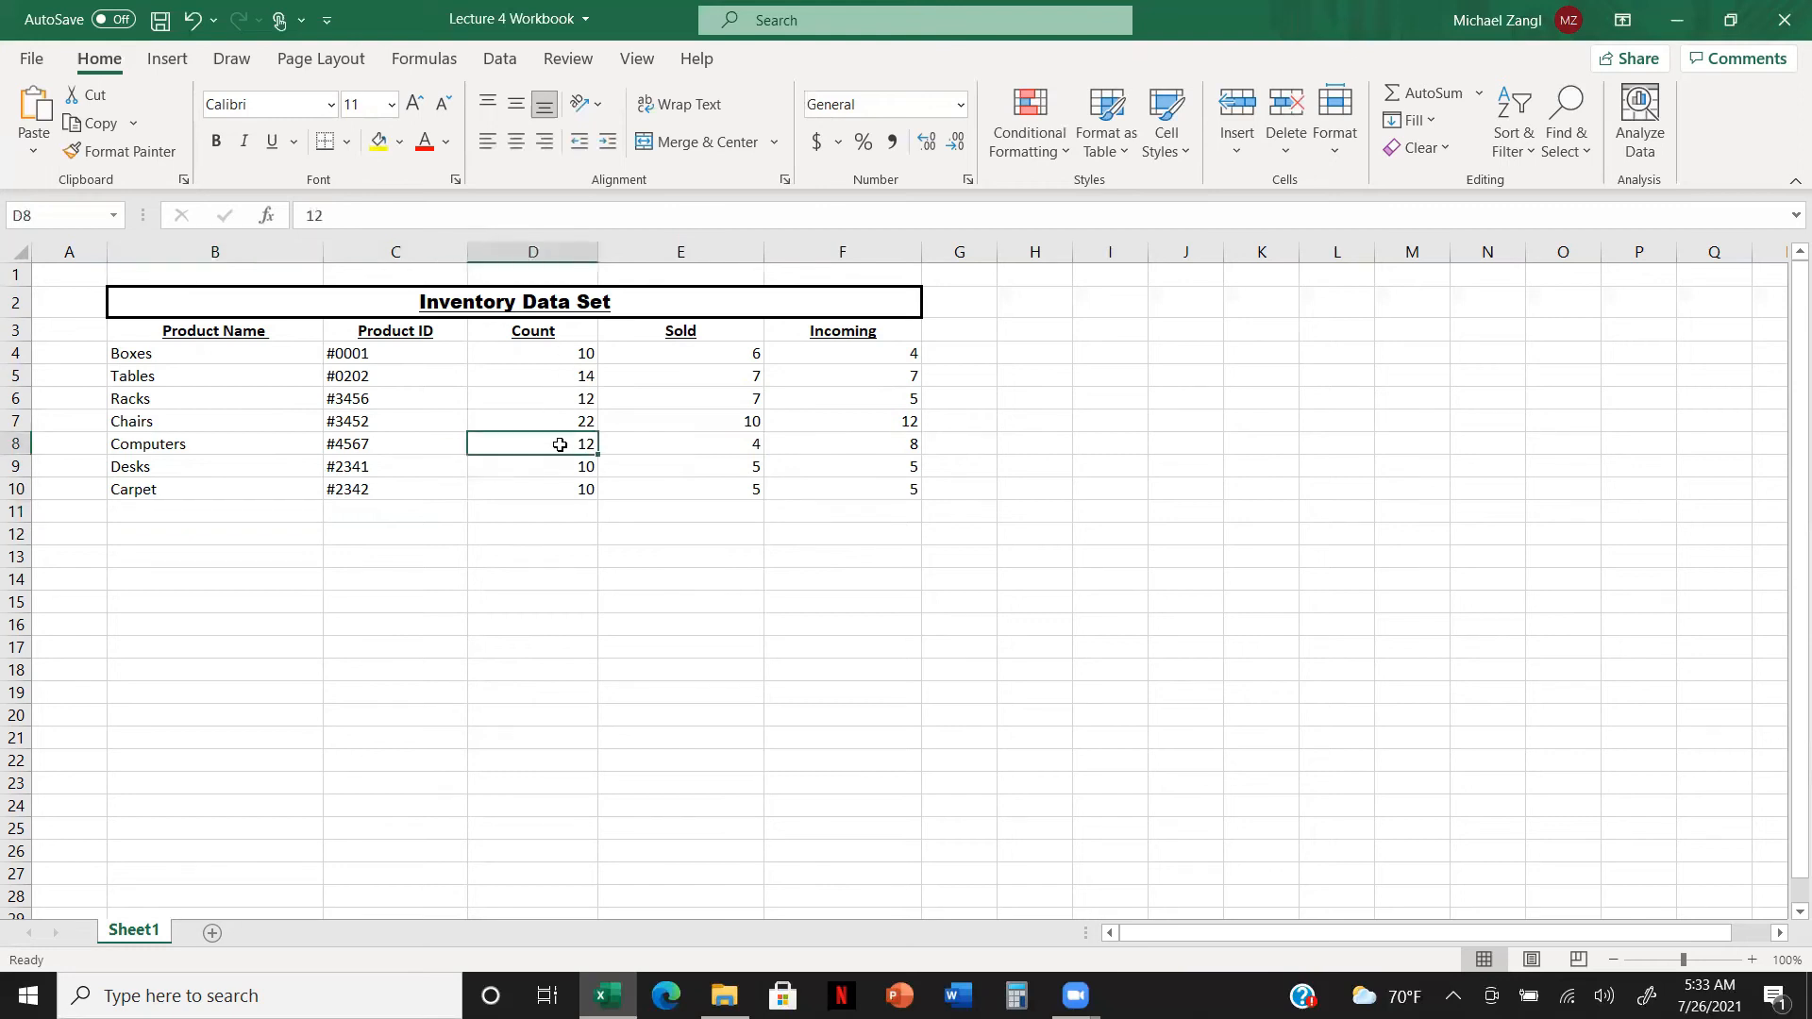
{"action": "key", "text": "shift+Down"}
{"action": "key", "text": "shift+Down"}
{"action": "key", "text": "ctrl+c"}
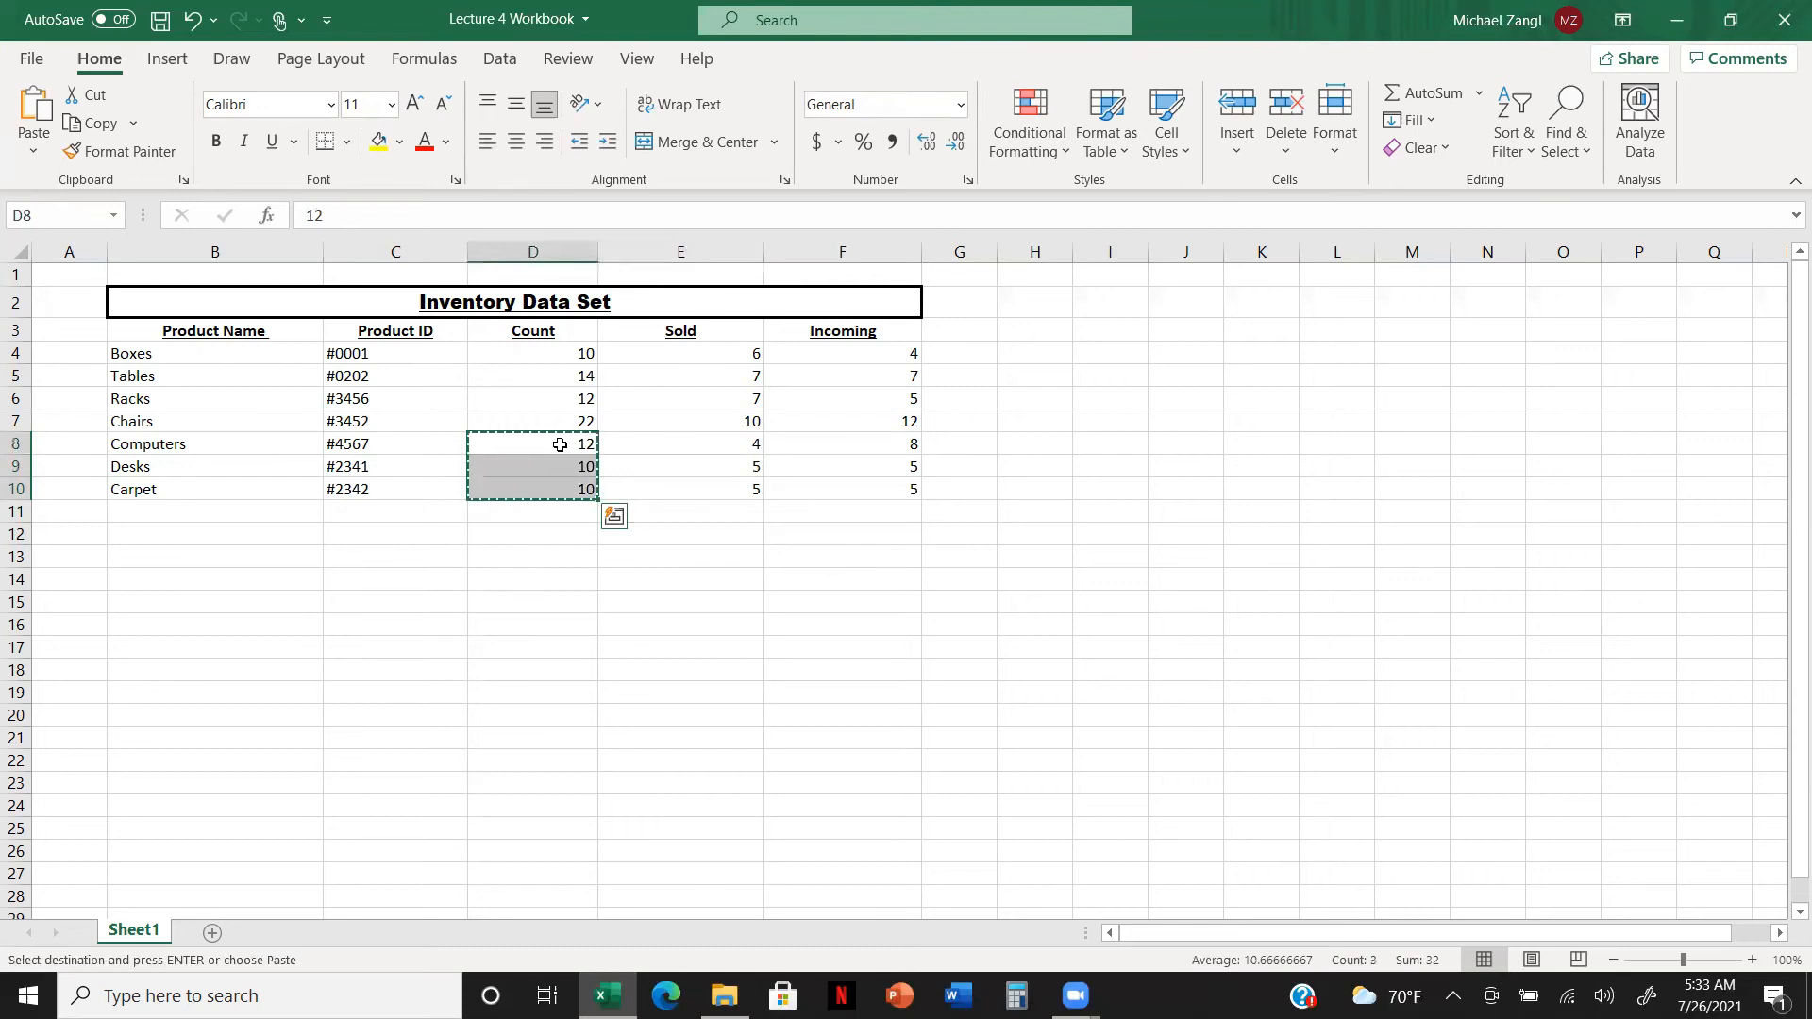
{"action": "left_click", "coordinate": [543, 510]}
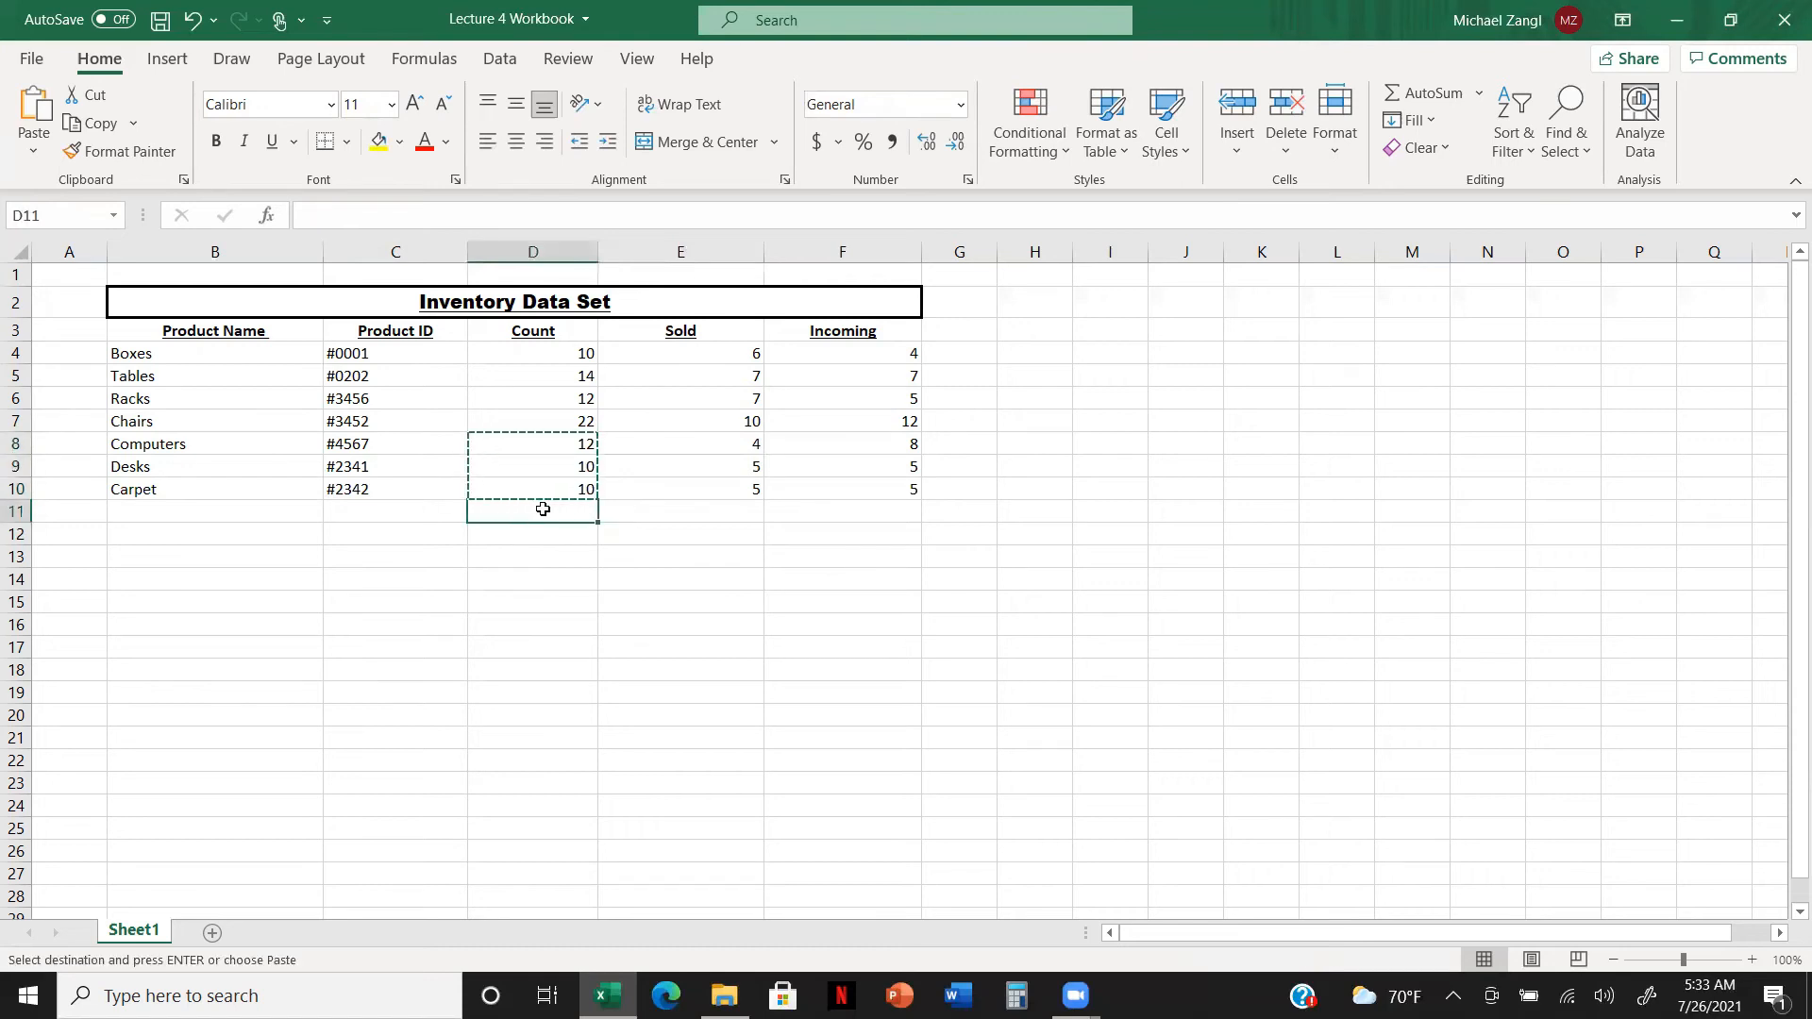
{"action": "key", "text": "ctrl+v"}
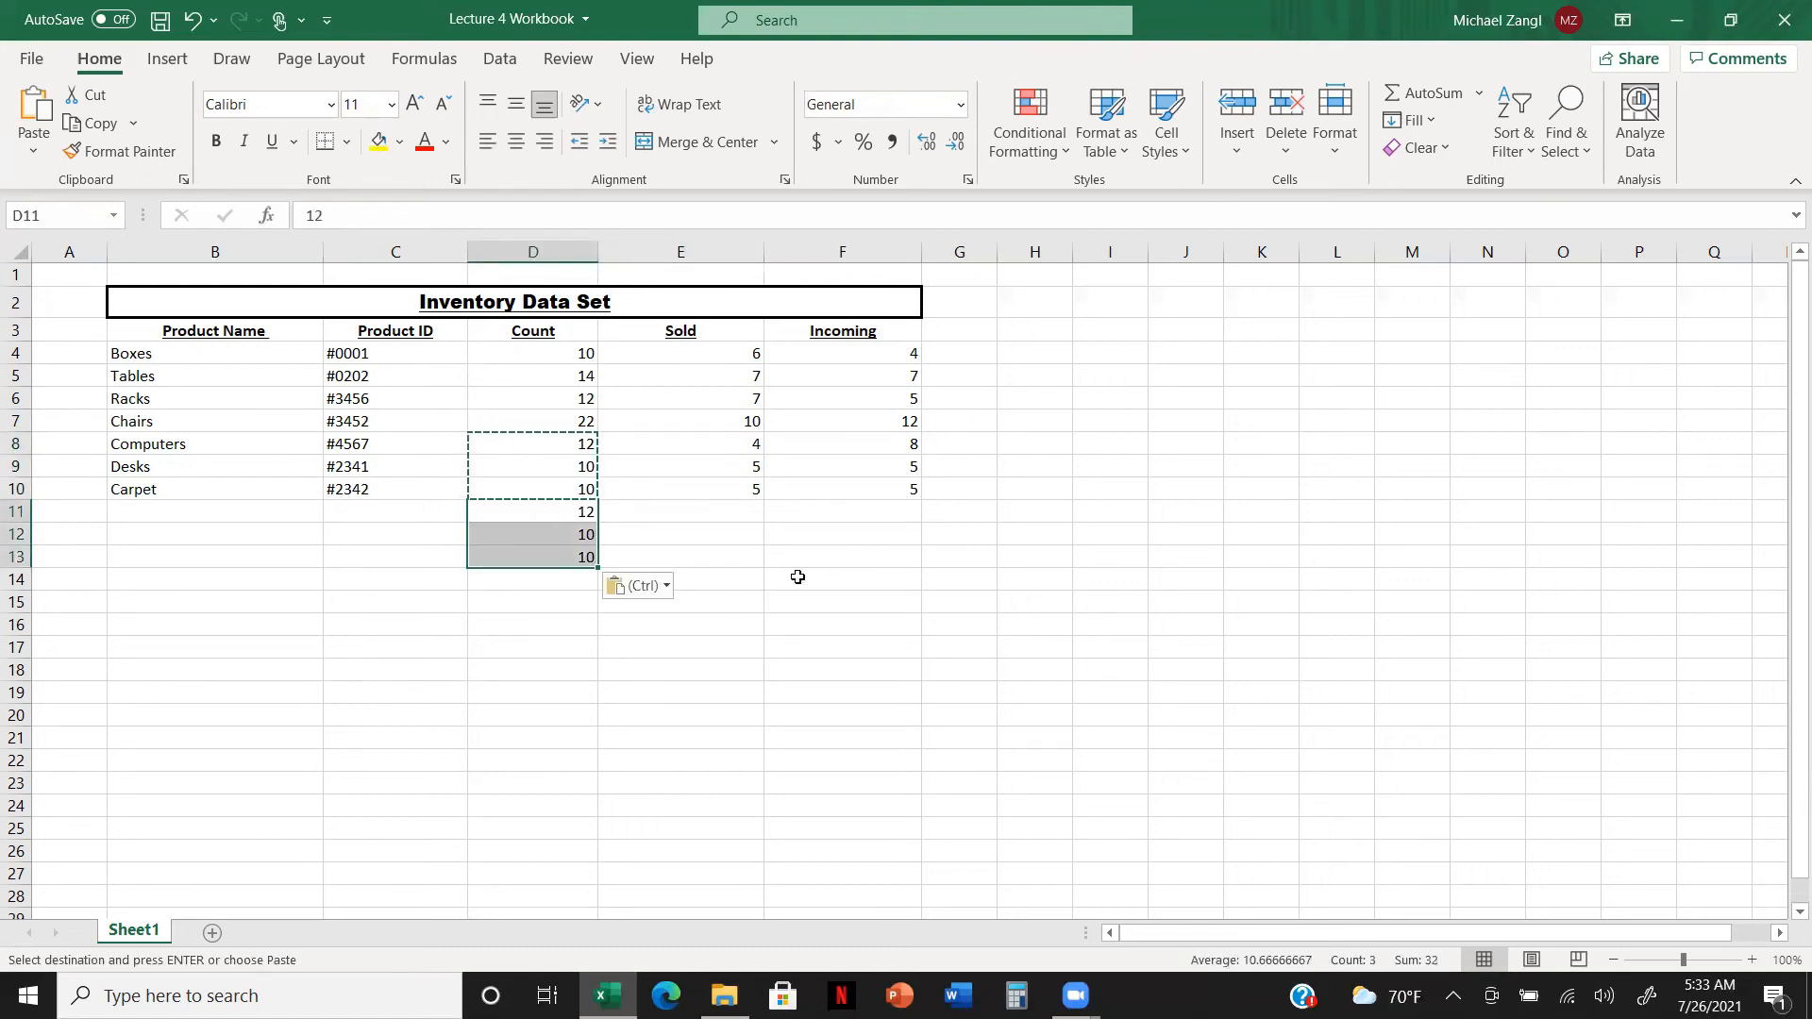
{"action": "left_click", "coordinate": [840, 577]}
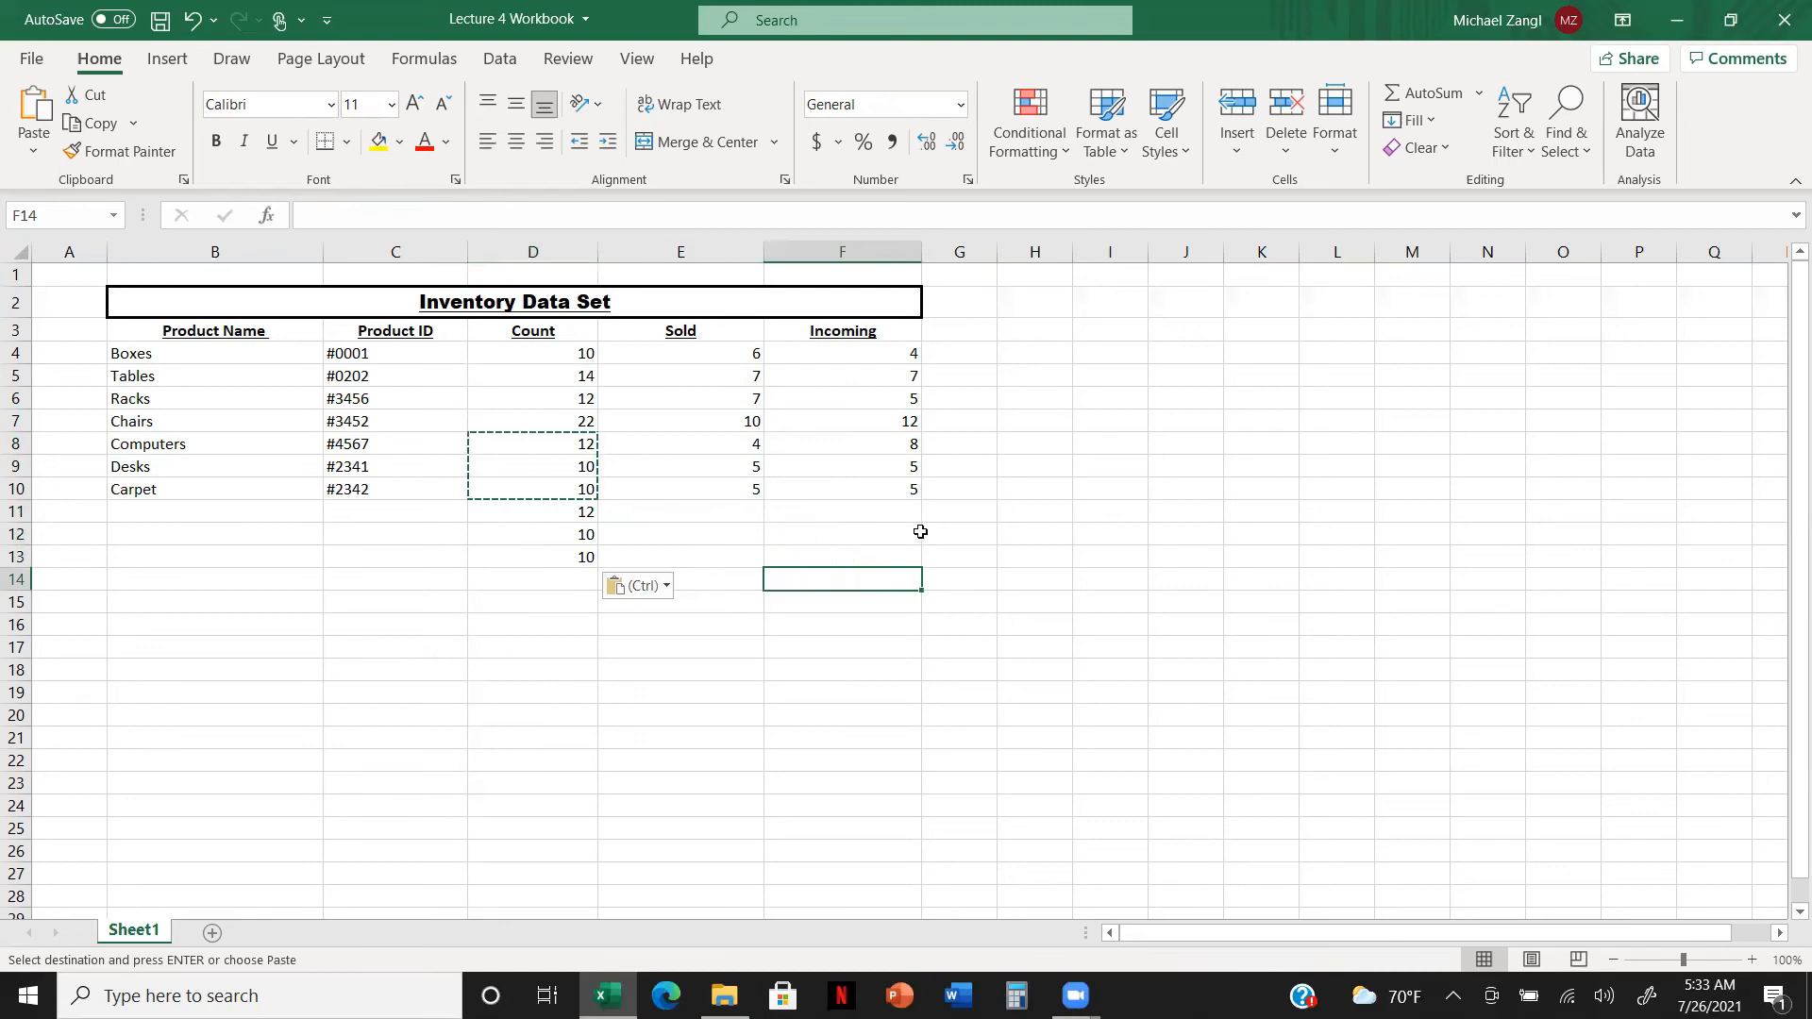
Undo the pasted counts, the Carpet entry and all row 10 autofills, and clear the copy selection around D8:D10.
{"action": "left_click", "coordinate": [586, 510]}
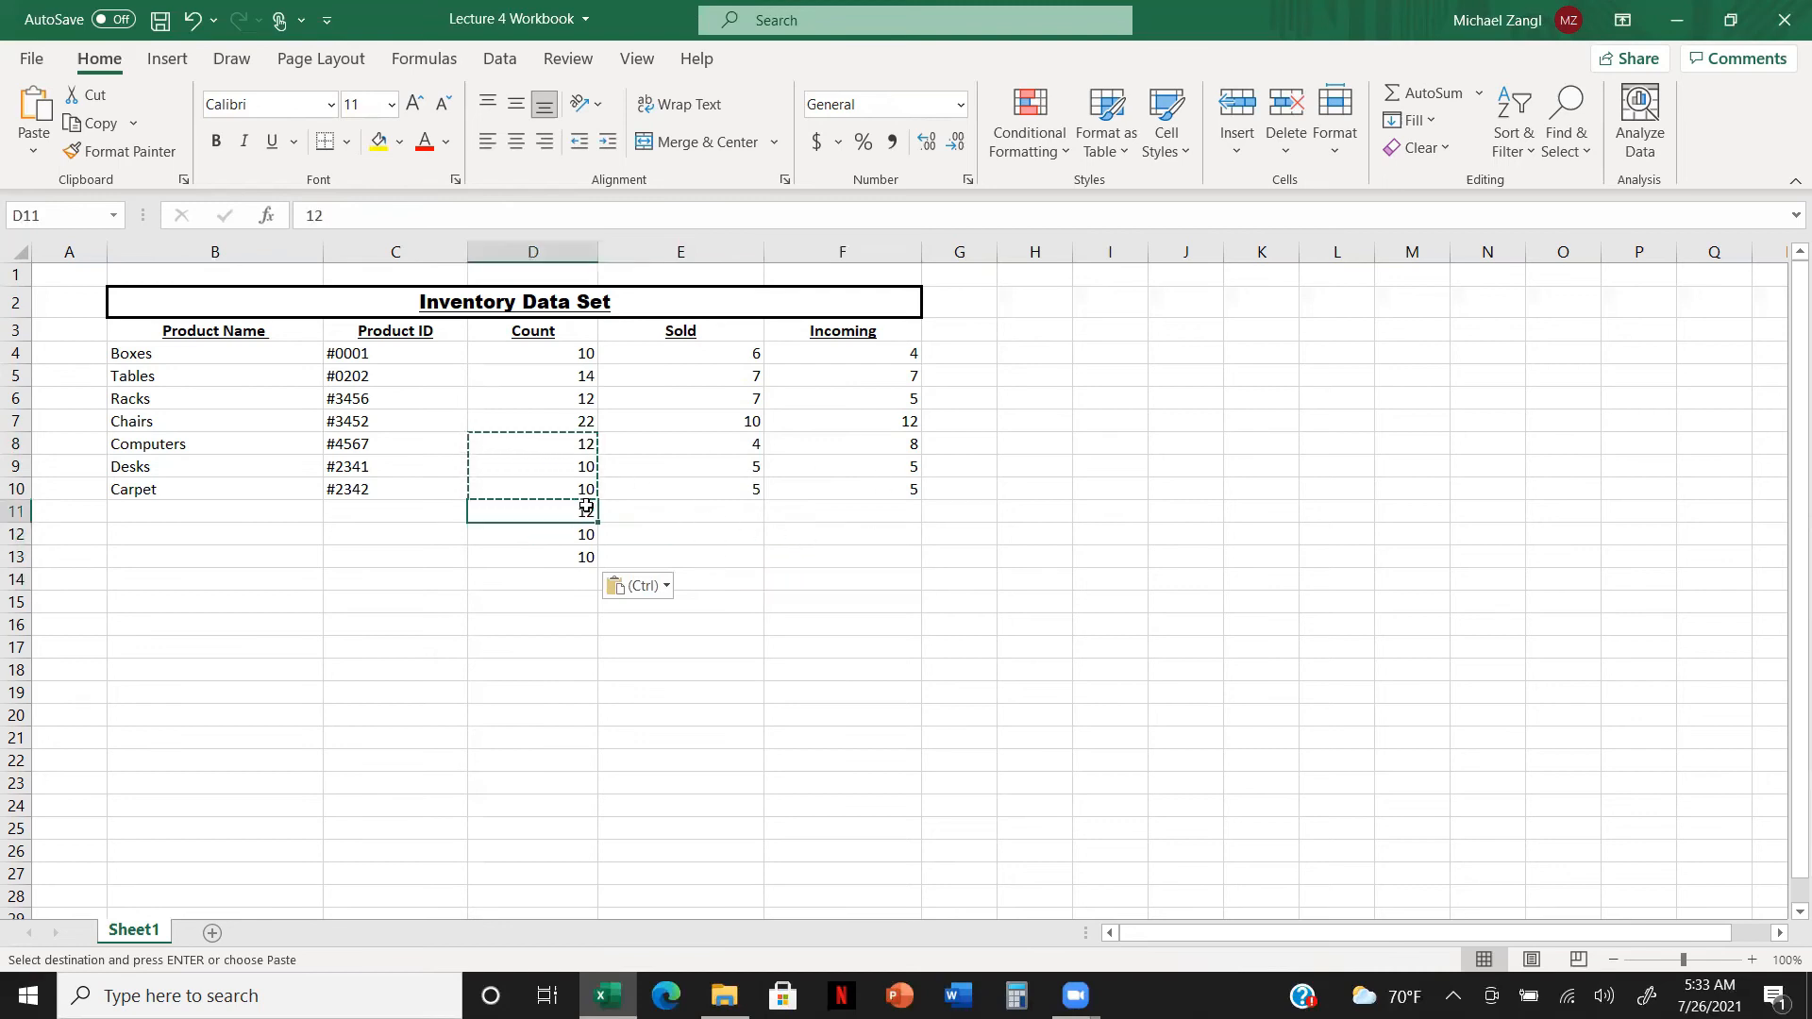
{"action": "left_click", "coordinate": [193, 21]}
{"action": "left_click", "coordinate": [194, 20]}
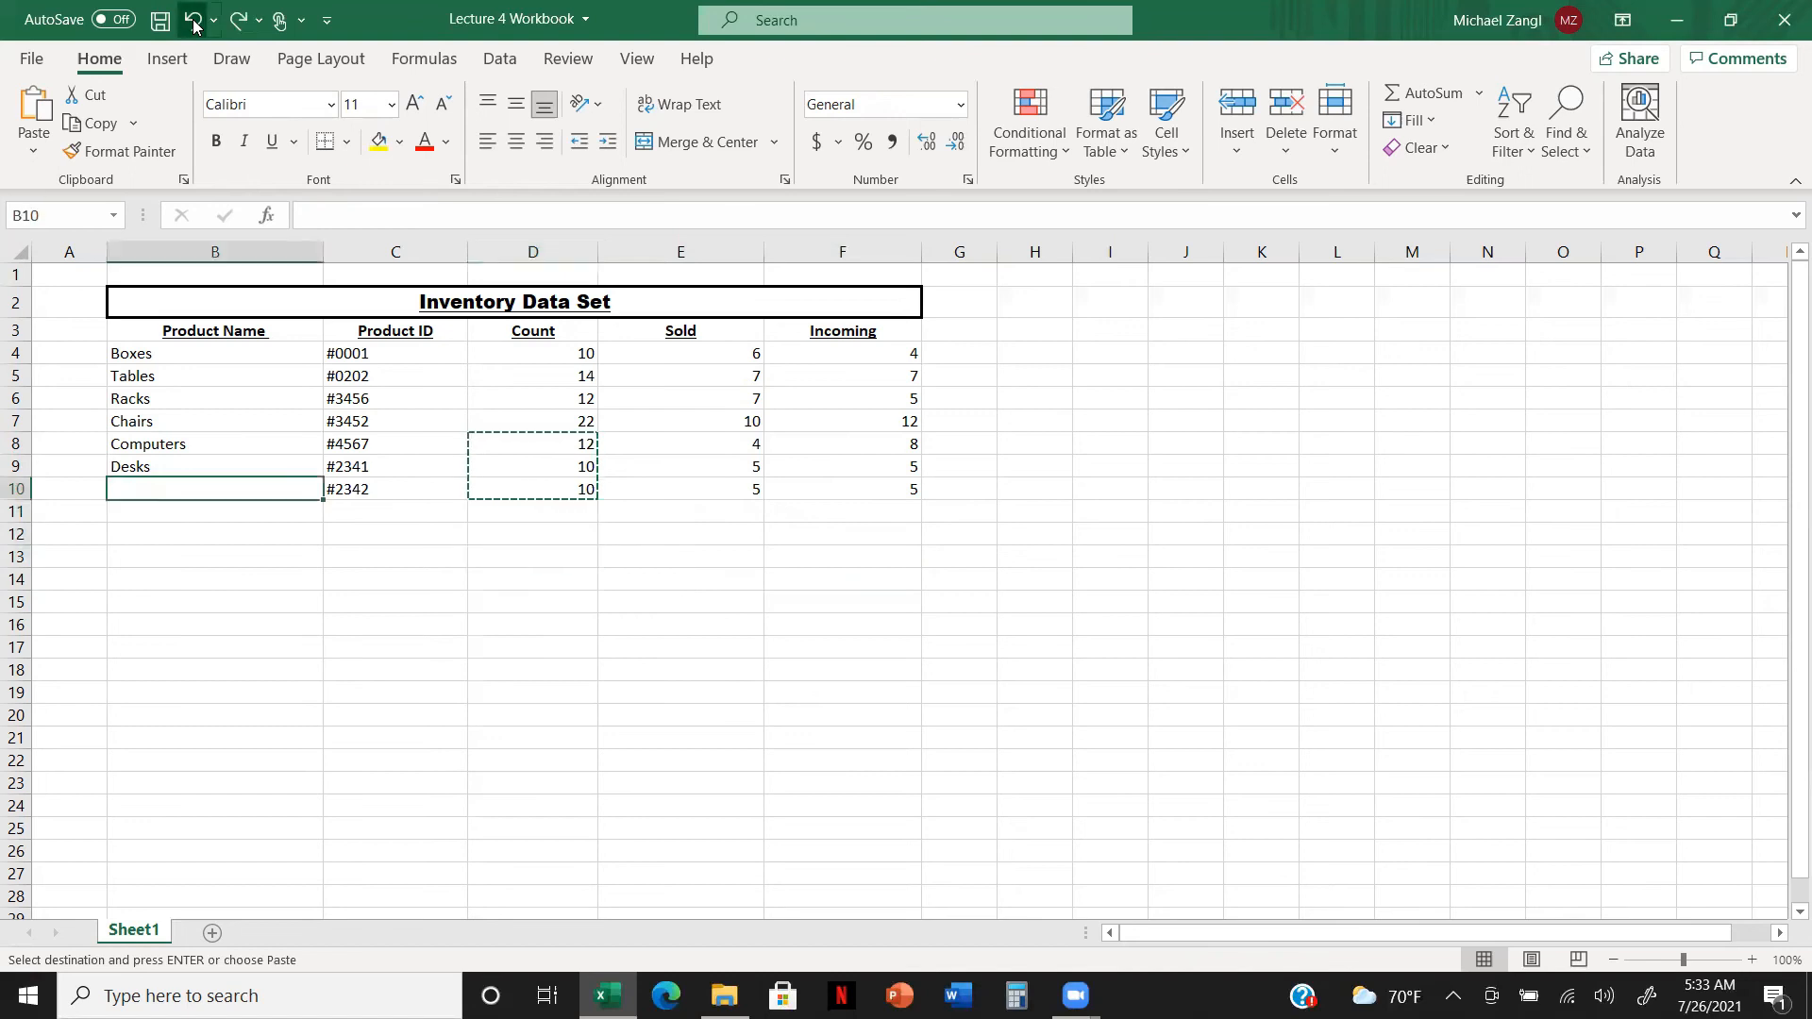
{"action": "left_click", "coordinate": [194, 21]}
{"action": "left_click", "coordinate": [193, 21]}
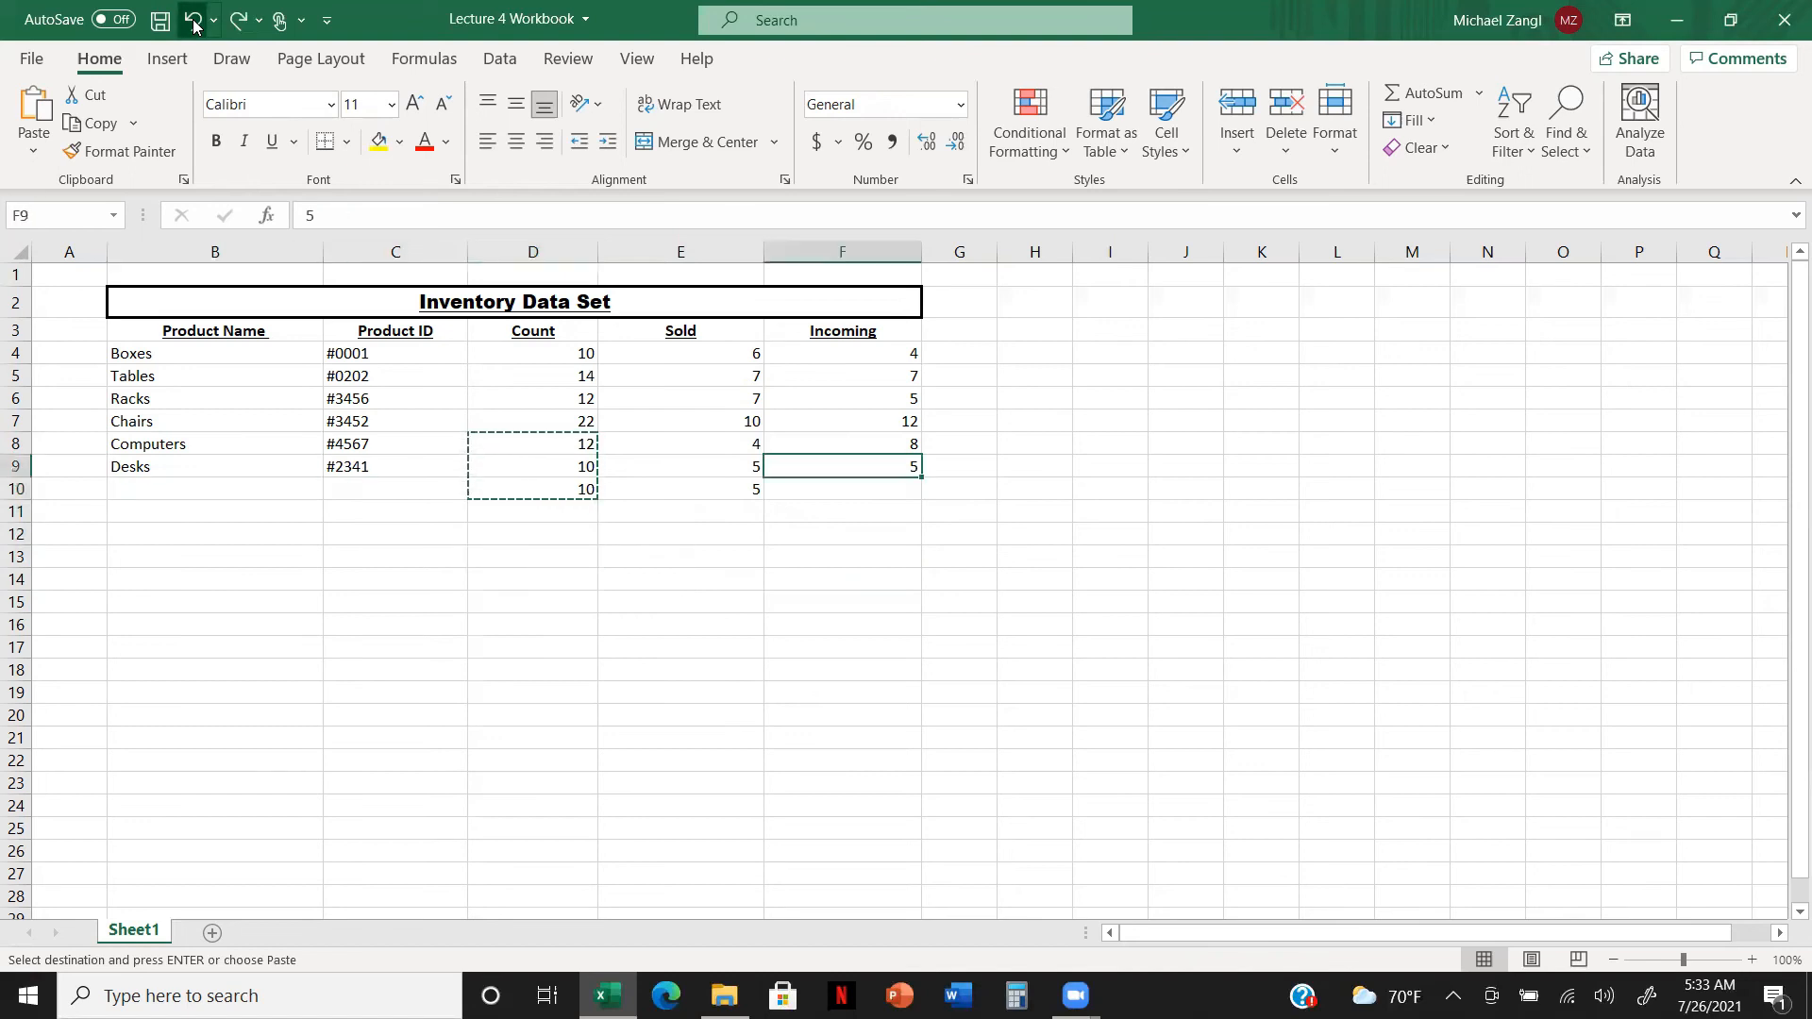
{"action": "left_click", "coordinate": [194, 21]}
{"action": "left_click", "coordinate": [193, 20]}
{"action": "left_click", "coordinate": [595, 606]}
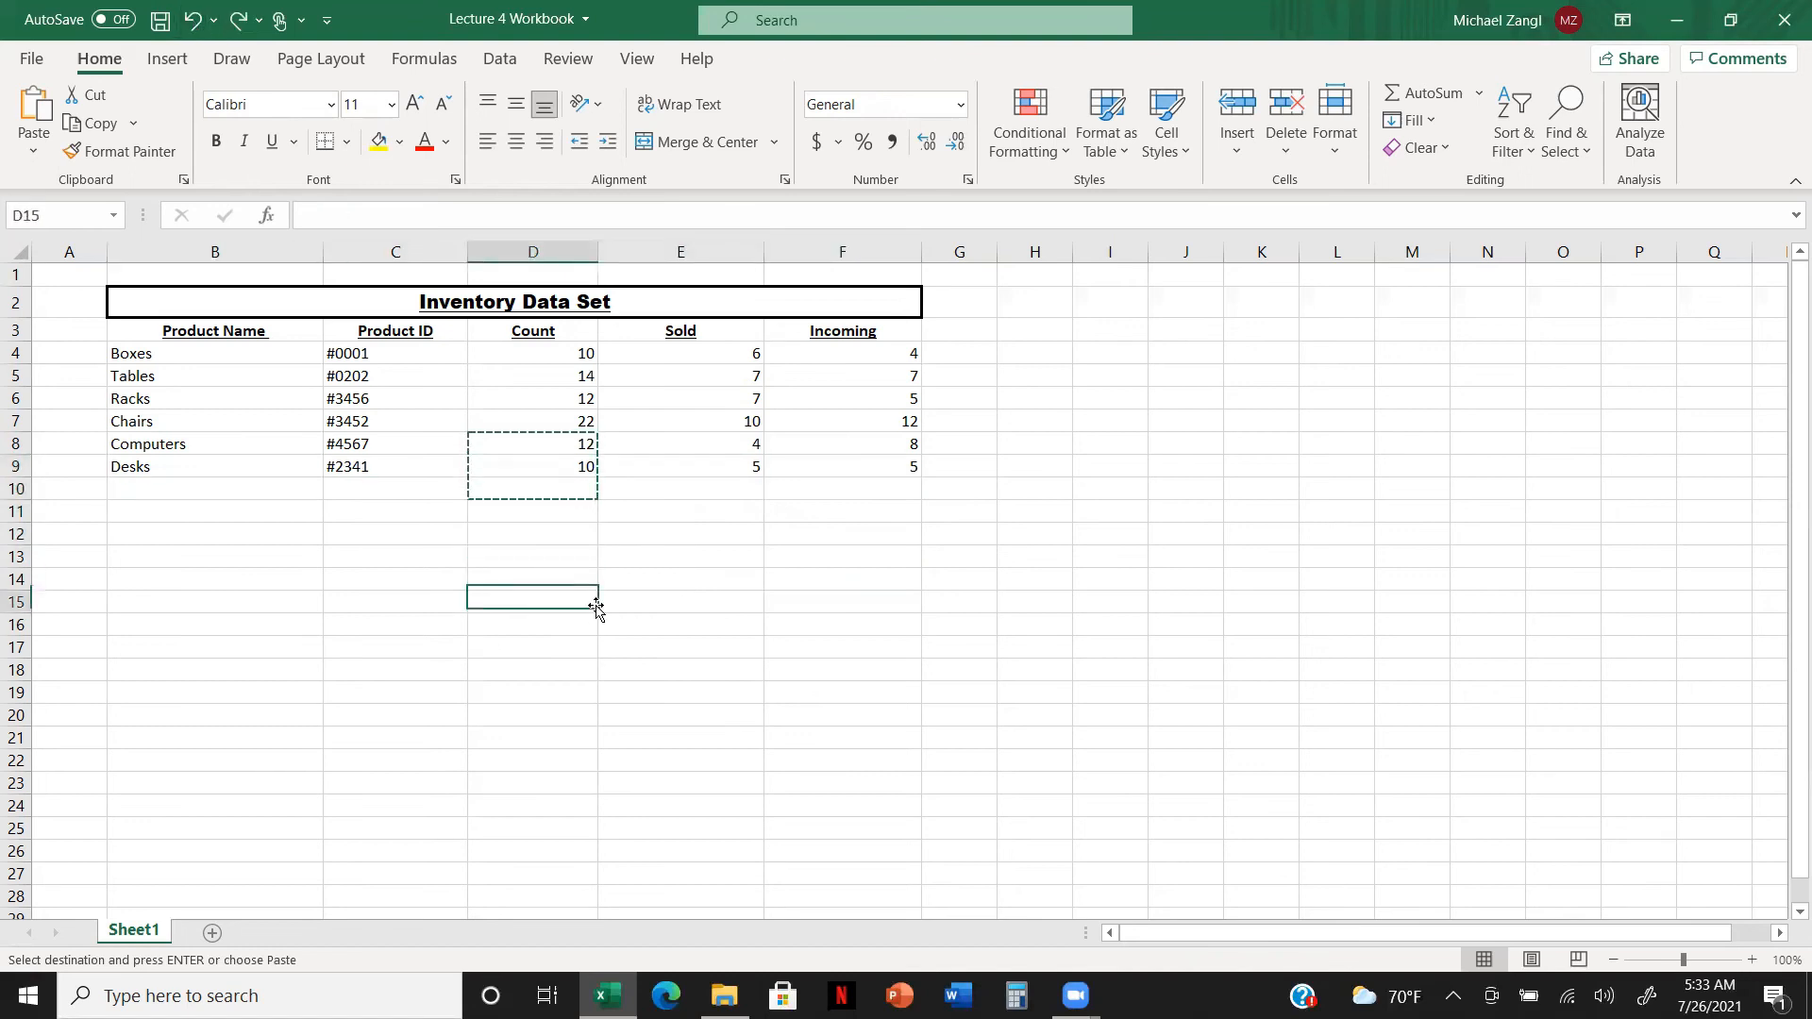
{"action": "double_click", "coordinate": [621, 576]}
{"action": "left_click", "coordinate": [1108, 671]}
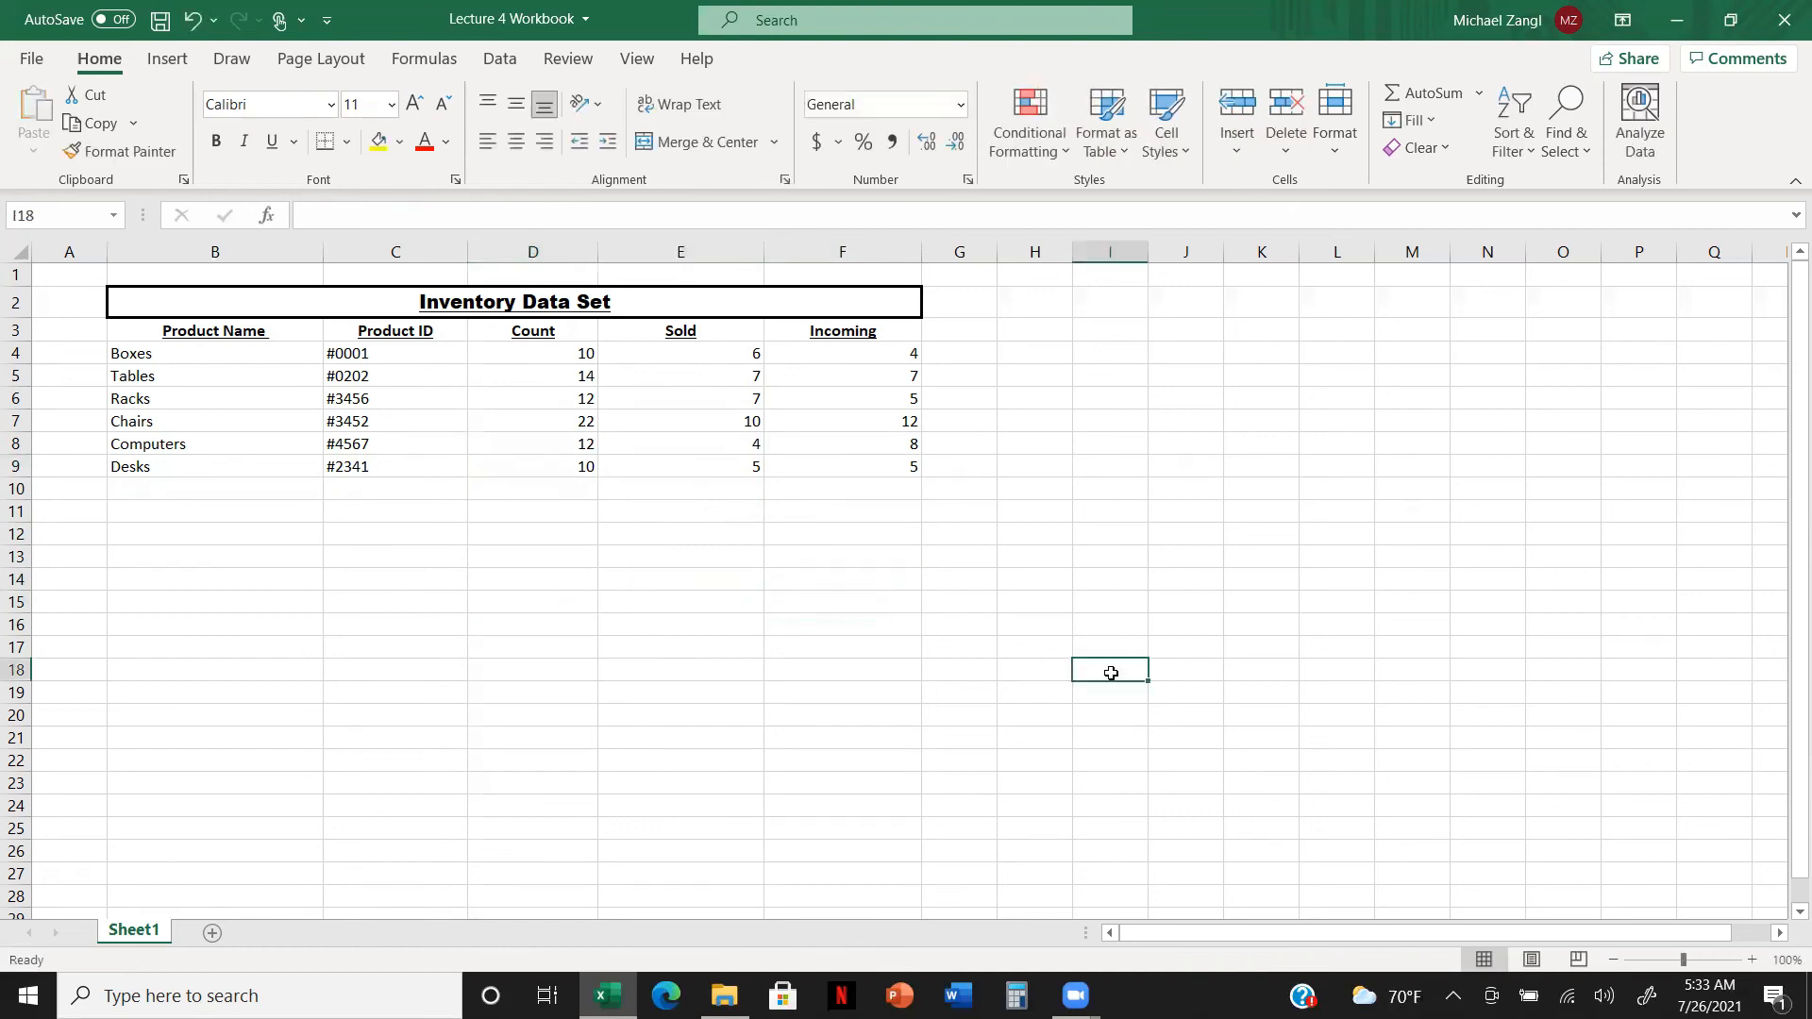